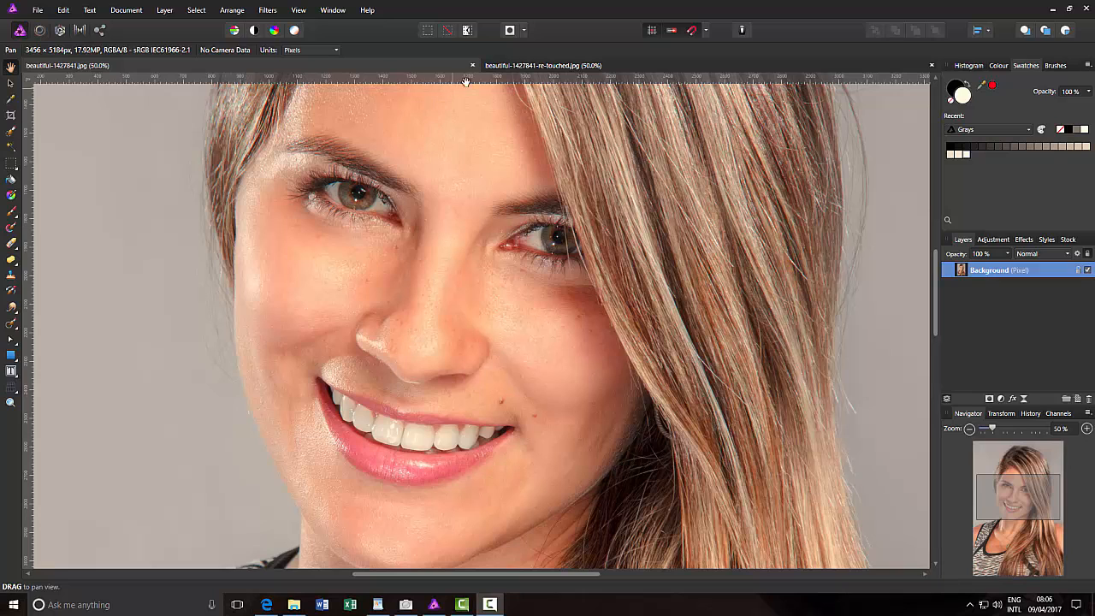
# Compare the original portrait with the retouched version in close-up at 50% zoom
pyautogui.click(603, 68)
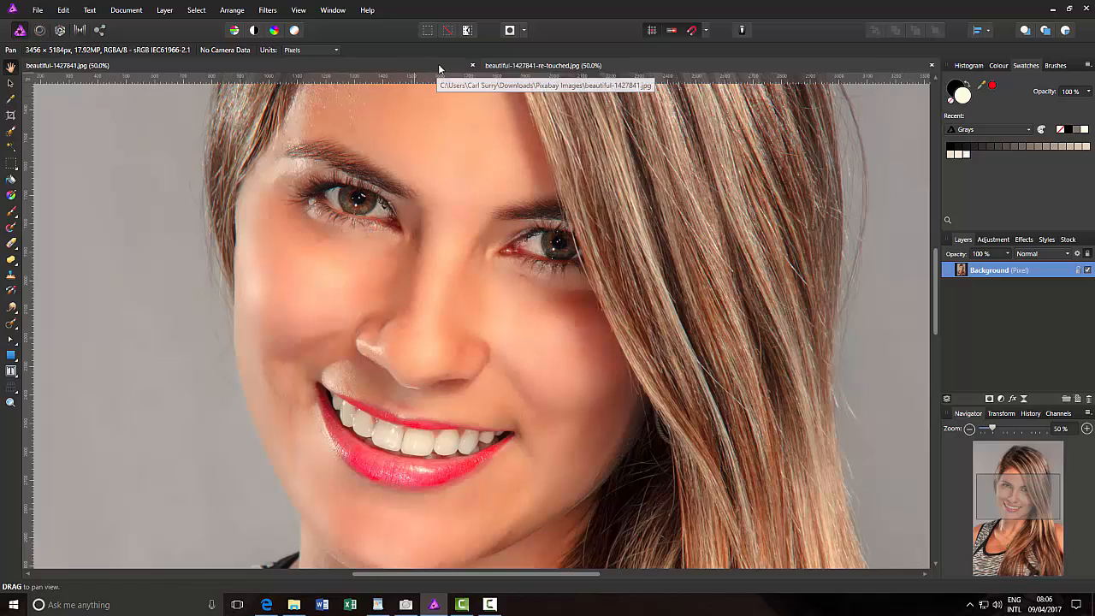
pyautogui.click(504, 66)
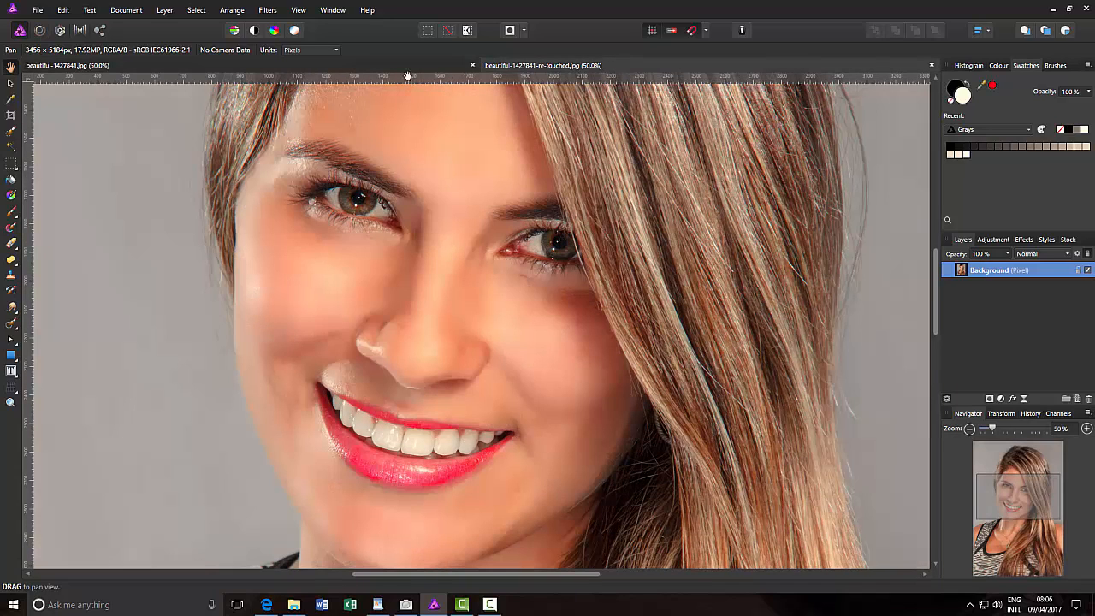
pyautogui.click(419, 67)
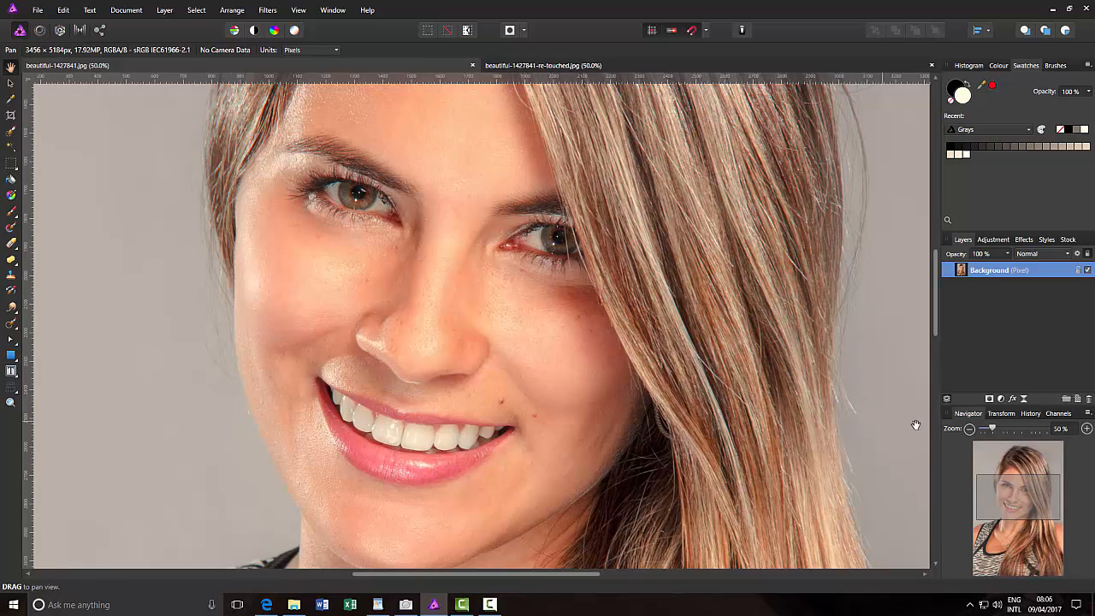
# Show both portraits in full and compare the original with the retouched version
pyautogui.click(985, 430)
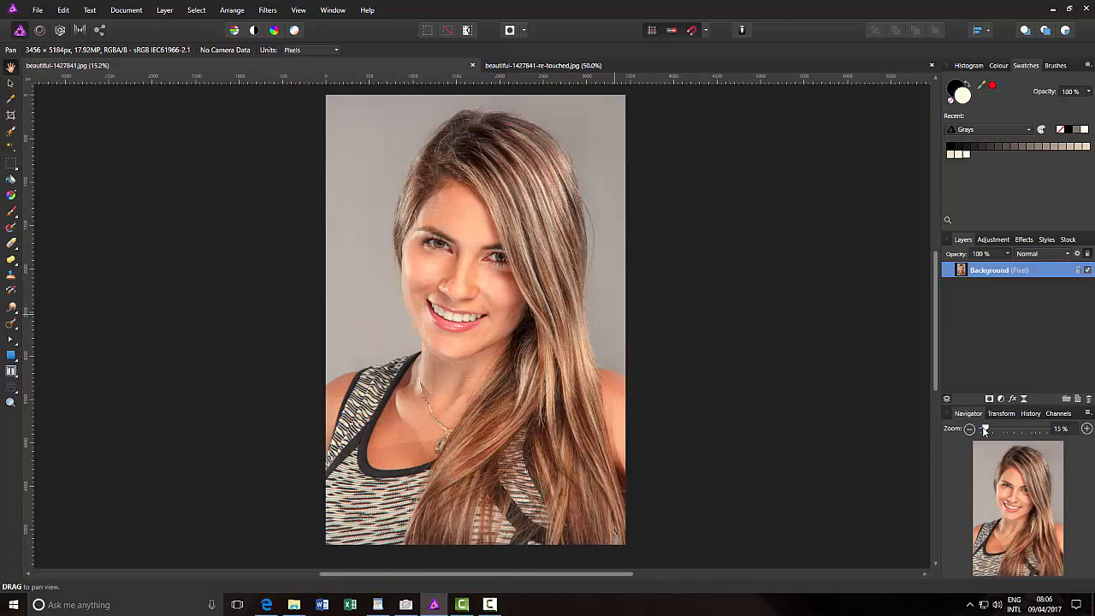
pyautogui.click(635, 68)
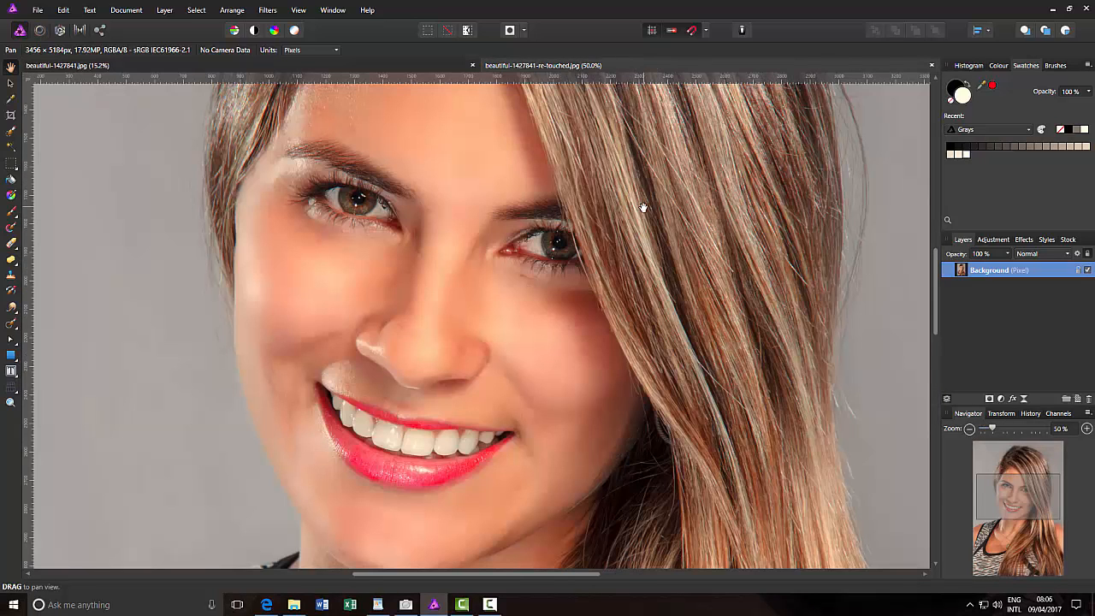
pyautogui.hotkey('ctrl', '0')
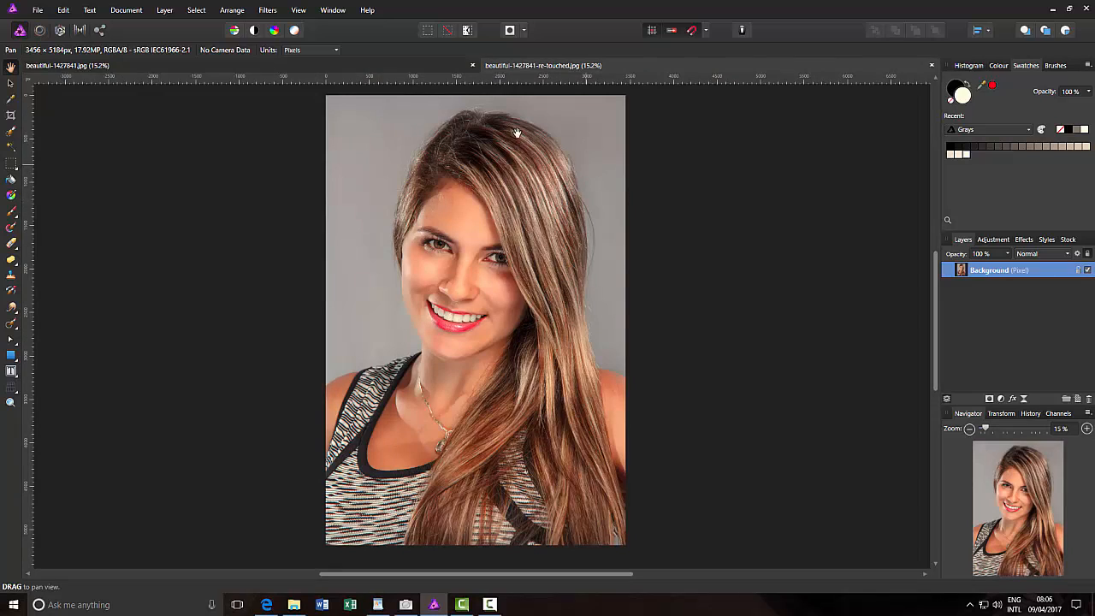
pyautogui.click(313, 64)
pyautogui.click(314, 66)
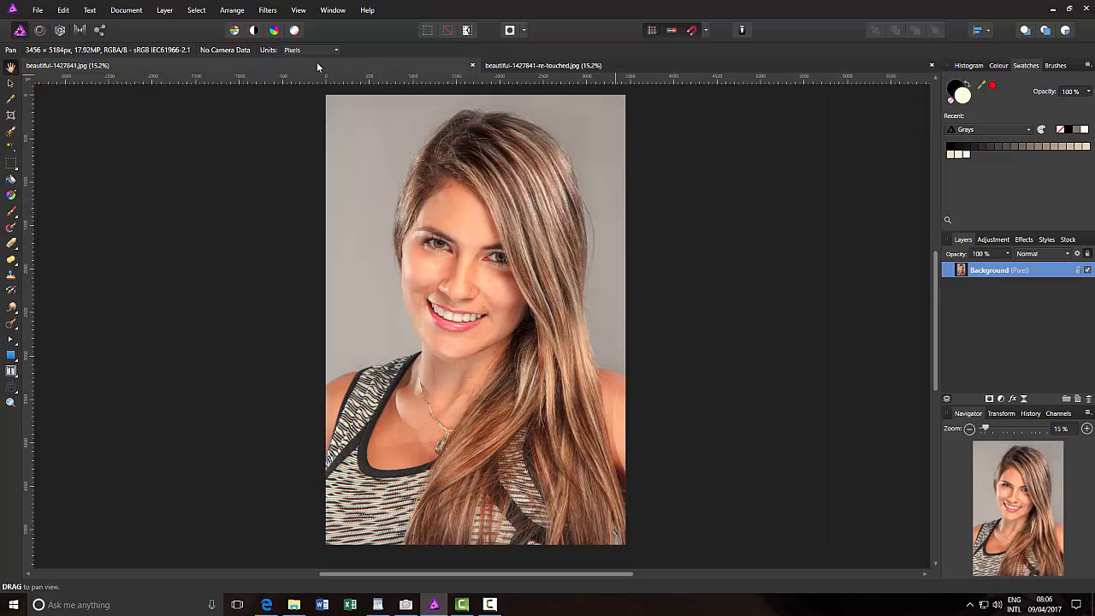
pyautogui.click(598, 66)
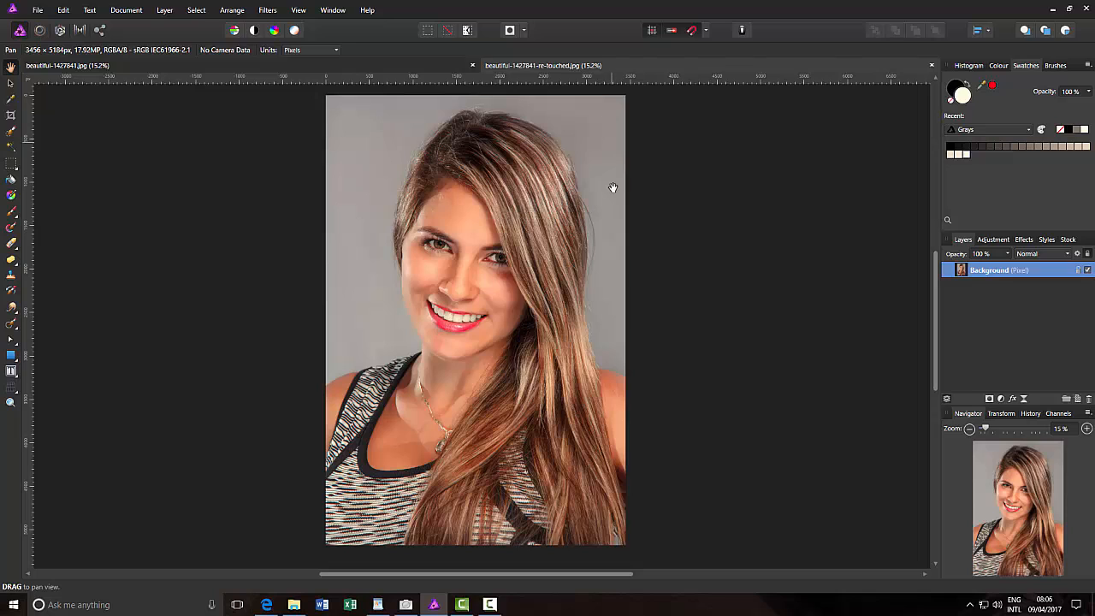
pyautogui.click(245, 68)
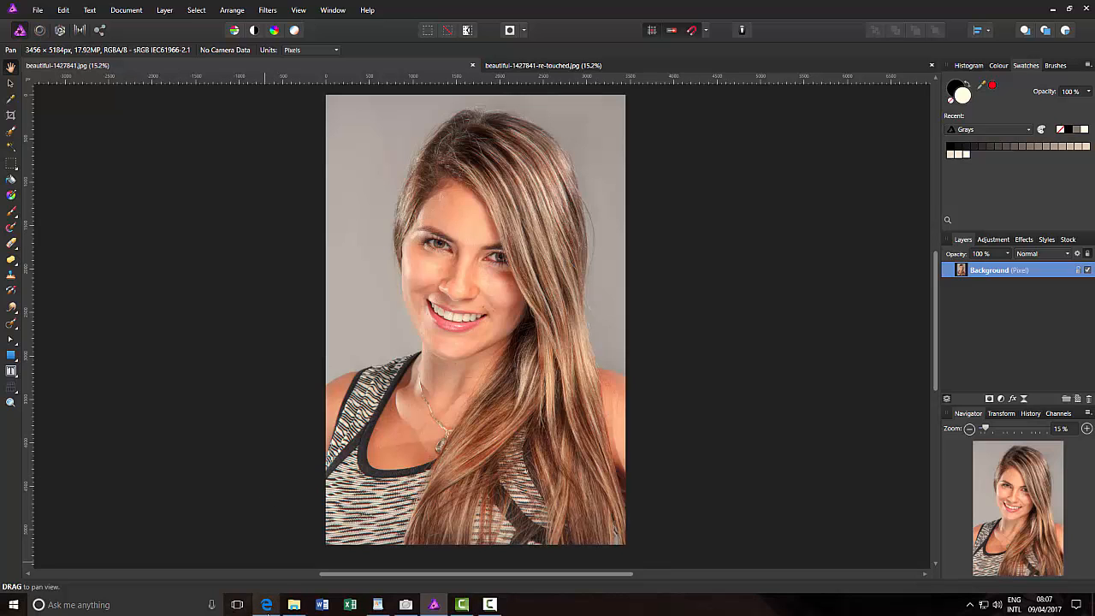
# Switch to Microsoft Edge and open the PortraitPro free trial download page to review its form and operating system choices
pyautogui.click(266, 604)
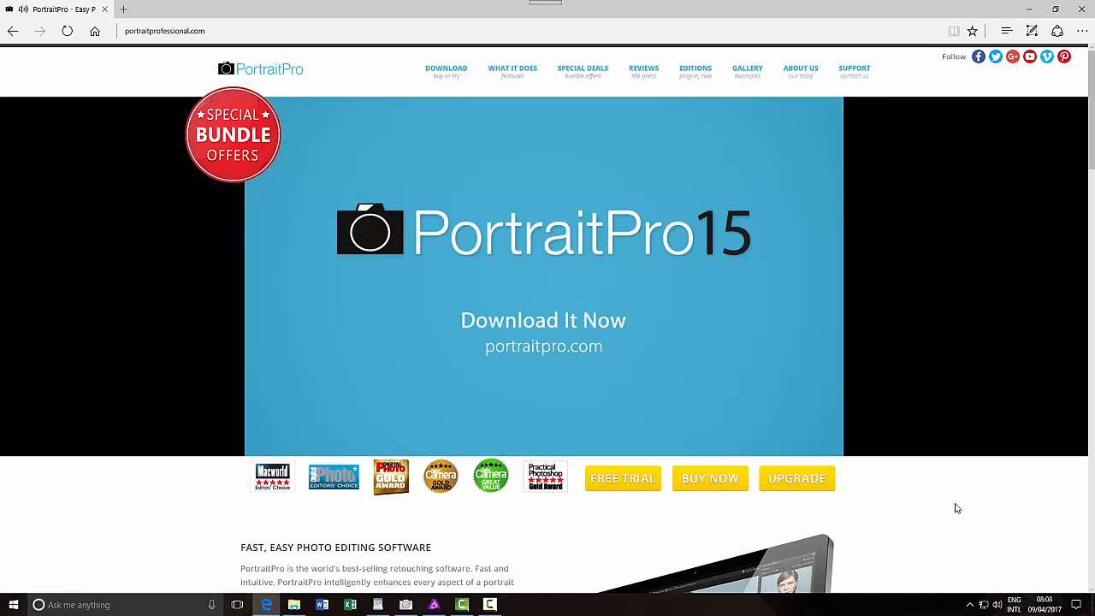
pyautogui.scroll(-2, 957, 508)
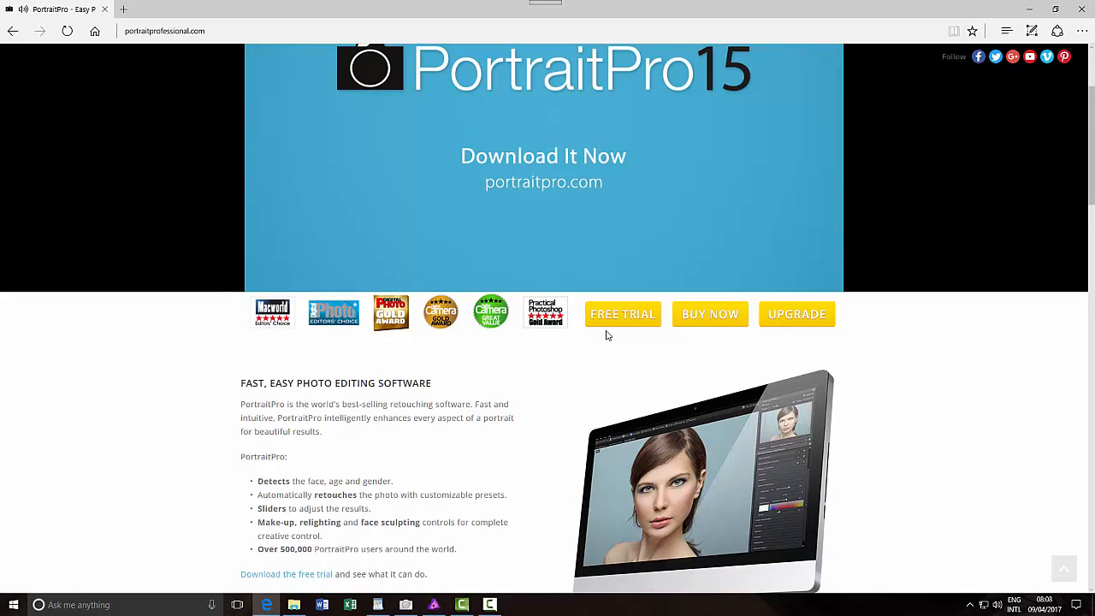
pyautogui.scroll(-2, 612, 355)
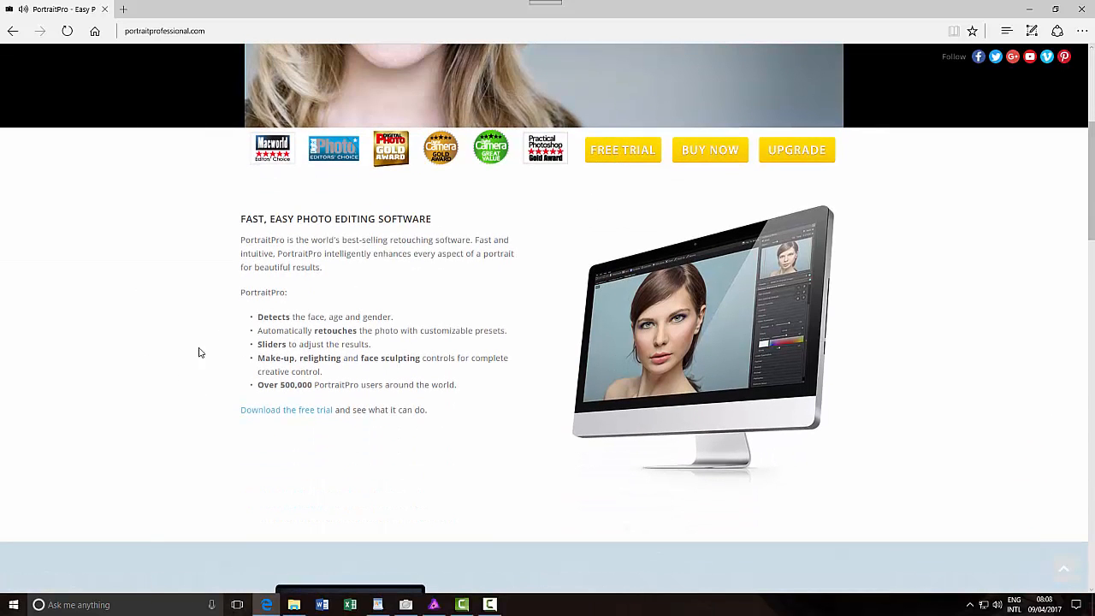
pyautogui.click(272, 415)
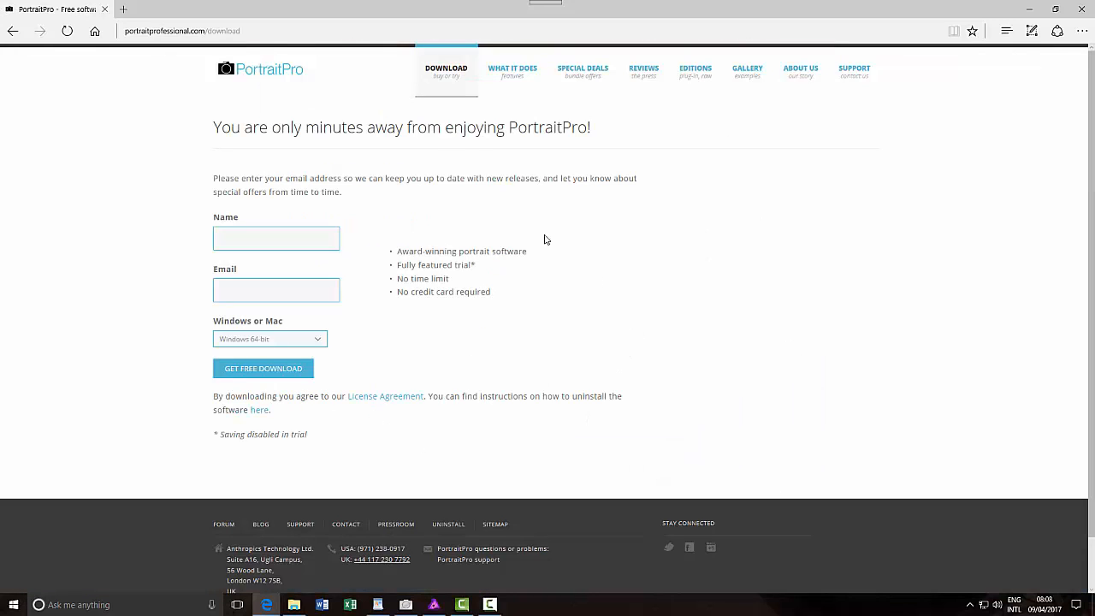
pyautogui.click(267, 240)
pyautogui.click(318, 342)
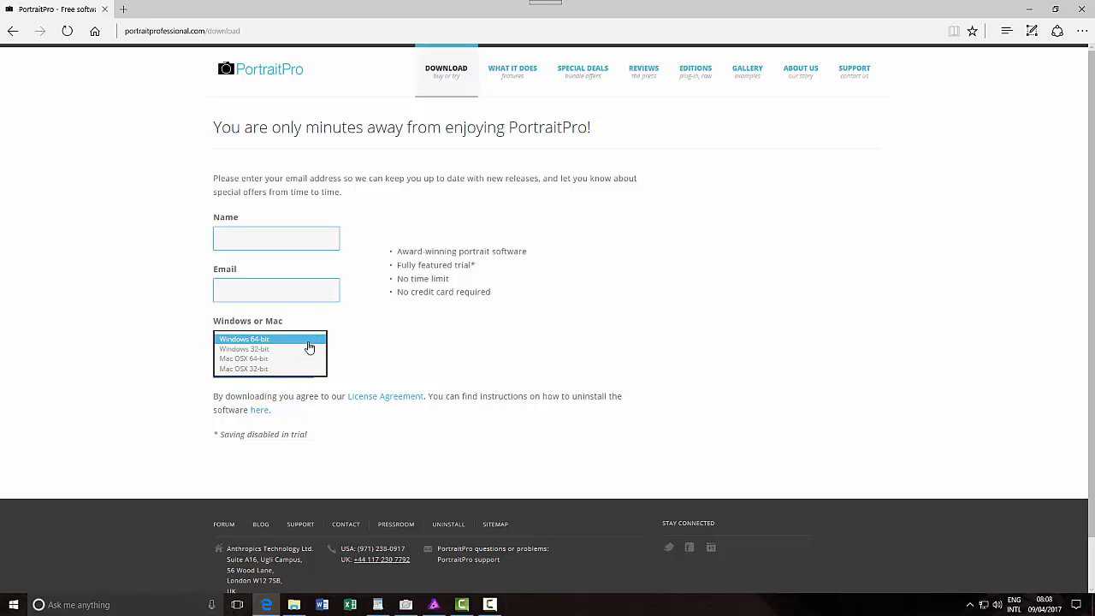
pyautogui.click(352, 338)
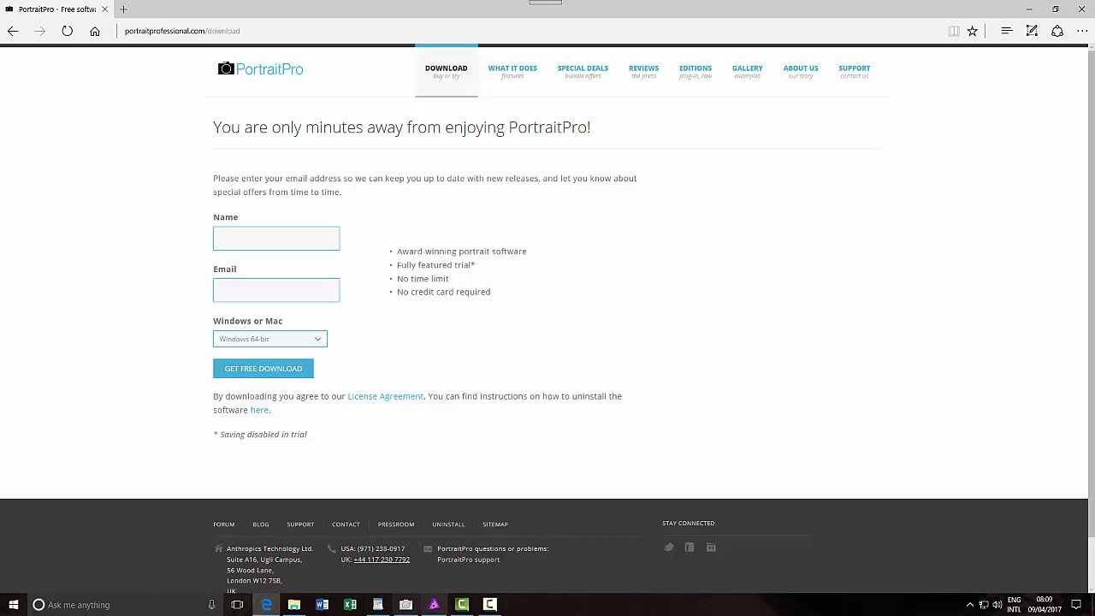
# Switch to PortraitPro to examine its skin smoothing sliders, and return to Affinity Photo
pyautogui.click(406, 605)
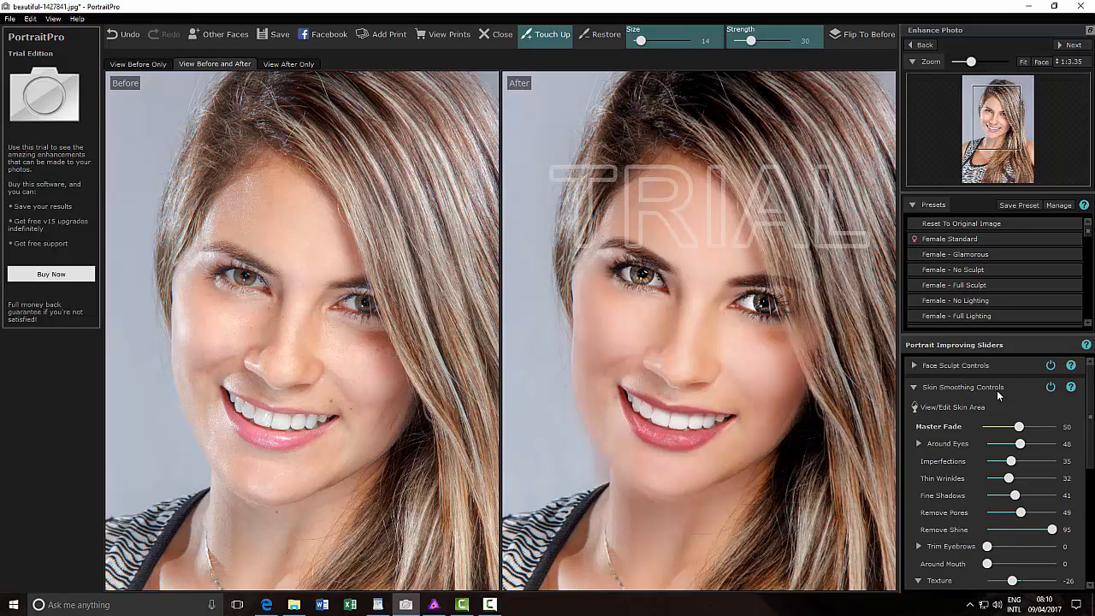
pyautogui.moveTo(1092, 412); pyautogui.dragTo(1093, 487)
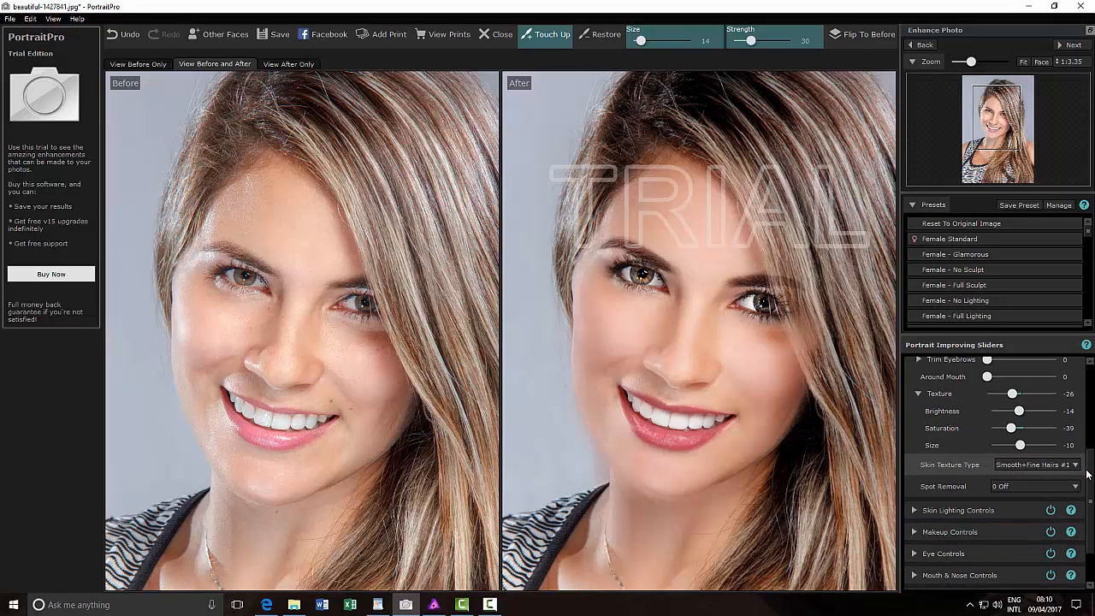
pyautogui.moveTo(1093, 463); pyautogui.dragTo(1092, 362)
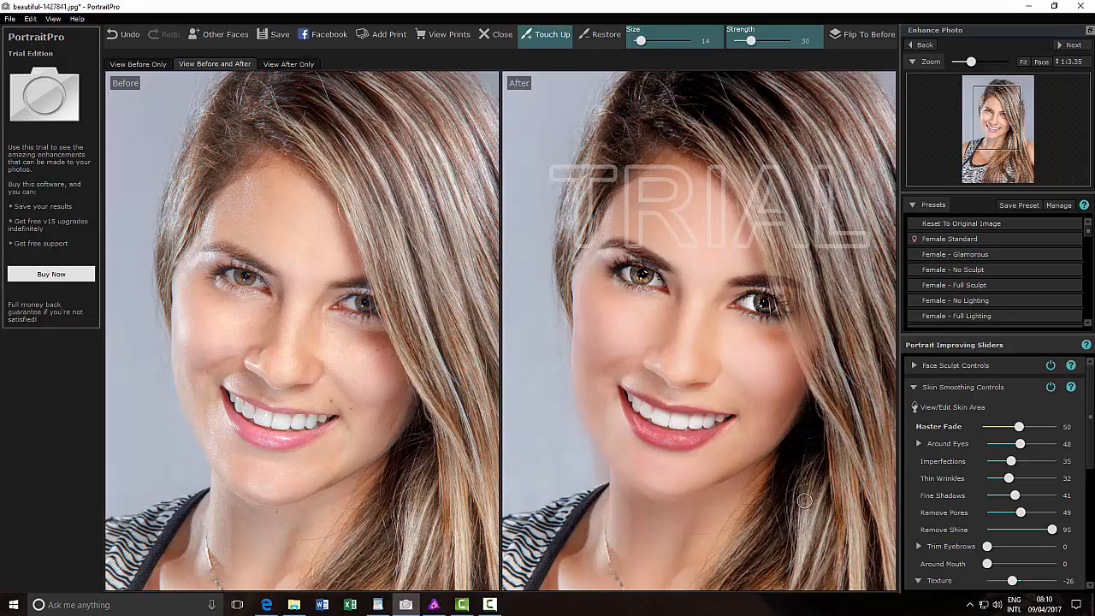
pyautogui.click(1029, 6)
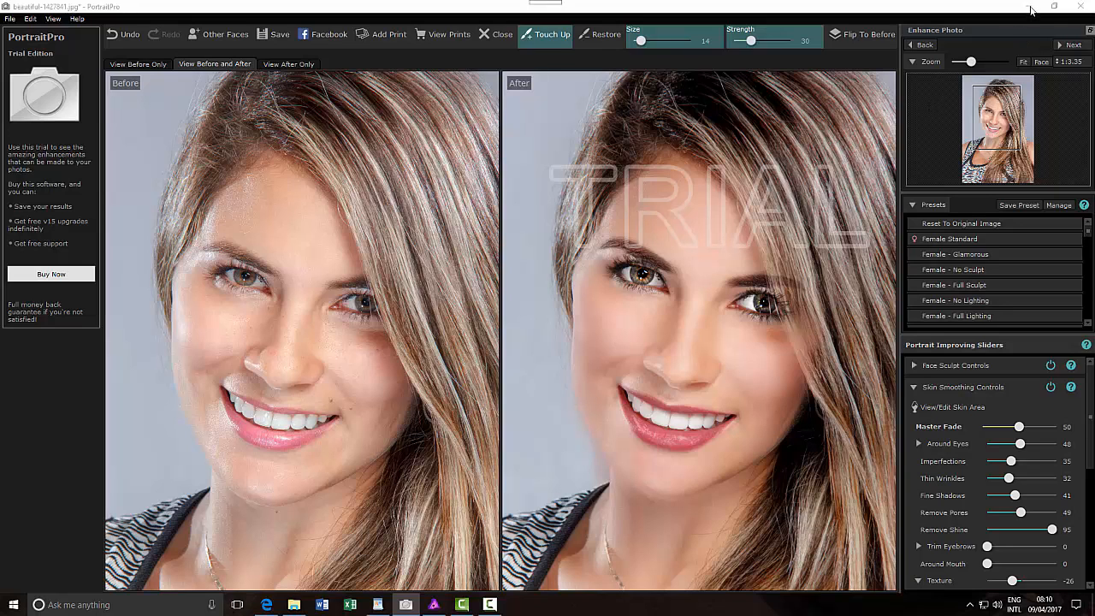
pyautogui.click(1031, 8)
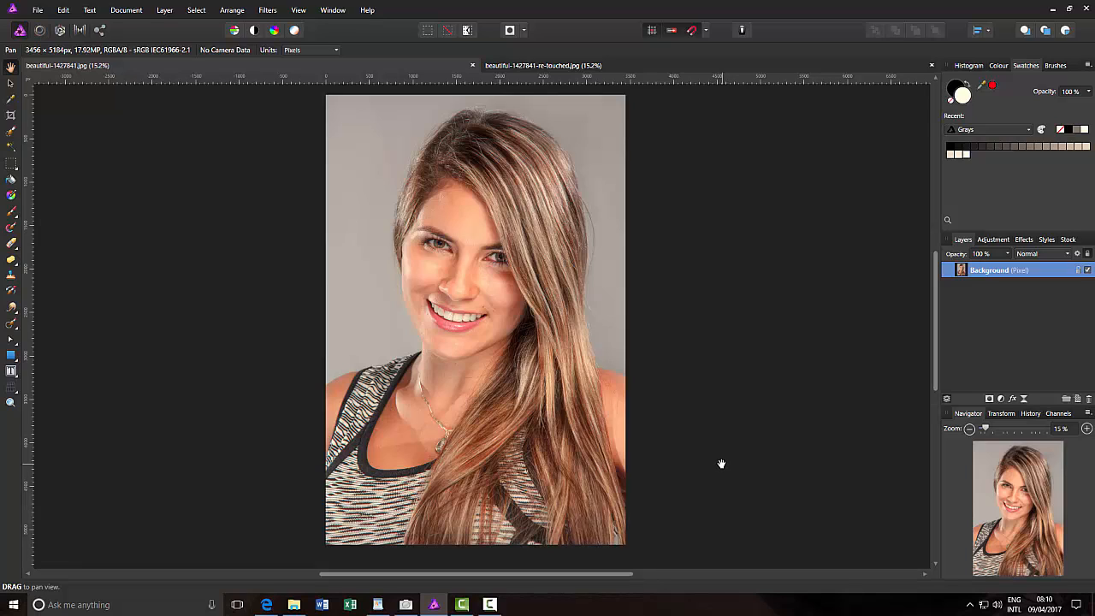
# Duplicate the Background layer of the original portrait
pyautogui.rightClick(1007, 272)
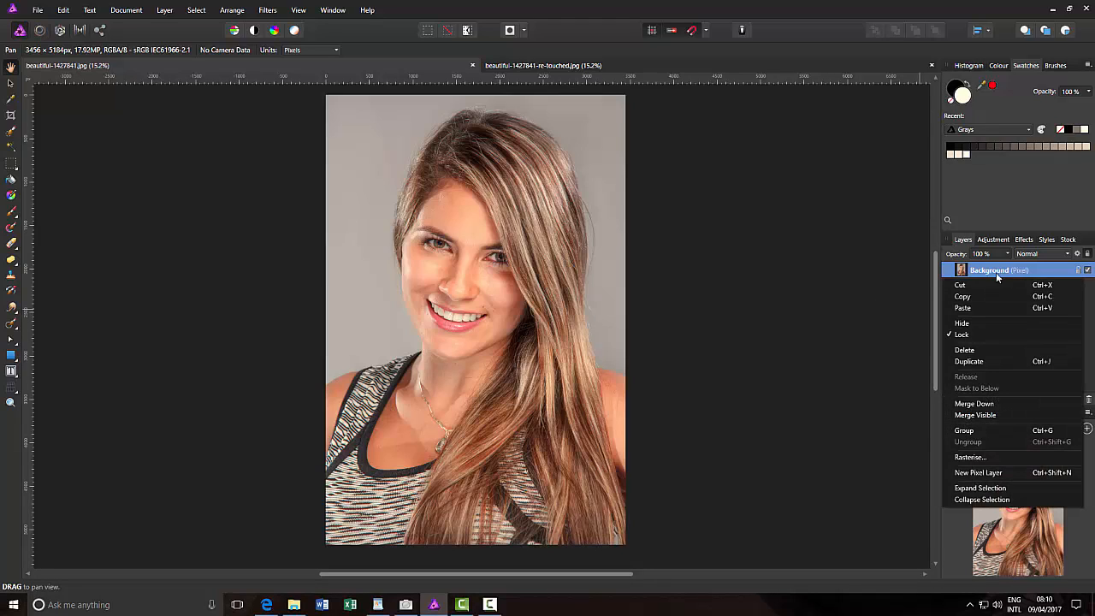
pyautogui.click(975, 361)
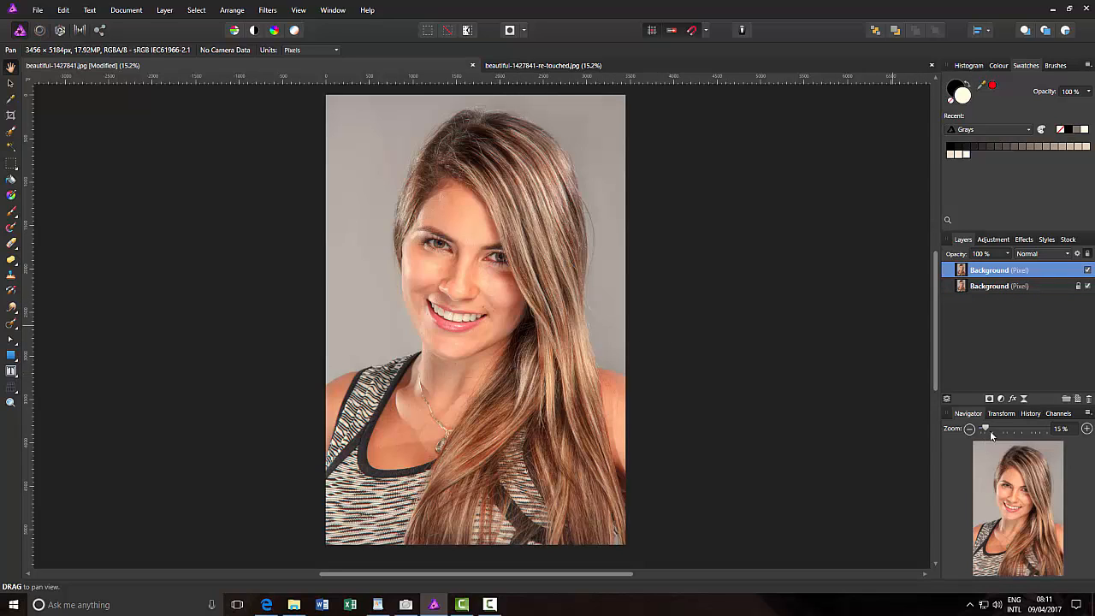
pyautogui.moveTo(986, 429); pyautogui.dragTo(1003, 427)
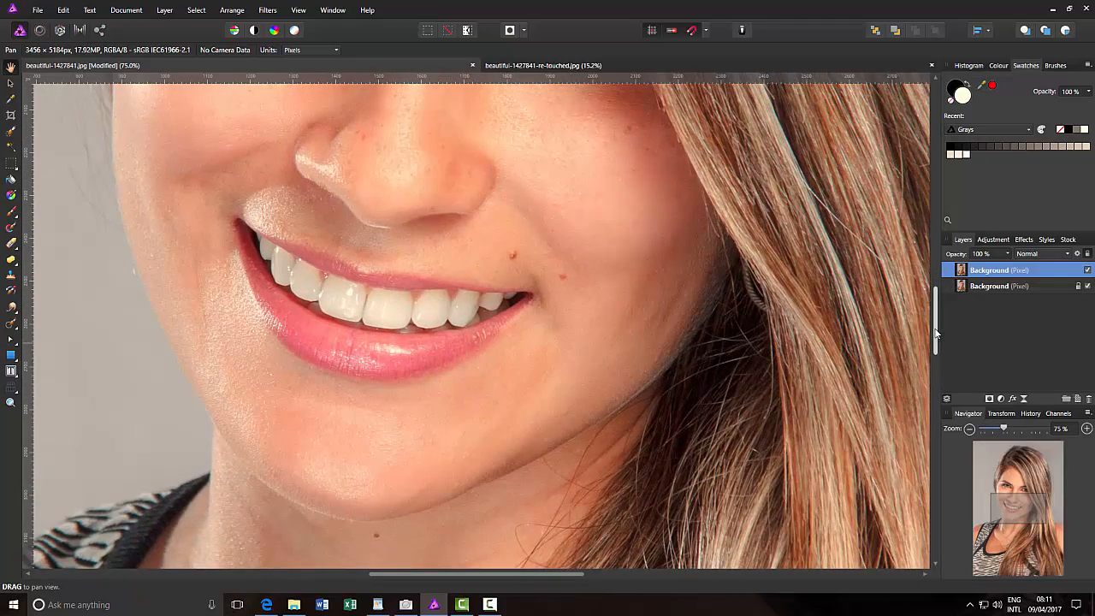
pyautogui.moveTo(935, 339)
pyautogui.mouseDown()
pyautogui.moveTo(934, 294)
pyautogui.moveTo(935, 329)
pyautogui.mouseUp()
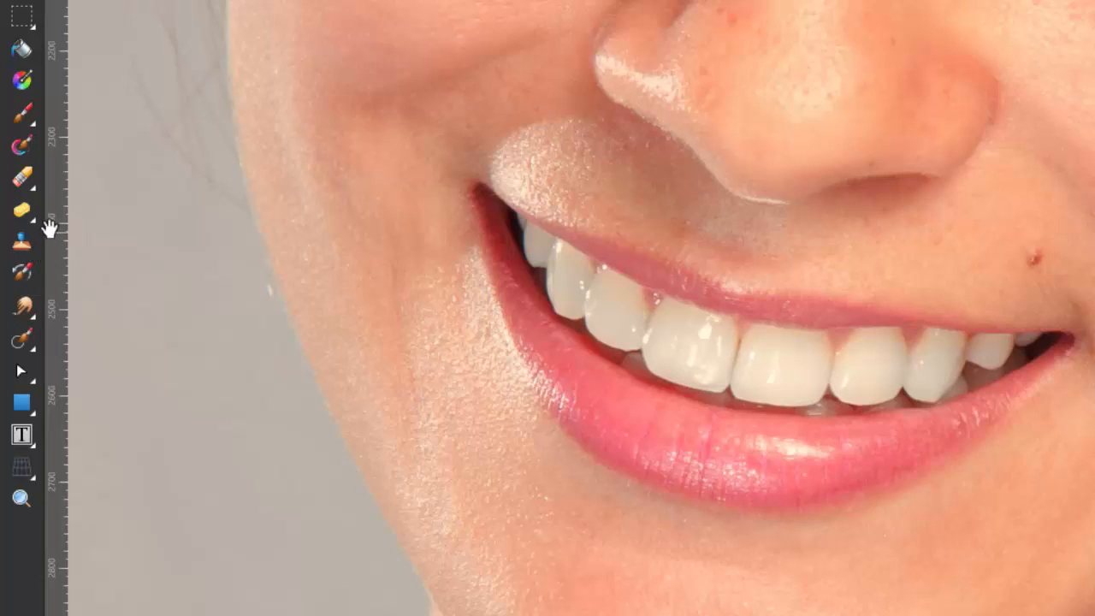
pyautogui.click(31, 314)
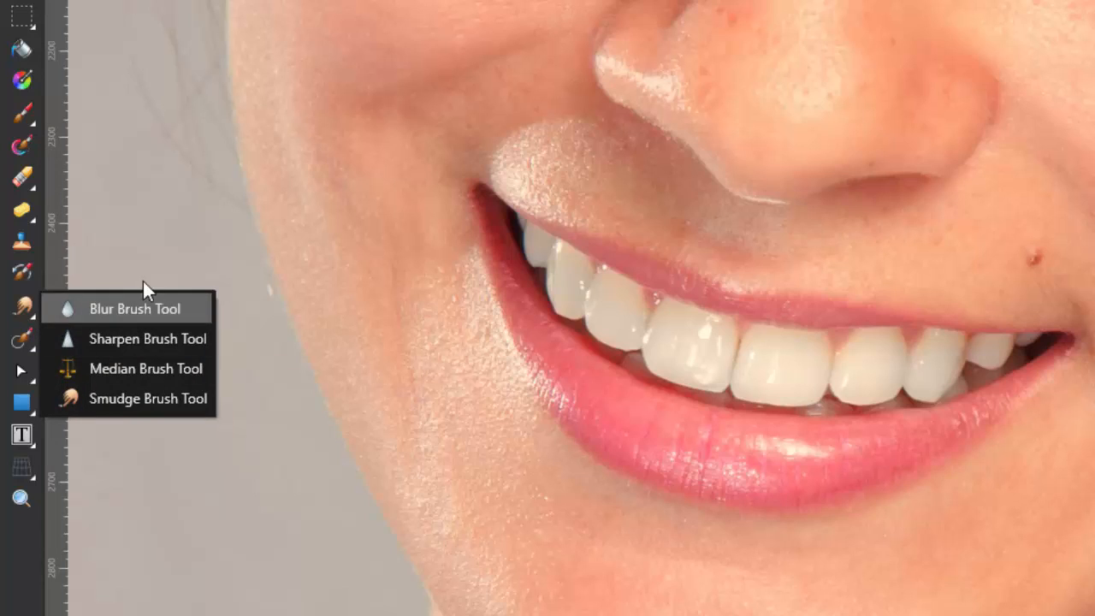
pyautogui.click(52, 184)
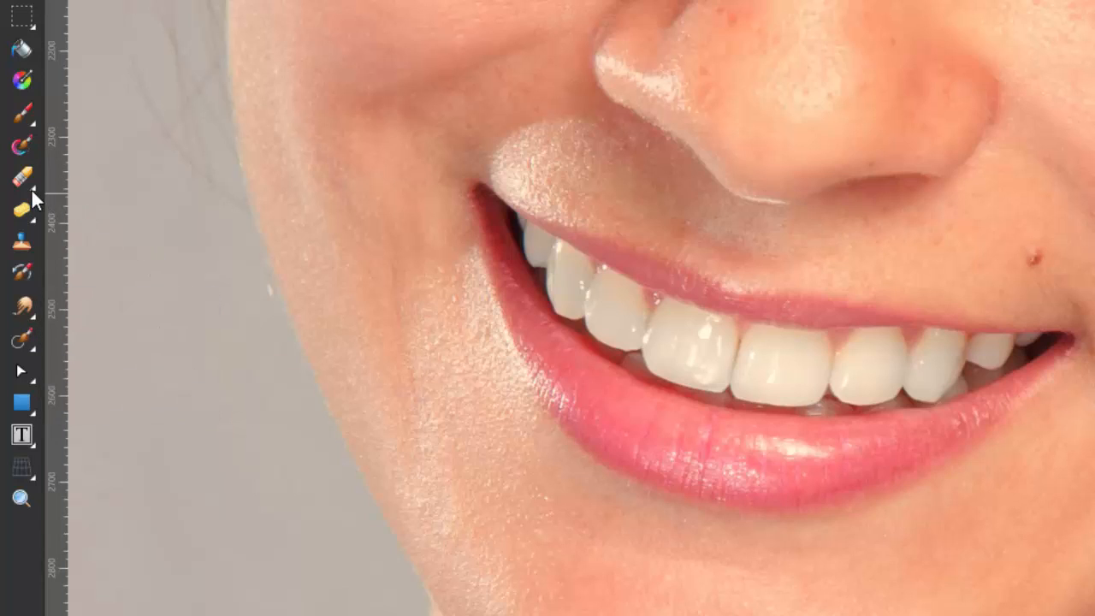
pyautogui.click(32, 191)
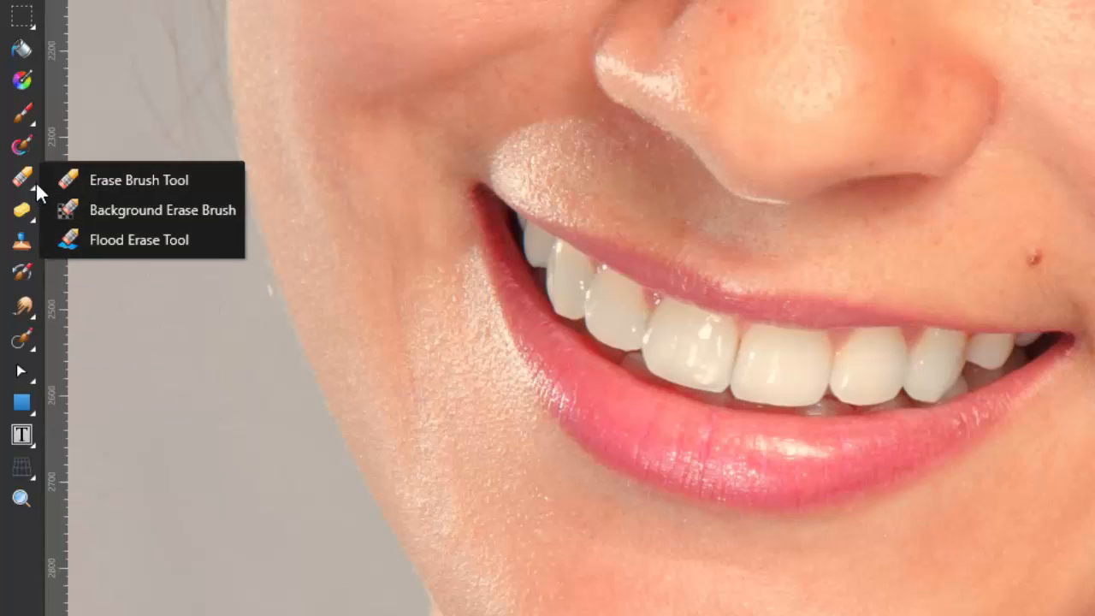
pyautogui.click(32, 115)
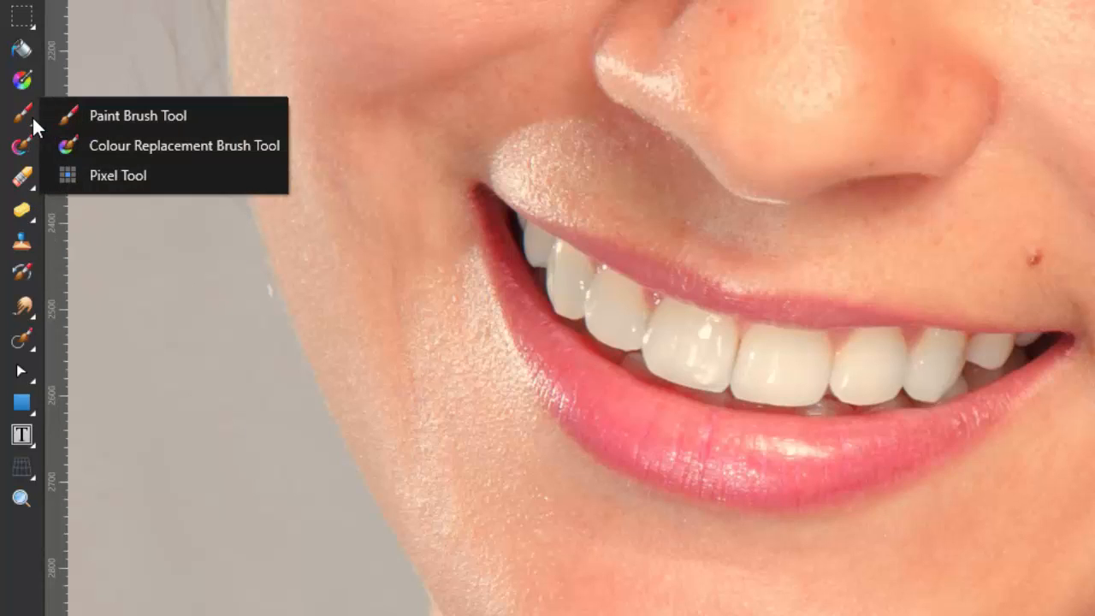
pyautogui.click(55, 37)
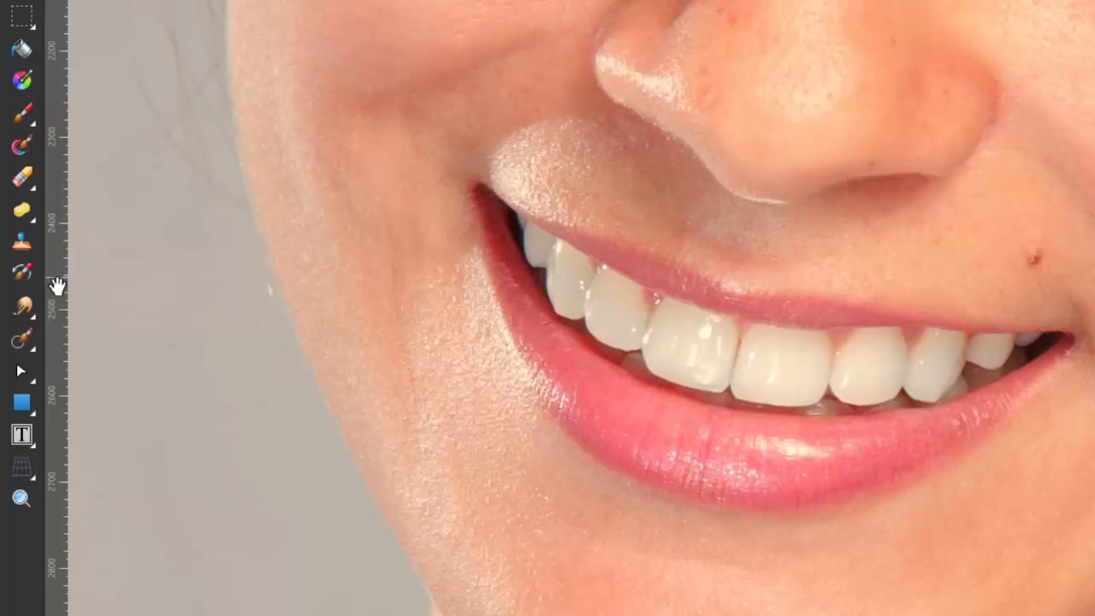
# Activate the Inpainting Brush Tool and set its brush width to 23.8 px
pyautogui.click(31, 342)
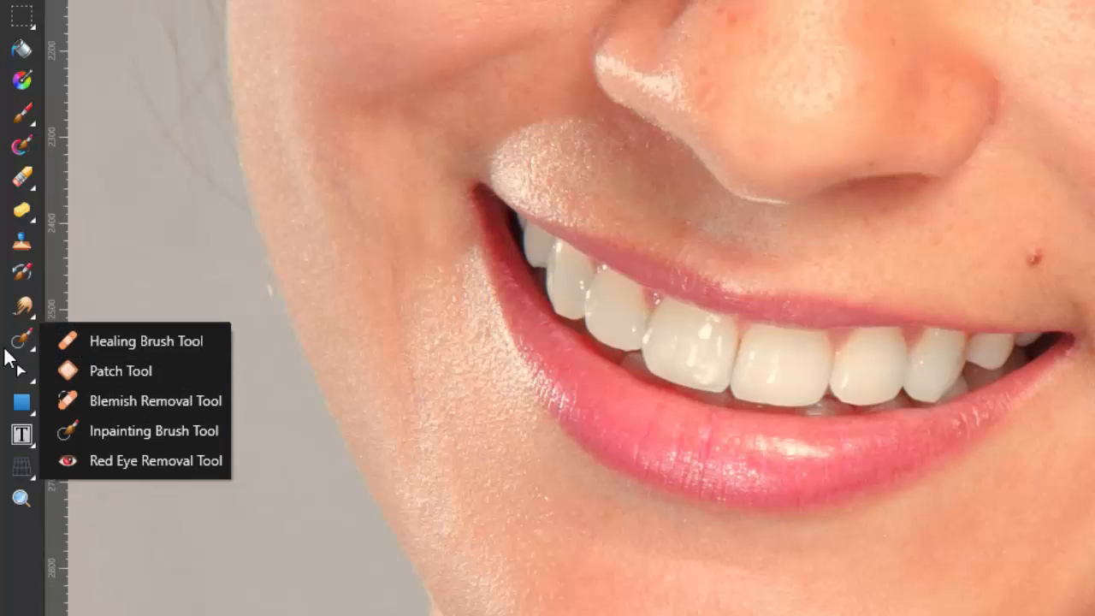
pyautogui.click(135, 429)
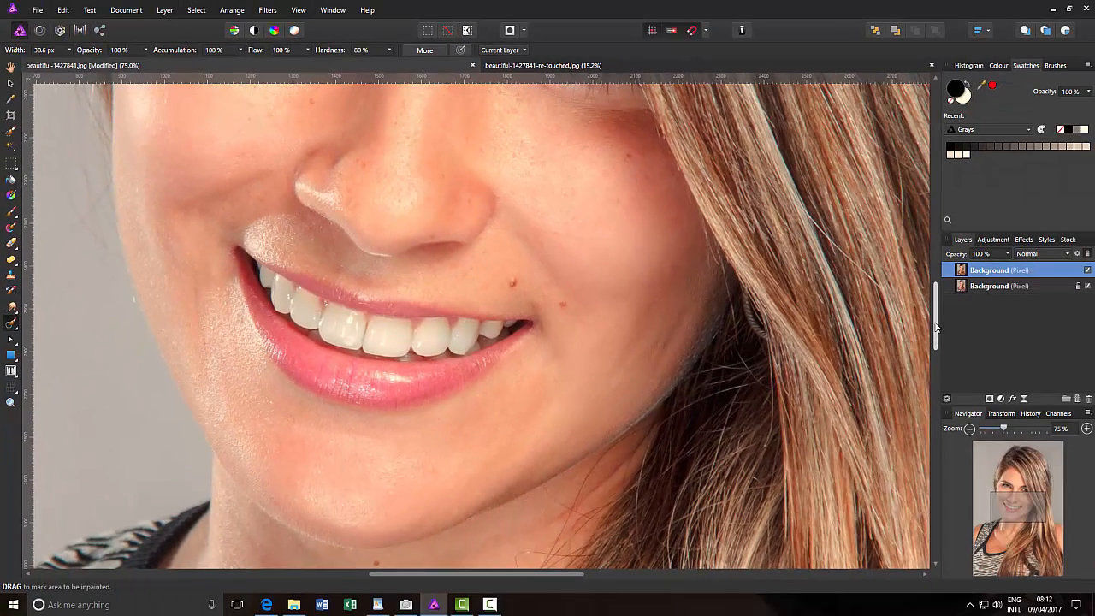
pyautogui.moveTo(937, 325); pyautogui.dragTo(938, 344)
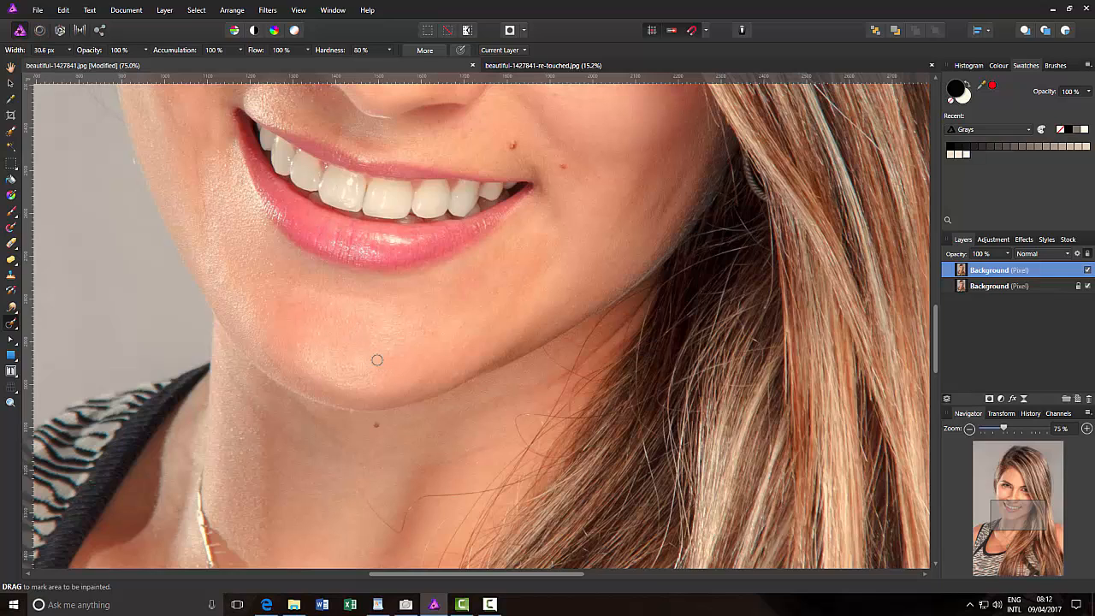
pyautogui.press(']')
pyautogui.press('[')
pyautogui.press('[')
pyautogui.press('[')
pyautogui.press('[')
# Inpaint the stray hairs crossing the neck below the chin and beside the hair, down to the necklace
pyautogui.moveTo(936, 323); pyautogui.dragTo(936, 352)
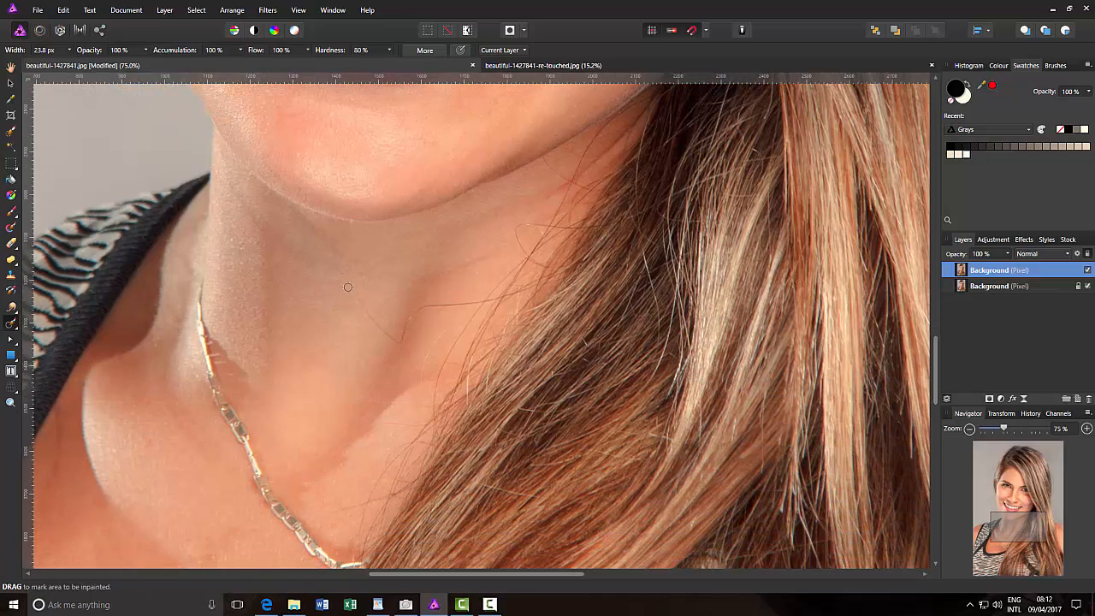
pyautogui.moveTo(350, 287)
pyautogui.mouseDown()
pyautogui.moveTo(402, 342)
pyautogui.moveTo(430, 308)
pyautogui.moveTo(479, 299)
pyautogui.mouseUp()
pyautogui.moveTo(549, 164); pyautogui.dragTo(568, 181)
pyautogui.moveTo(542, 224)
pyautogui.mouseDown()
pyautogui.moveTo(513, 233)
pyautogui.moveTo(525, 255)
pyautogui.mouseUp()
pyautogui.moveTo(323, 514); pyautogui.dragTo(365, 500)
# Inpaint the loose hairs on the chest around the necklace pendant, down to the edge of the top
pyautogui.moveTo(936, 362); pyautogui.dragTo(936, 398)
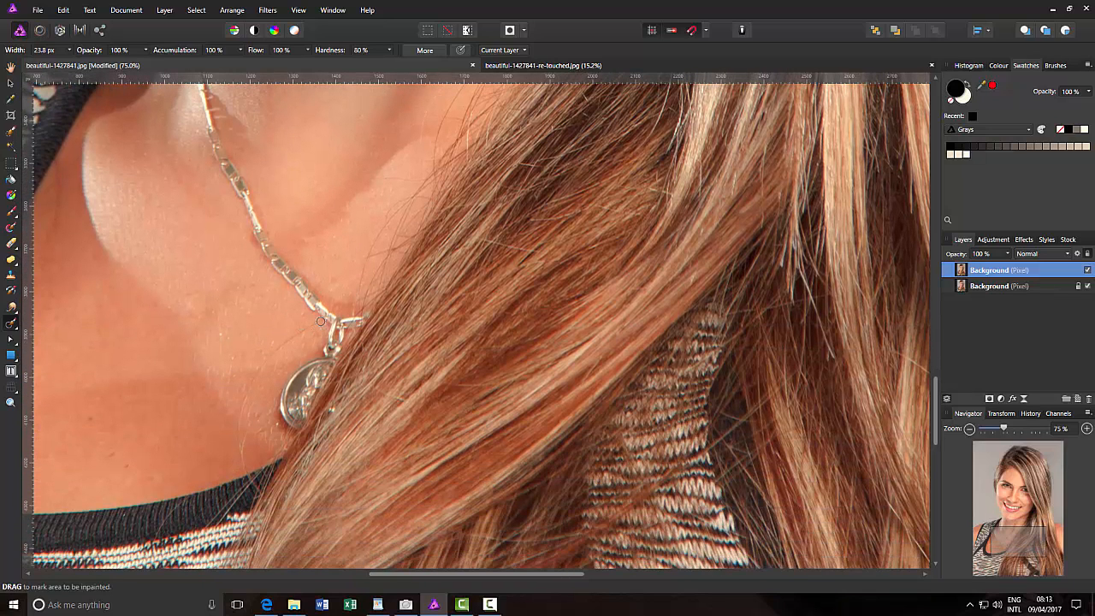
pyautogui.moveTo(320, 321)
pyautogui.mouseDown()
pyautogui.moveTo(274, 355)
pyautogui.moveTo(240, 424)
pyautogui.mouseUp()
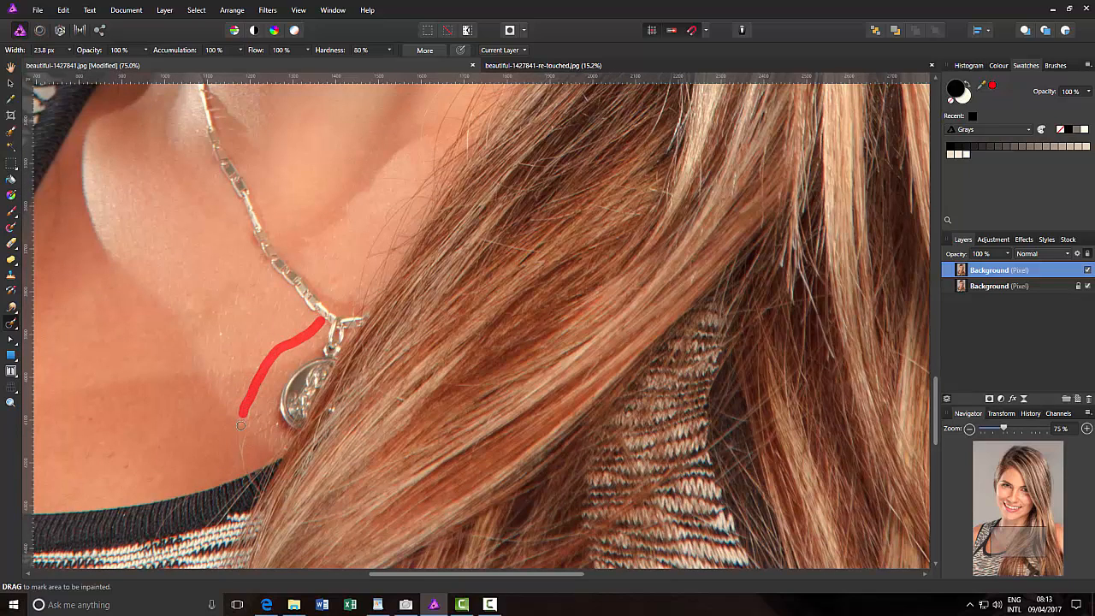
pyautogui.moveTo(341, 309)
pyautogui.mouseDown()
pyautogui.moveTo(361, 303)
pyautogui.moveTo(272, 354)
pyautogui.mouseUp()
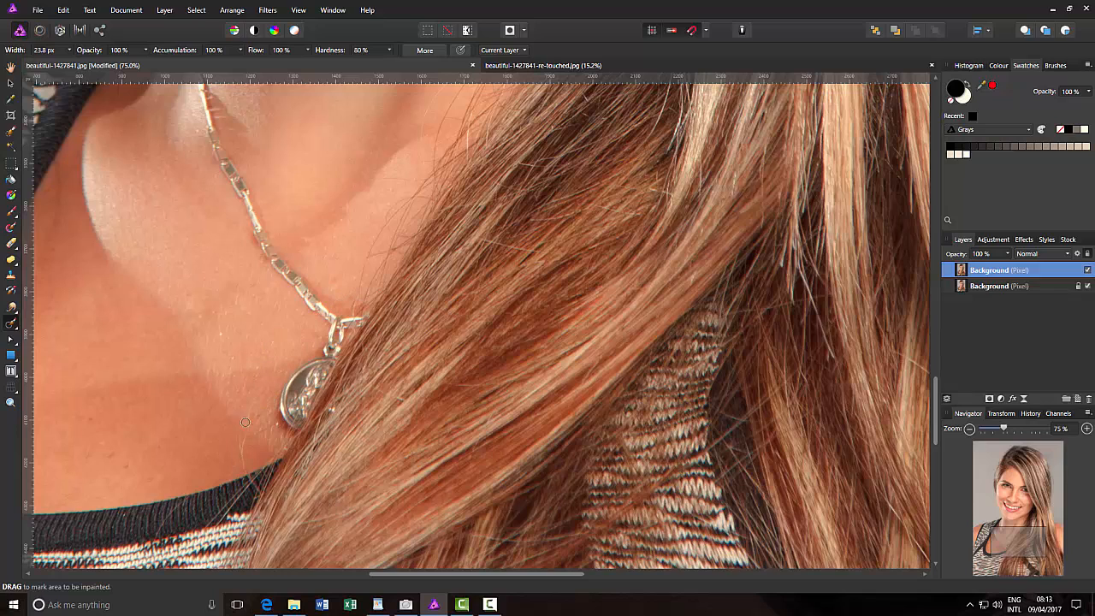
pyautogui.moveTo(245, 431); pyautogui.dragTo(244, 474)
# Inpaint the mark on the lower chest and the stray hairs lying across the dark neckline of the top
pyautogui.moveTo(936, 390); pyautogui.dragTo(936, 409)
pyautogui.moveTo(187, 381); pyautogui.dragTo(158, 416)
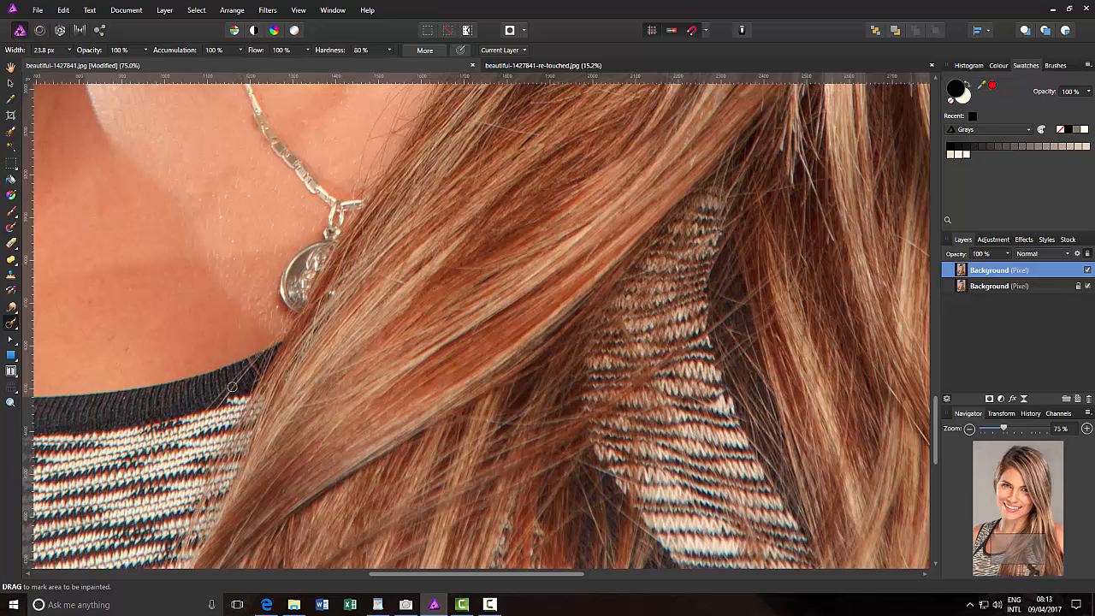
pyautogui.moveTo(244, 370); pyautogui.dragTo(207, 408)
pyautogui.moveTo(247, 374)
pyautogui.mouseDown()
pyautogui.moveTo(217, 403)
pyautogui.moveTo(231, 387)
pyautogui.mouseUp()
# Inpaint the mole and spot beside the mouth, the spots on both cheeks and the mark under the fully visible eye
pyautogui.moveTo(939, 419); pyautogui.dragTo(948, 277)
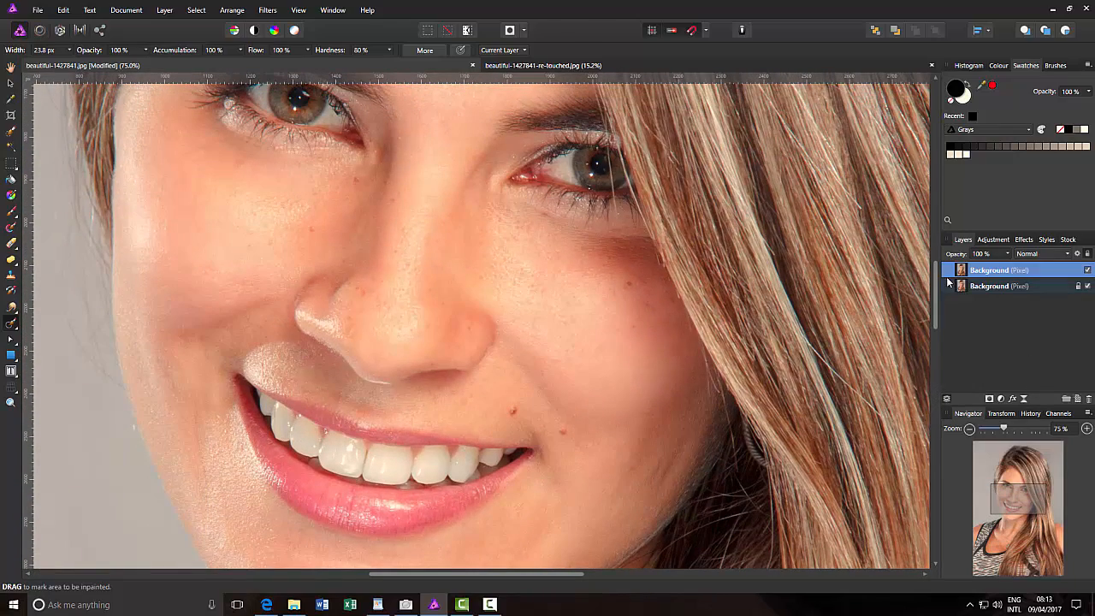
pyautogui.click(511, 411)
pyautogui.click(563, 432)
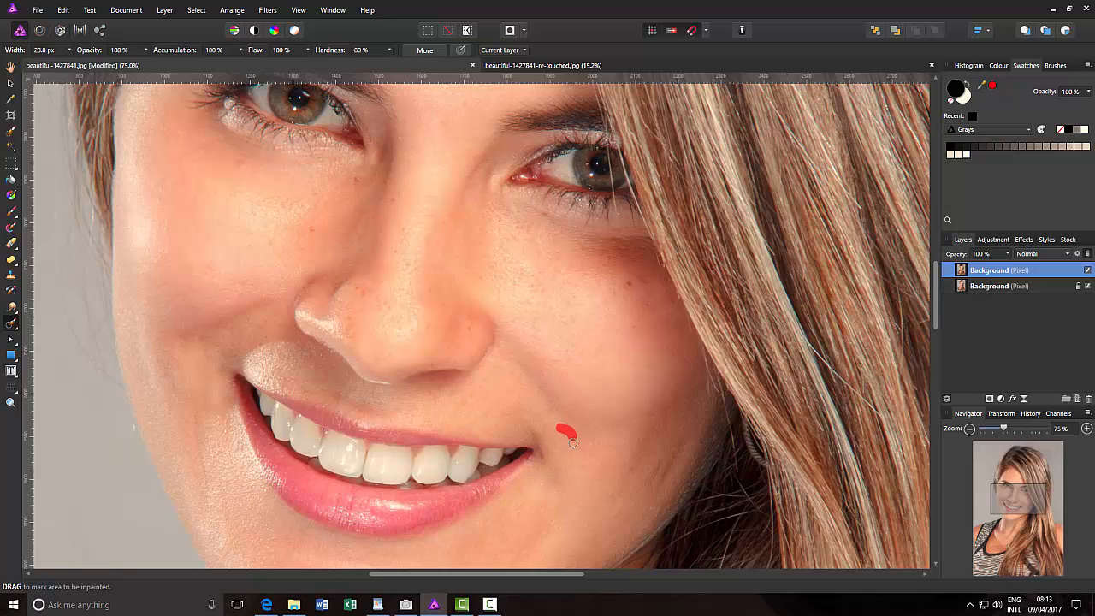
pyautogui.click(632, 278)
pyautogui.click(309, 231)
pyautogui.moveTo(242, 165); pyautogui.dragTo(237, 187)
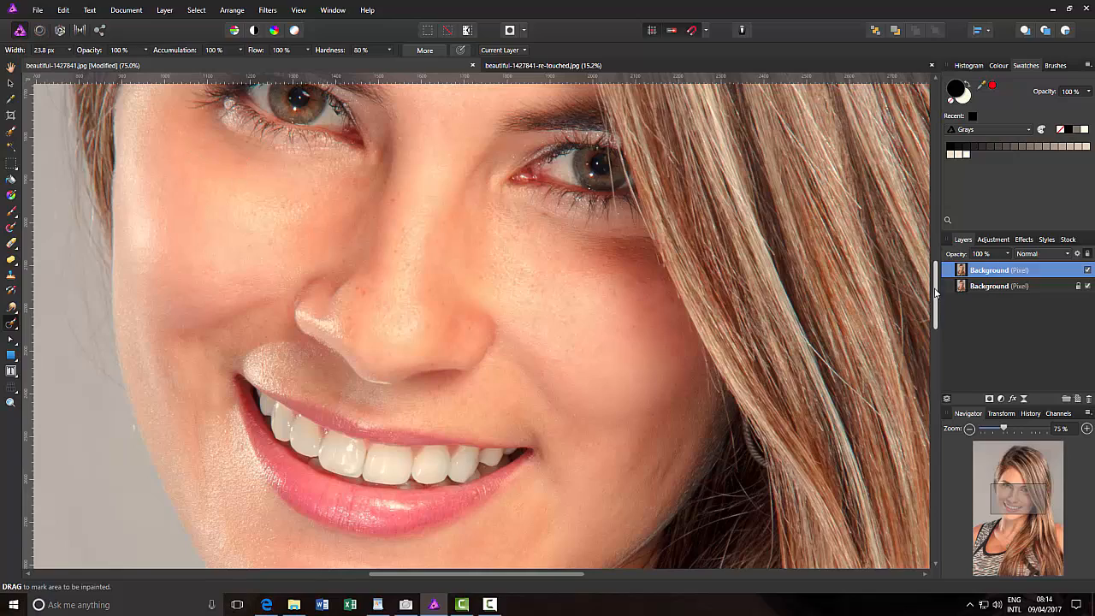
# Inpaint the small stray hairs at the inner ends of both eyebrows
pyautogui.moveTo(937, 289)
pyautogui.mouseDown()
pyautogui.moveTo(937, 224)
pyautogui.moveTo(937, 258)
pyautogui.mouseUp()
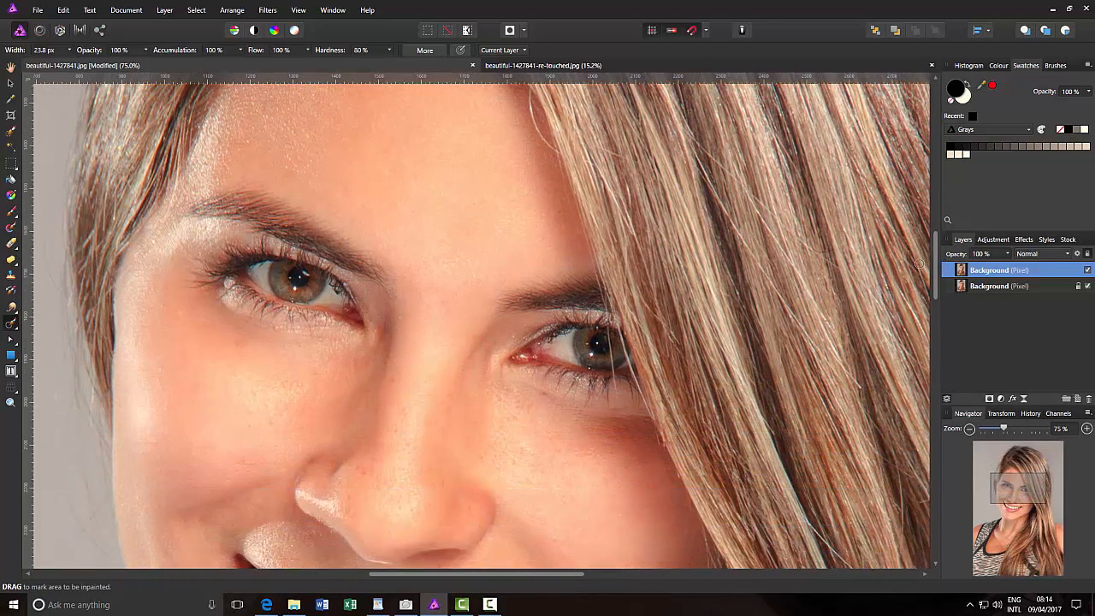
pyautogui.moveTo(401, 295)
pyautogui.mouseDown()
pyautogui.moveTo(390, 257)
pyautogui.moveTo(377, 270)
pyautogui.moveTo(368, 253)
pyautogui.moveTo(401, 297)
pyautogui.moveTo(393, 311)
pyautogui.mouseUp()
pyautogui.moveTo(505, 287); pyautogui.dragTo(492, 311)
pyautogui.moveTo(506, 289); pyautogui.dragTo(483, 313)
# Inpaint the curved stray hair at the edge of the forehead and the strand crossing the partly covered eye
pyautogui.scroll(4, 578, 320)
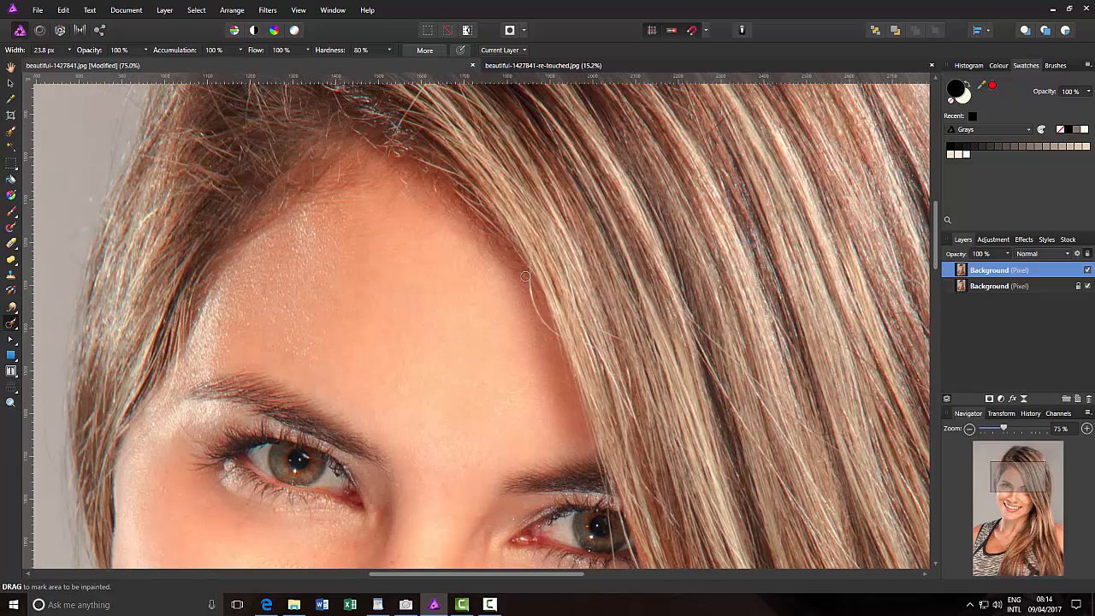
pyautogui.moveTo(529, 278)
pyautogui.mouseDown()
pyautogui.moveTo(532, 309)
pyautogui.moveTo(552, 331)
pyautogui.mouseUp()
pyautogui.moveTo(936, 231); pyautogui.dragTo(946, 274)
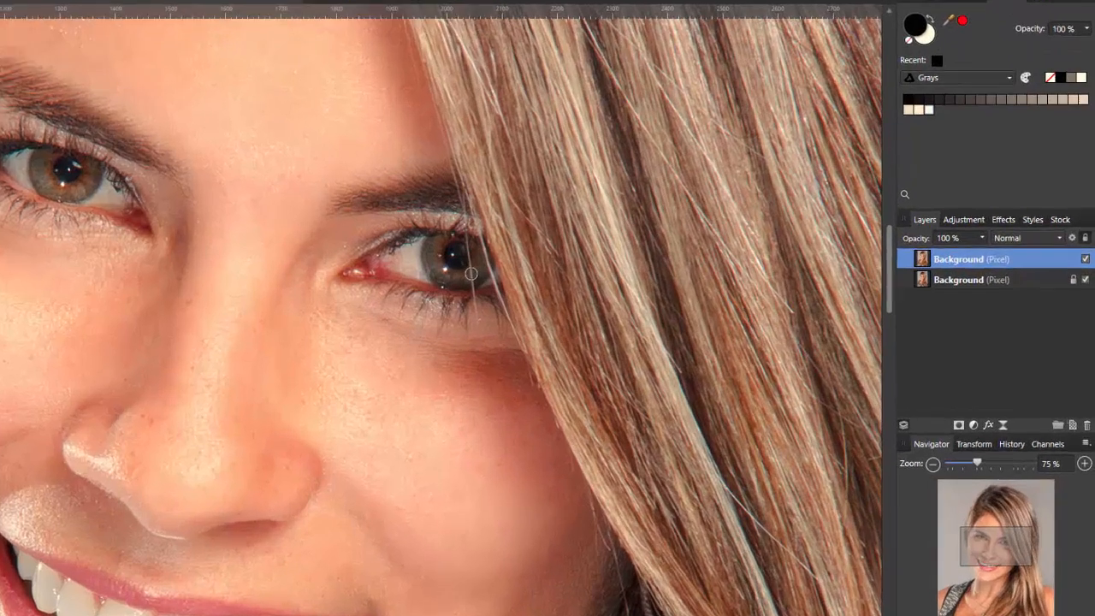
pyautogui.moveTo(612, 278); pyautogui.dragTo(614, 301)
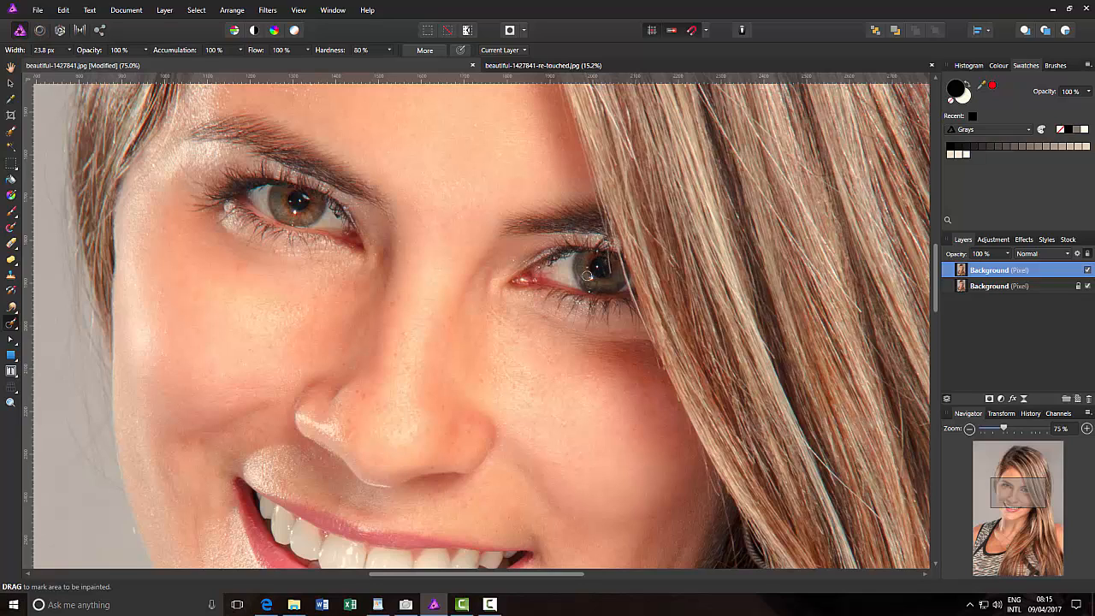
pyautogui.click(11, 276)
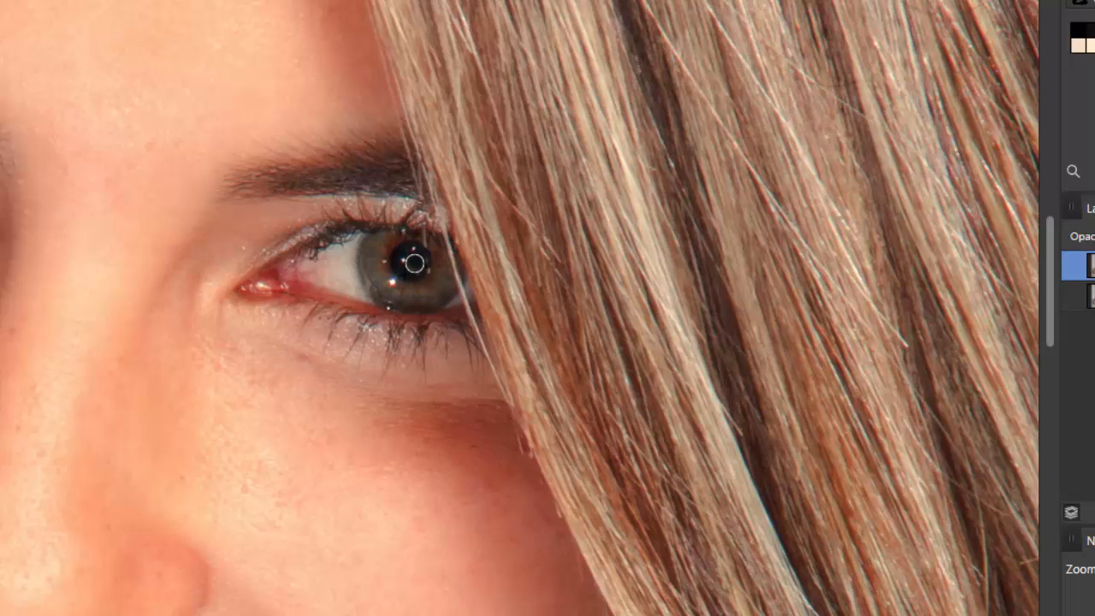
pyautogui.click(14, 239)
pyautogui.click(268, 234)
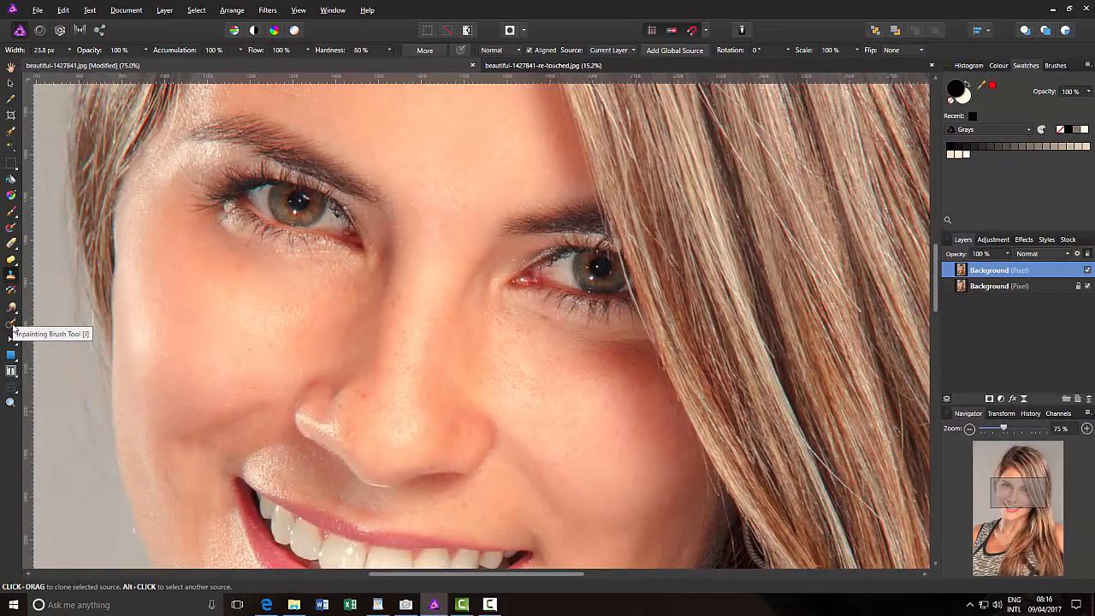
# Inpaint the remaining hair fragments at the pupil edge and upper iris of the partly covered eye, using a 7.6 px Inpainting Brush
pyautogui.click(11, 324)
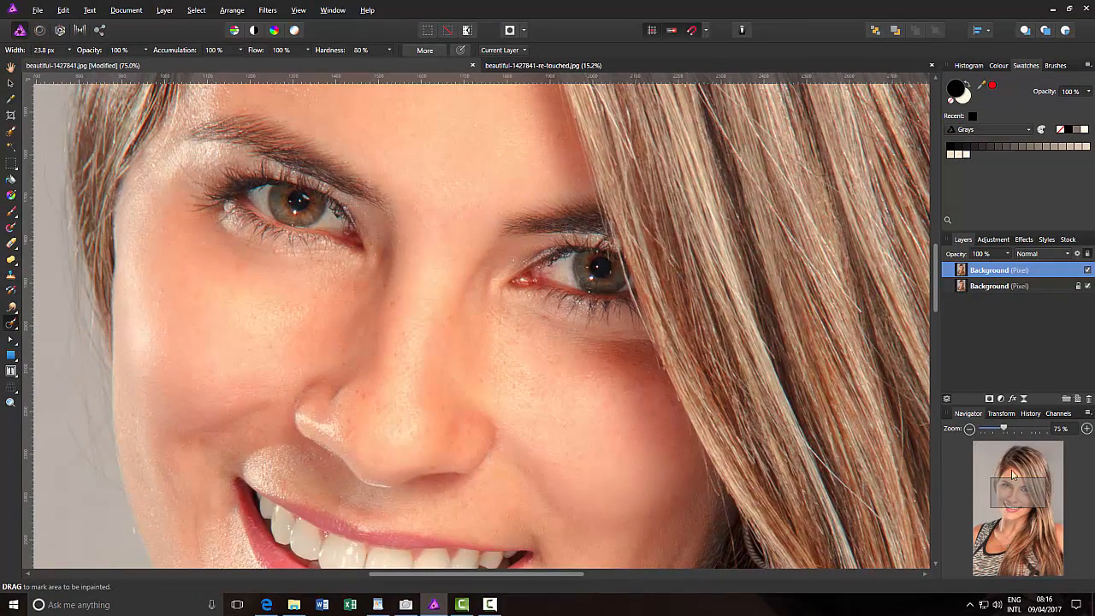
pyautogui.moveTo(1003, 428); pyautogui.dragTo(1045, 422)
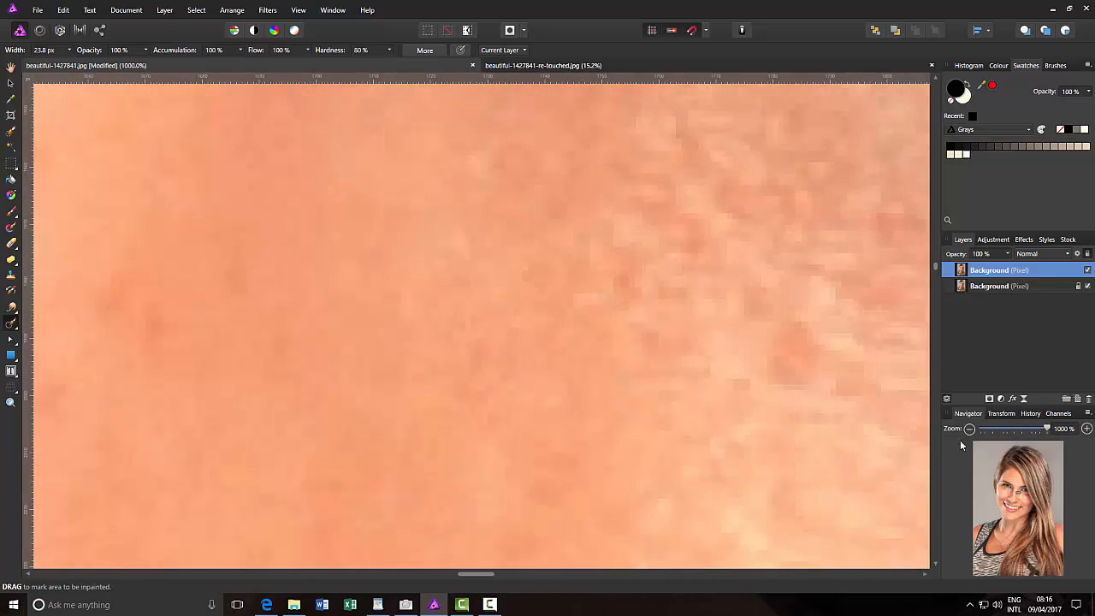
pyautogui.moveTo(1018, 495); pyautogui.dragTo(1026, 490)
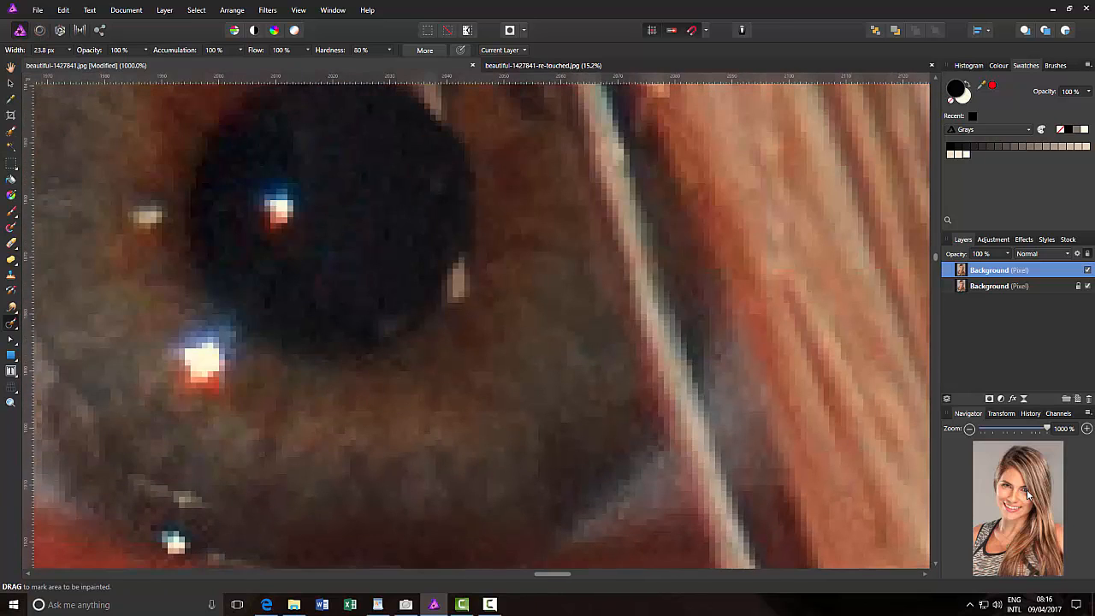
pyautogui.click(969, 429)
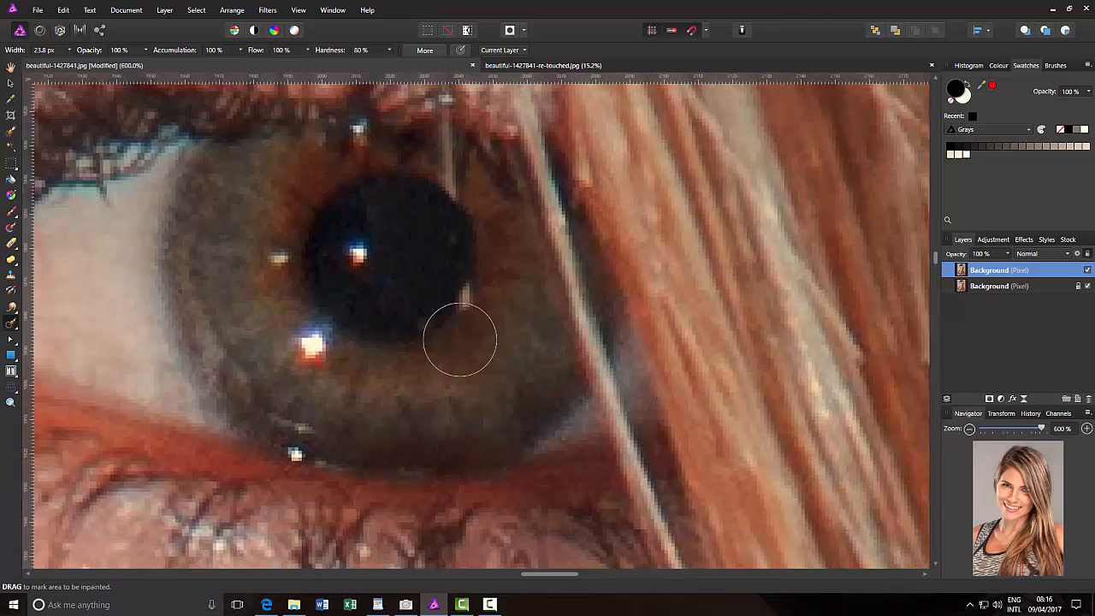
pyautogui.press('[')
pyautogui.press('[')
pyautogui.press('[')
pyautogui.press('[')
pyautogui.press('[')
pyautogui.press('[')
pyautogui.moveTo(474, 296); pyautogui.dragTo(483, 305)
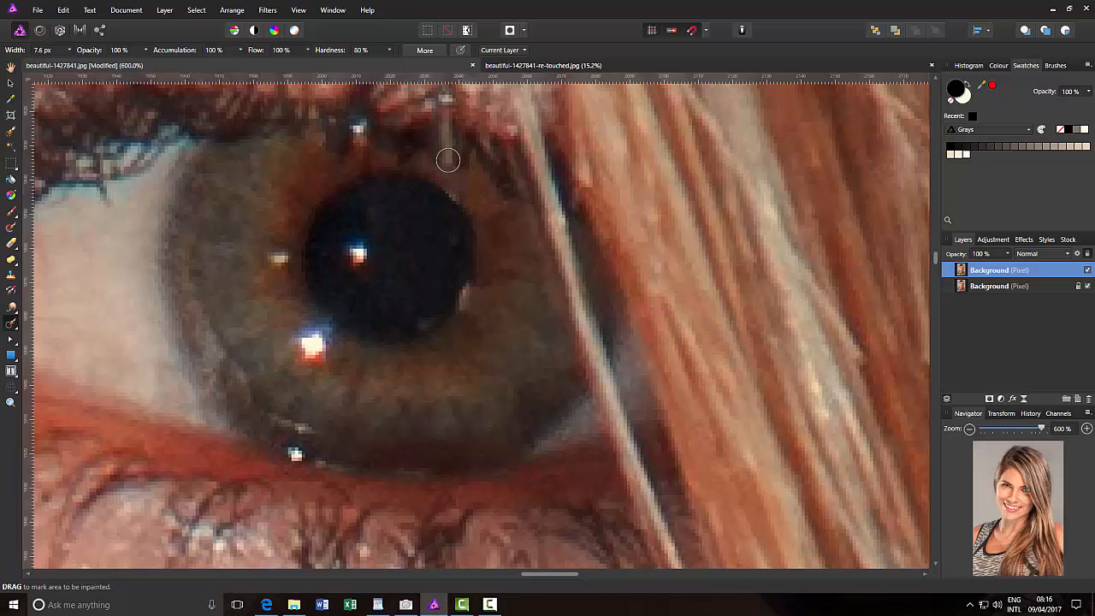
pyautogui.moveTo(447, 160); pyautogui.dragTo(453, 176)
pyautogui.moveTo(471, 294); pyautogui.dragTo(472, 299)
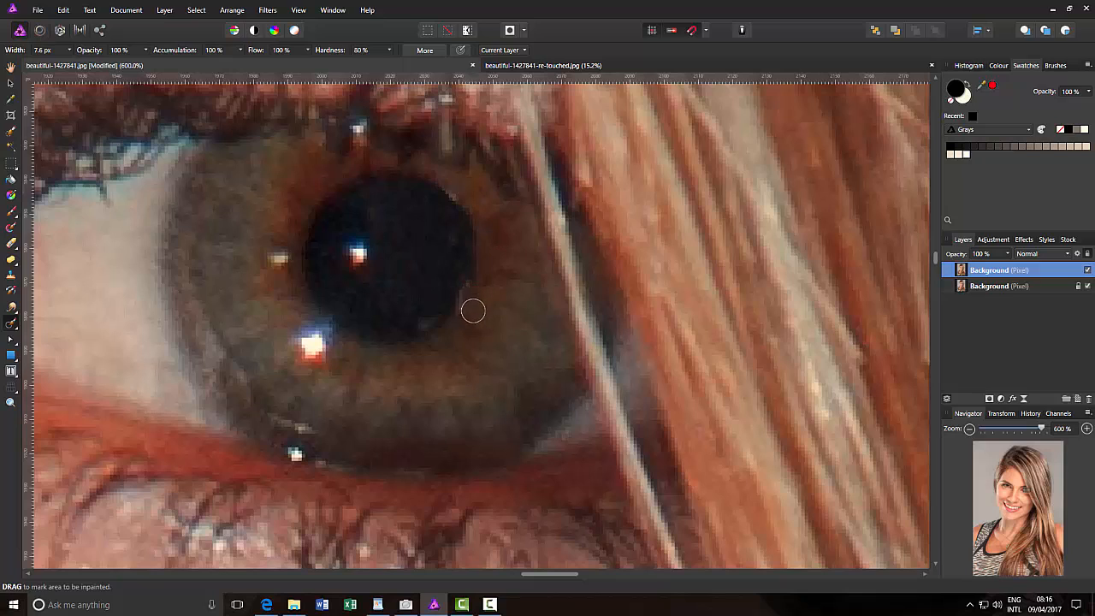
# Set the Inpainting Brush width to 111.2 px and inpaint the flyaway hairs against the grey background around the head
pyautogui.click(969, 430)
pyautogui.click(969, 429)
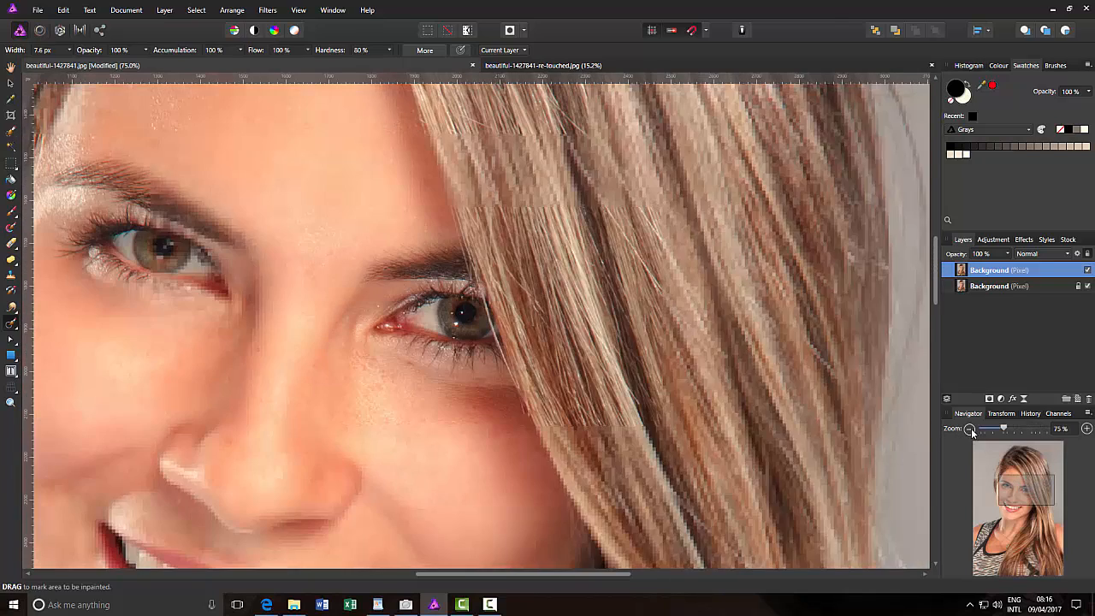
pyautogui.click(969, 429)
pyautogui.click(969, 430)
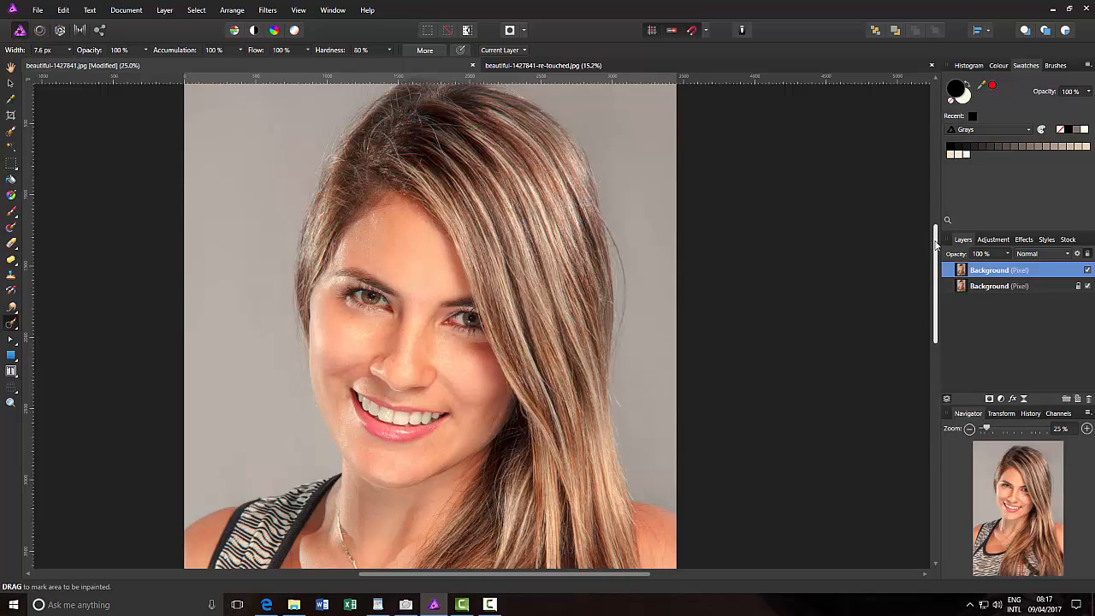
pyautogui.moveTo(934, 246); pyautogui.dragTo(936, 261)
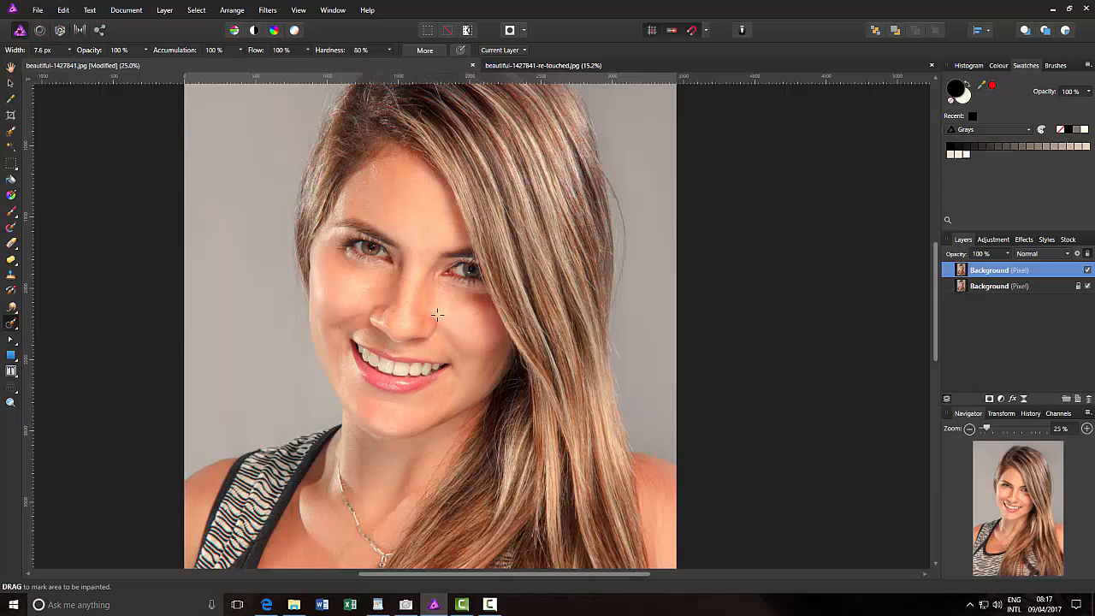
pyautogui.moveTo(937, 275); pyautogui.dragTo(936, 231)
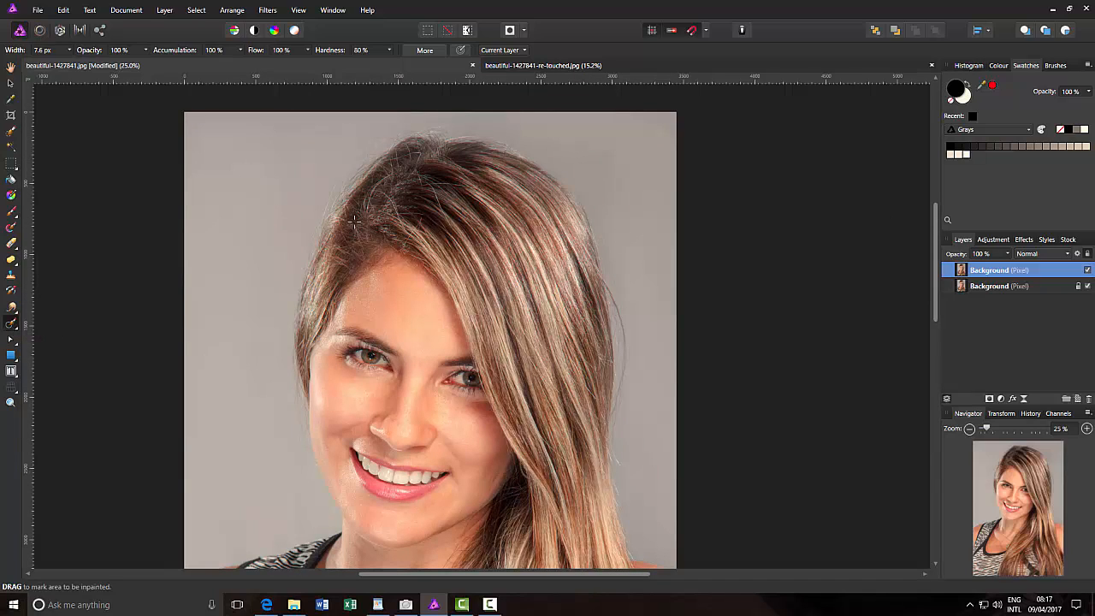
pyautogui.press(']')
pyautogui.press(']')
pyautogui.press(']')
pyautogui.press(']')
pyautogui.press(']')
pyautogui.press(']')
pyautogui.press(']')
pyautogui.press(']')
pyautogui.press('[')
pyautogui.press('[')
pyautogui.press('[')
pyautogui.moveTo(375, 134)
pyautogui.mouseDown()
pyautogui.moveTo(358, 151)
pyautogui.moveTo(385, 134)
pyautogui.moveTo(344, 149)
pyautogui.mouseUp()
pyautogui.moveTo(290, 282); pyautogui.dragTo(269, 298)
pyautogui.click(290, 285)
pyautogui.moveTo(496, 126); pyautogui.dragTo(516, 137)
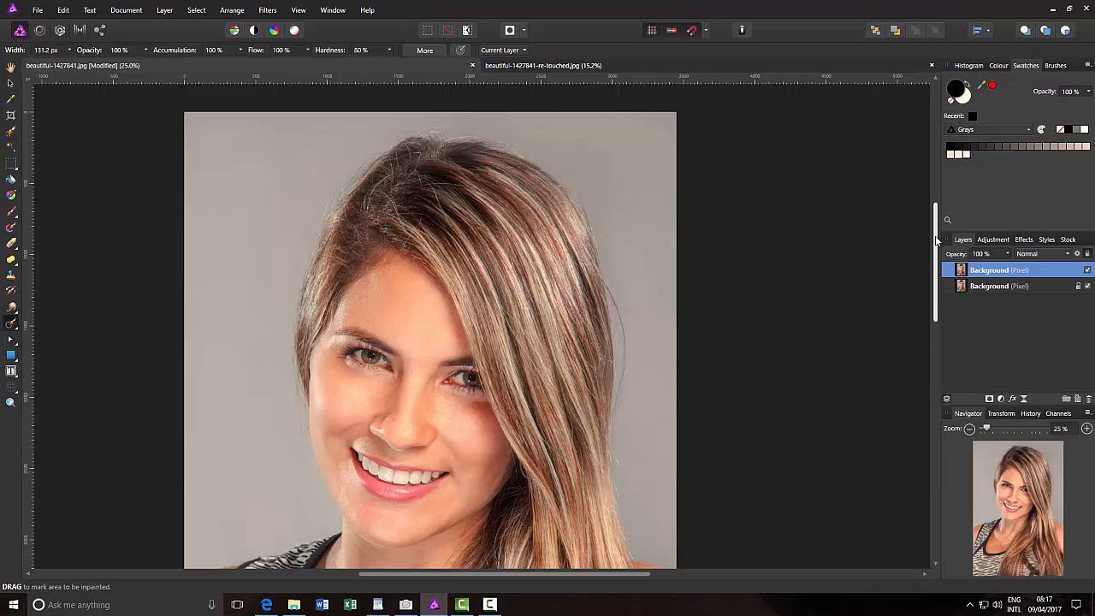
# Hide the duplicate Background layer to examine the original mouth, cheeks and eyes up close, and show the layer again
pyautogui.moveTo(935, 241); pyautogui.dragTo(936, 272)
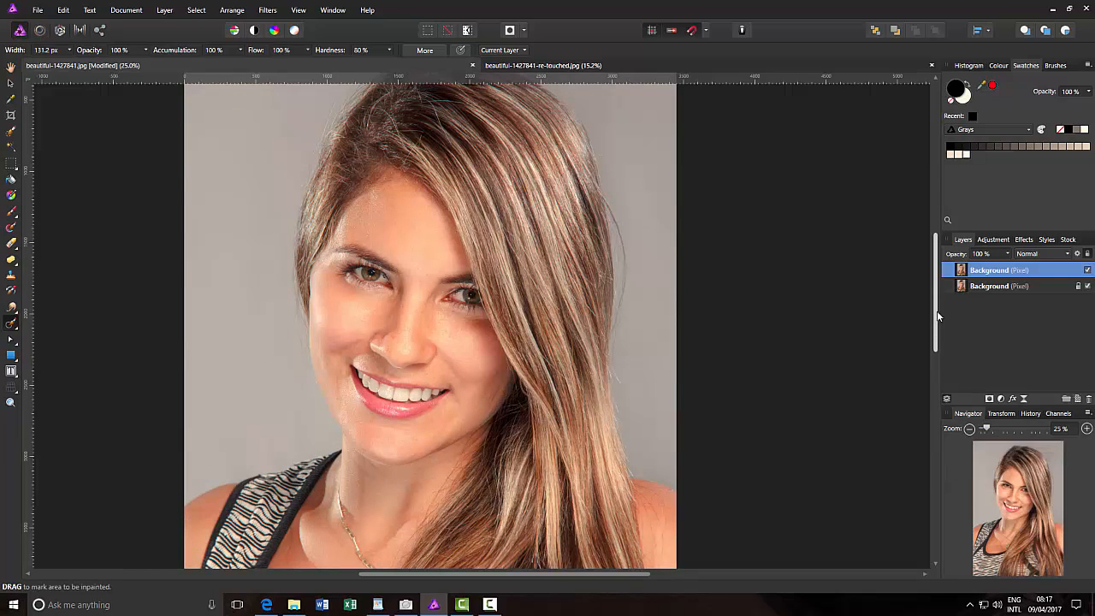
pyautogui.moveTo(937, 310); pyautogui.dragTo(939, 328)
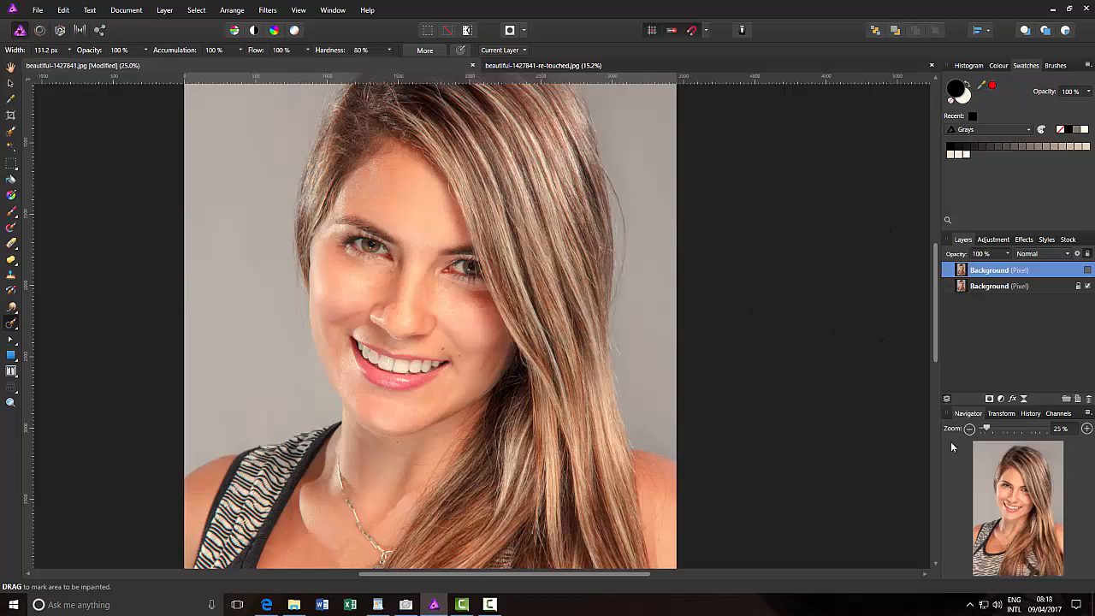
pyautogui.moveTo(990, 430); pyautogui.dragTo(1013, 428)
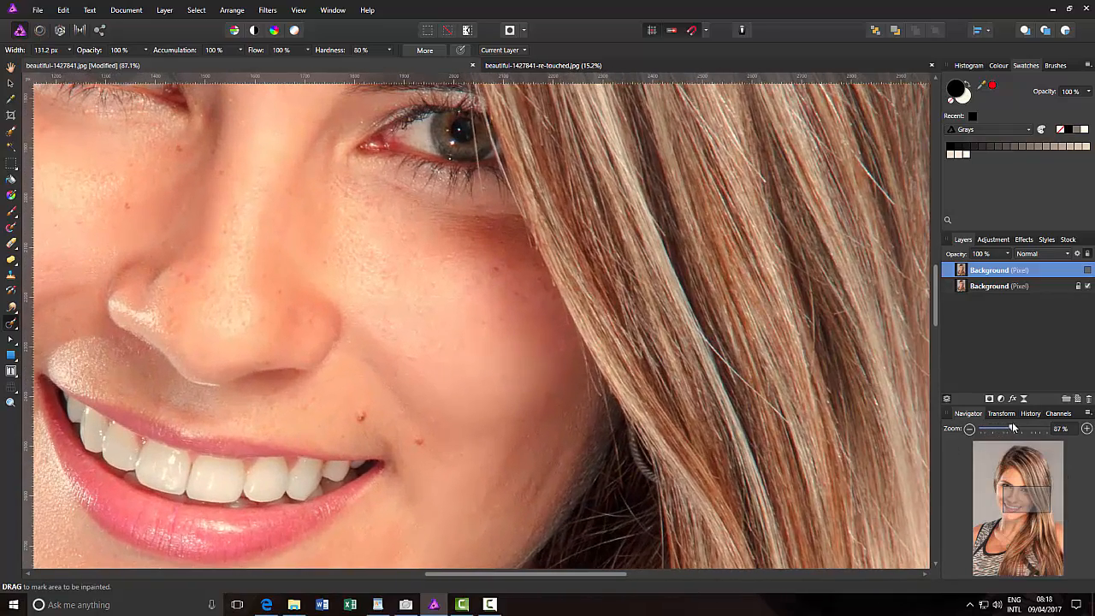
pyautogui.moveTo(1017, 498); pyautogui.dragTo(1019, 485)
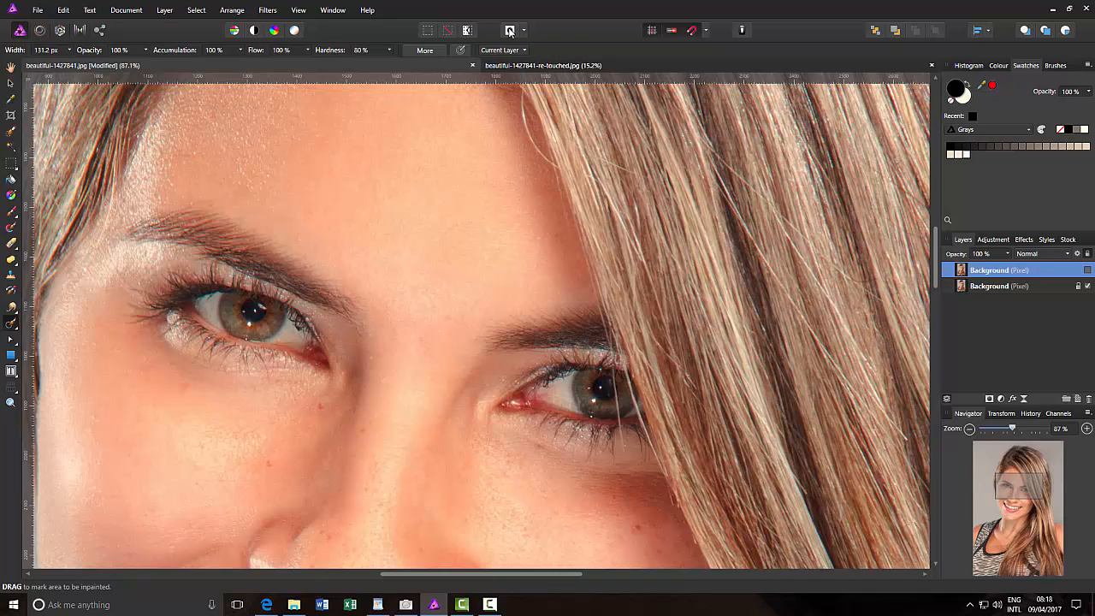
pyautogui.click(510, 31)
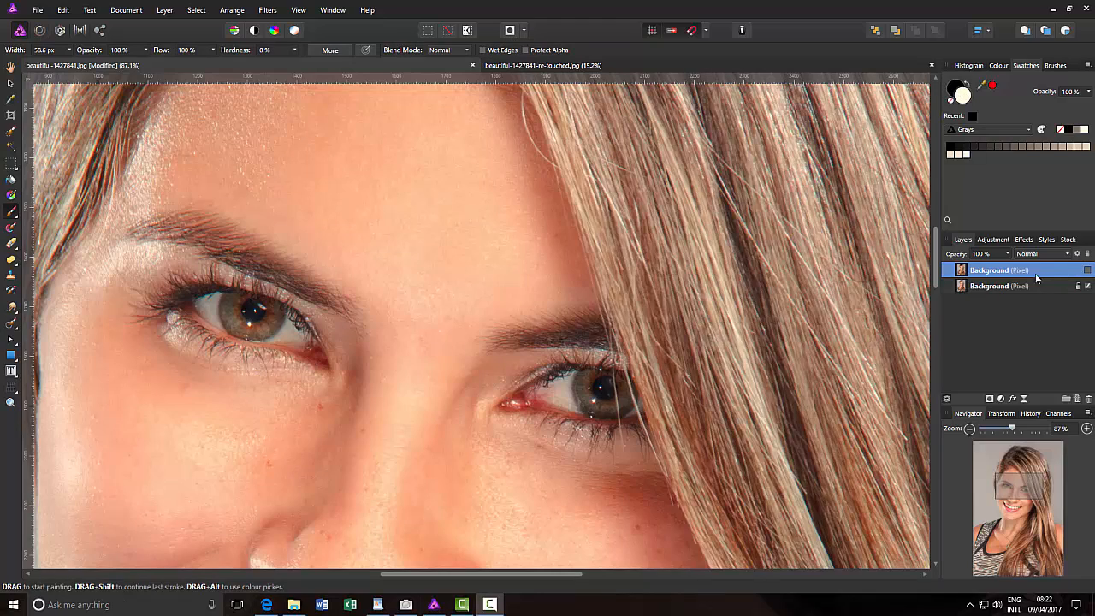
pyautogui.click(1088, 271)
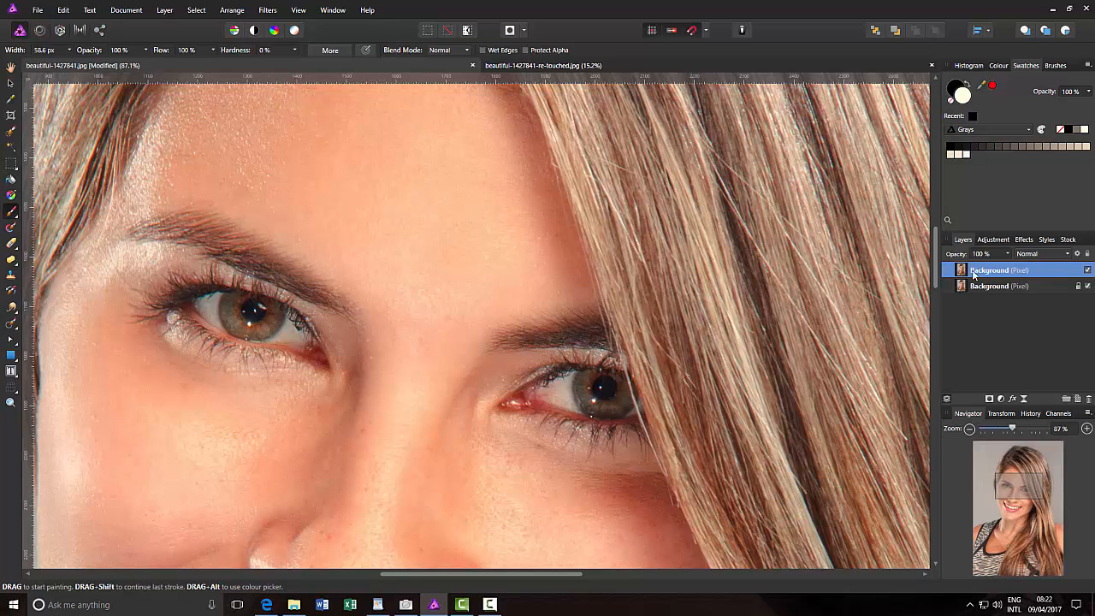
# Turn on Quick Mask and paint the iris and white of the fully visible eye into the selection
pyautogui.click(510, 31)
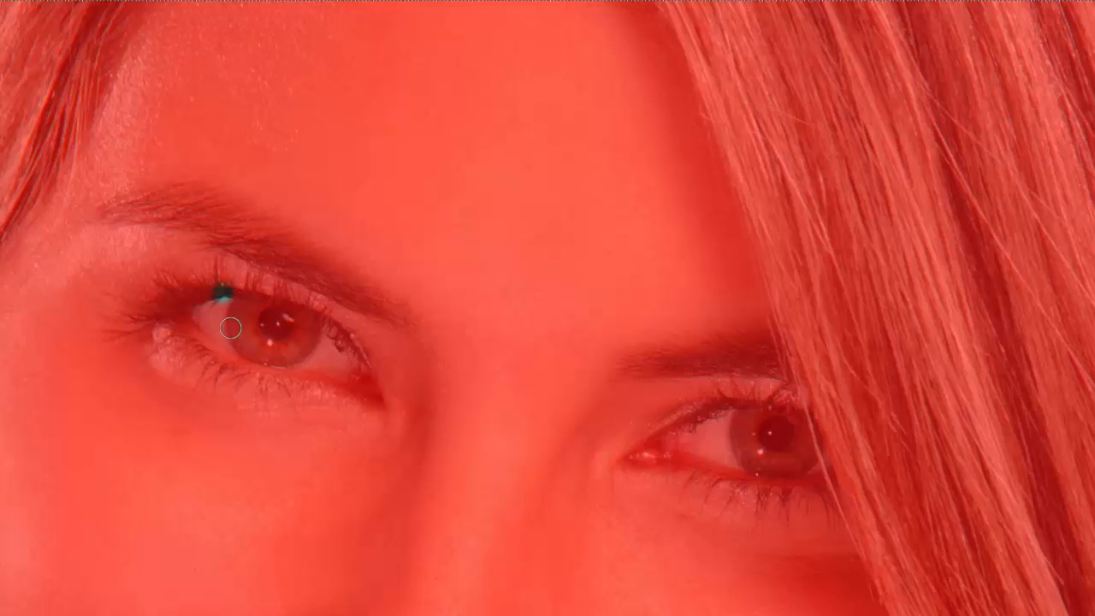
pyautogui.moveTo(273, 349)
pyautogui.mouseDown()
pyautogui.moveTo(233, 318)
pyautogui.moveTo(316, 349)
pyautogui.moveTo(258, 323)
pyautogui.moveTo(292, 333)
pyautogui.moveTo(230, 323)
pyautogui.moveTo(241, 313)
pyautogui.moveTo(201, 317)
pyautogui.moveTo(277, 353)
pyautogui.moveTo(345, 362)
pyautogui.moveTo(304, 318)
pyautogui.moveTo(212, 307)
pyautogui.moveTo(345, 357)
pyautogui.moveTo(302, 363)
pyautogui.moveTo(208, 319)
pyautogui.mouseUp()
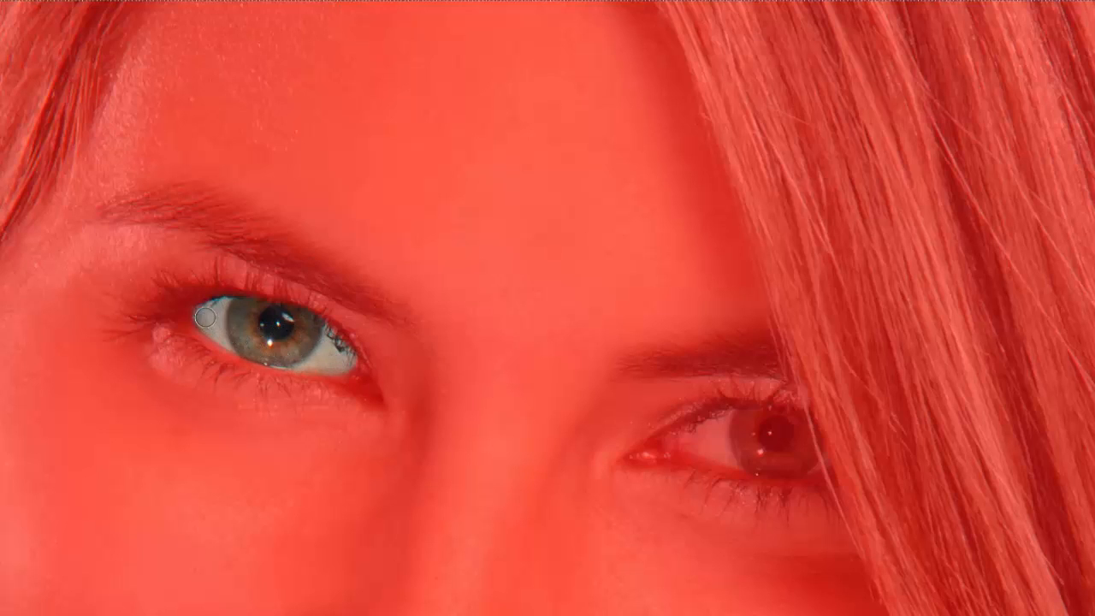
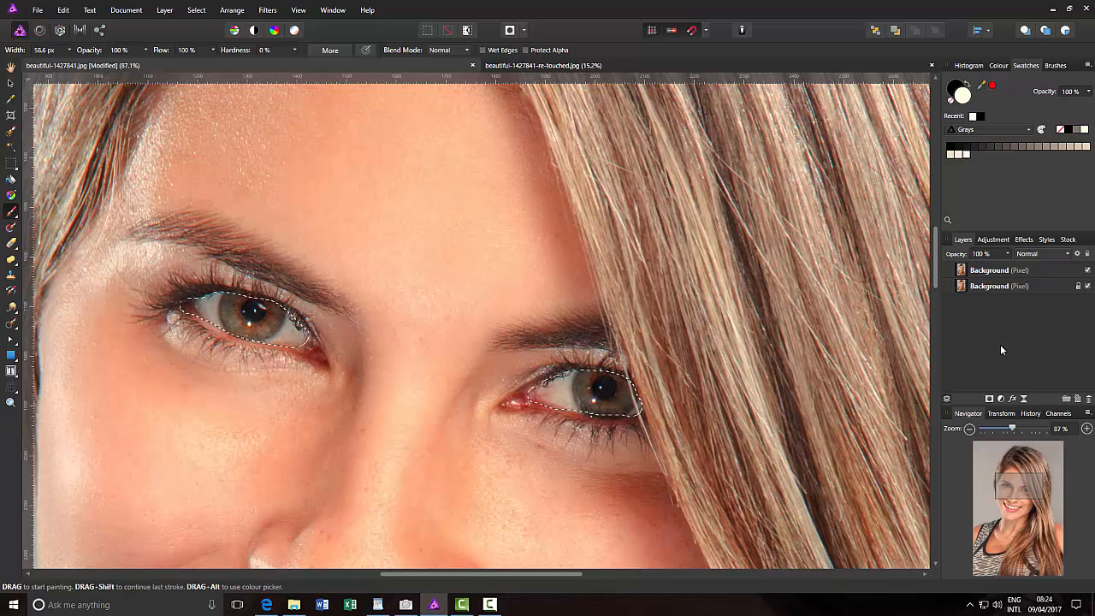
# Duplicate the selected eyes from the upper Background layer onto their own layer and clear the selection
pyautogui.click(1035, 273)
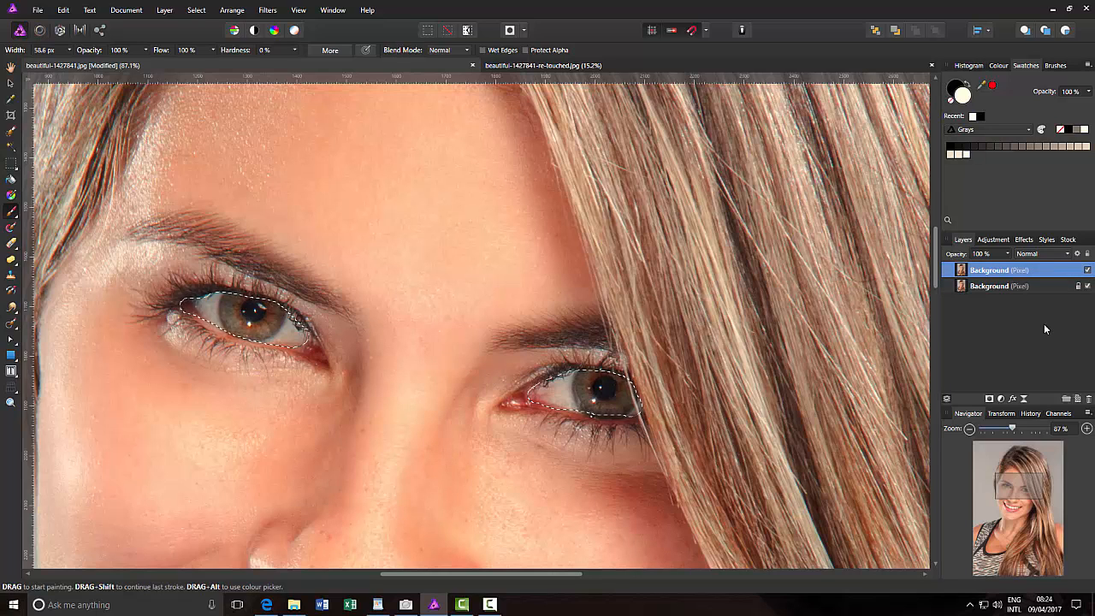
pyautogui.hotkey('ctrl', 'j')
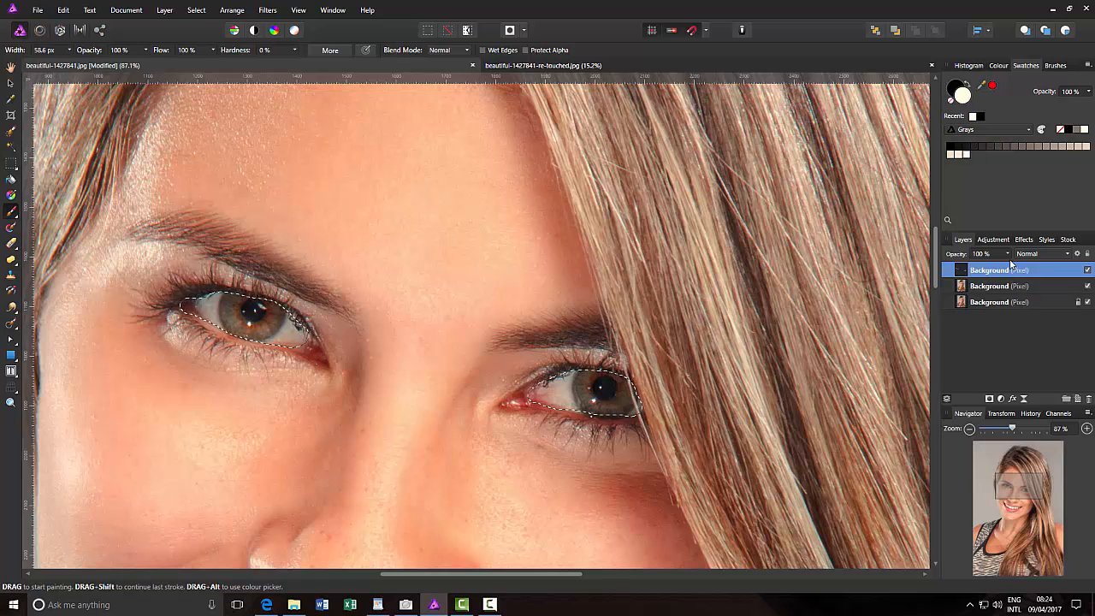
pyautogui.moveTo(635, 414); pyautogui.dragTo(643, 393)
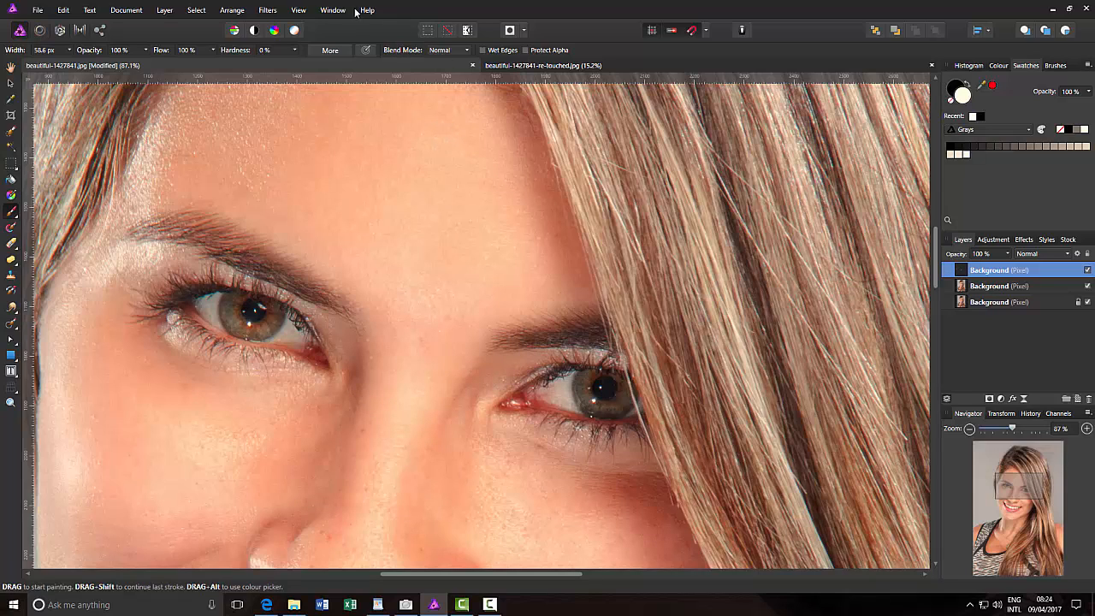
# Apply a monochrome High Pass filter with a radius of about 5.3 px to the eyes layer
pyautogui.click(277, 10)
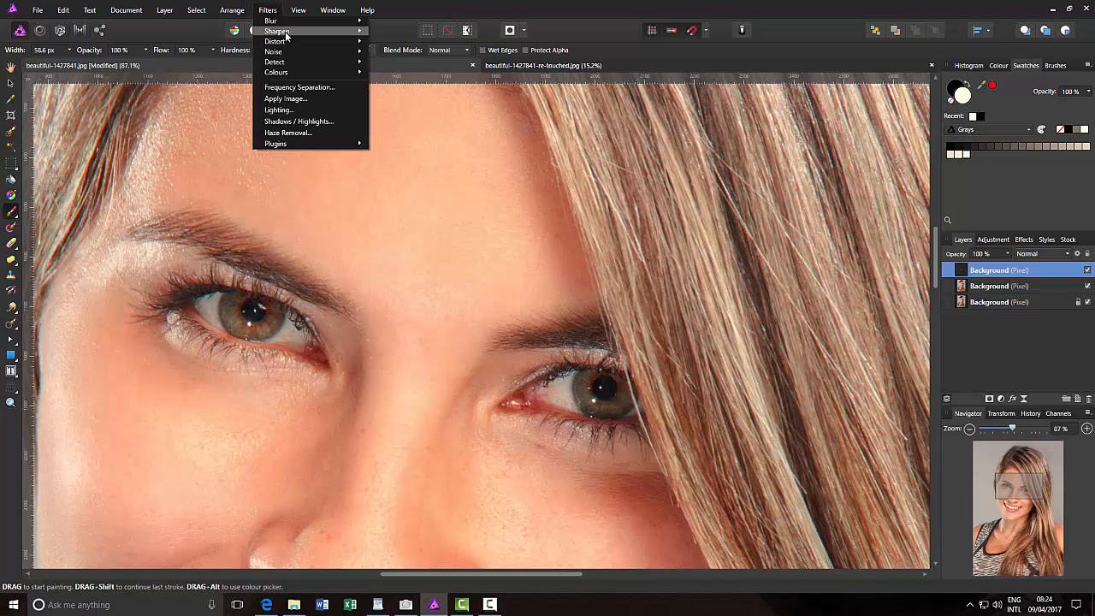
pyautogui.moveTo(289, 36)
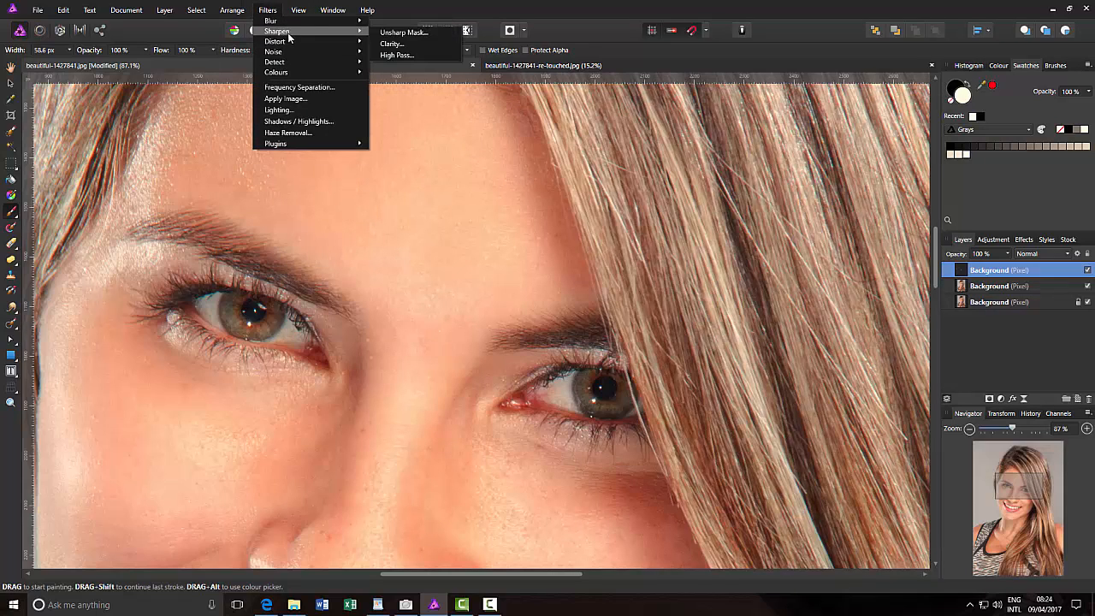
pyautogui.click(401, 53)
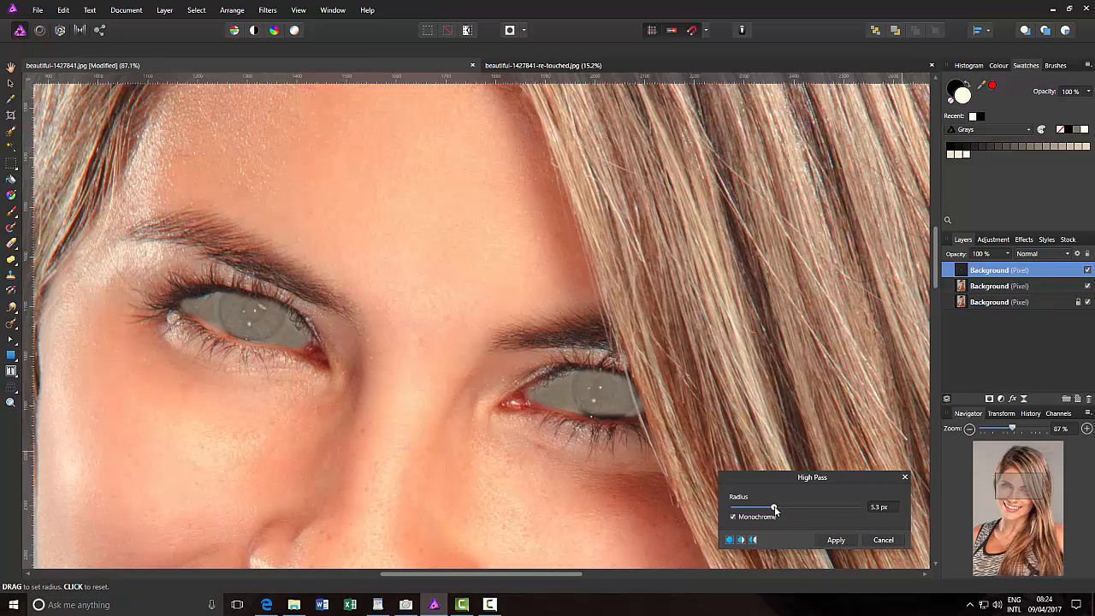
pyautogui.moveTo(780, 511)
pyautogui.mouseDown()
pyautogui.moveTo(861, 514)
pyautogui.moveTo(741, 511)
pyautogui.moveTo(845, 509)
pyautogui.moveTo(752, 510)
pyautogui.moveTo(774, 510)
pyautogui.mouseUp()
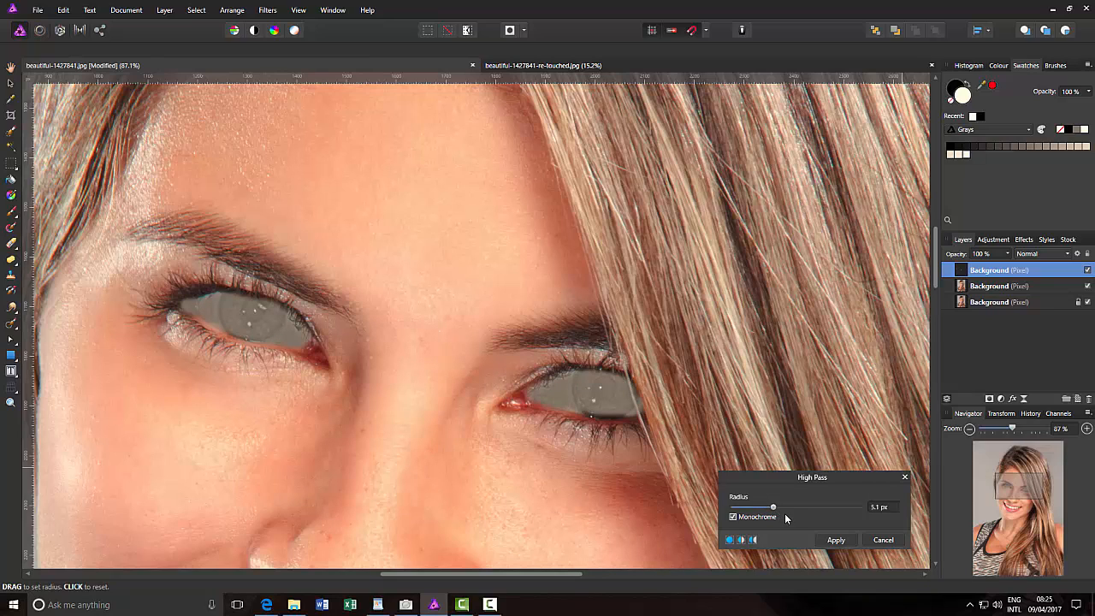
pyautogui.click(842, 542)
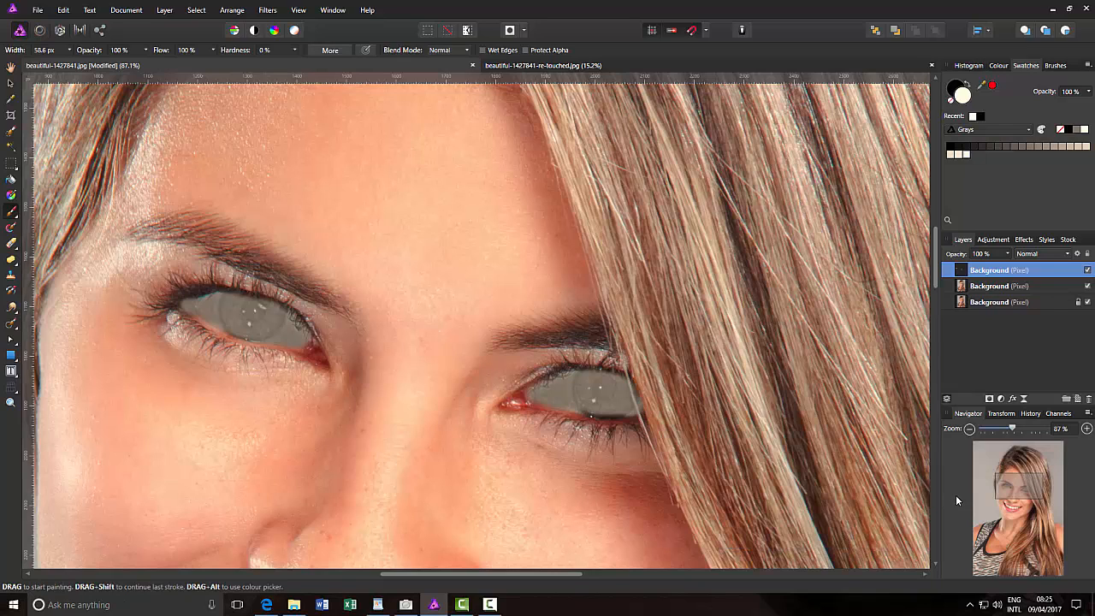
# Set the eyes layer's blend mode to Overlay and merge it down into the retouched Background layer
pyautogui.click(1068, 256)
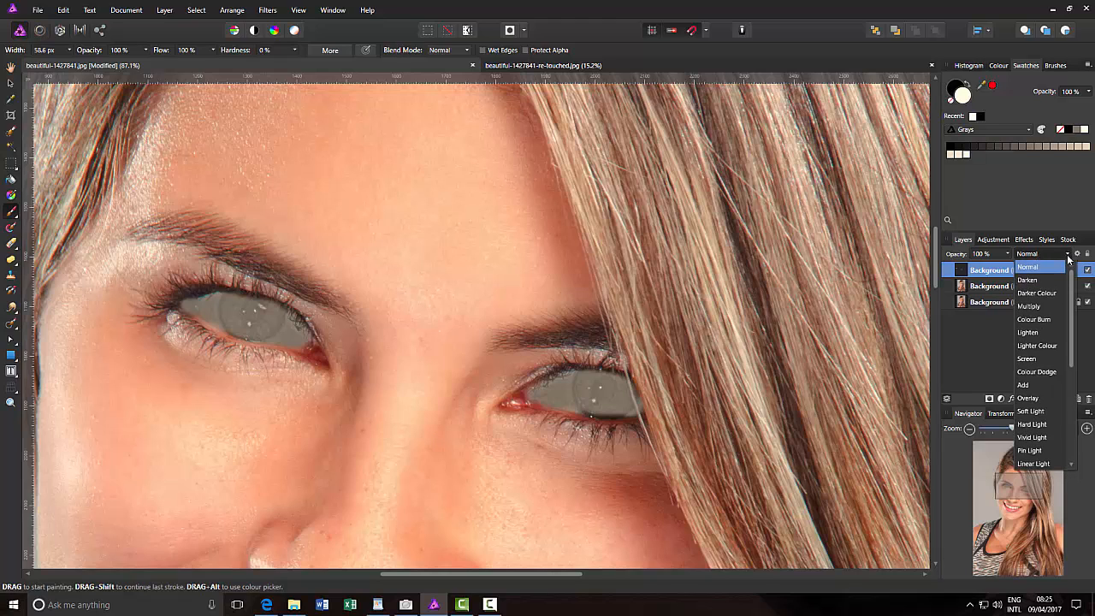
pyautogui.click(1030, 397)
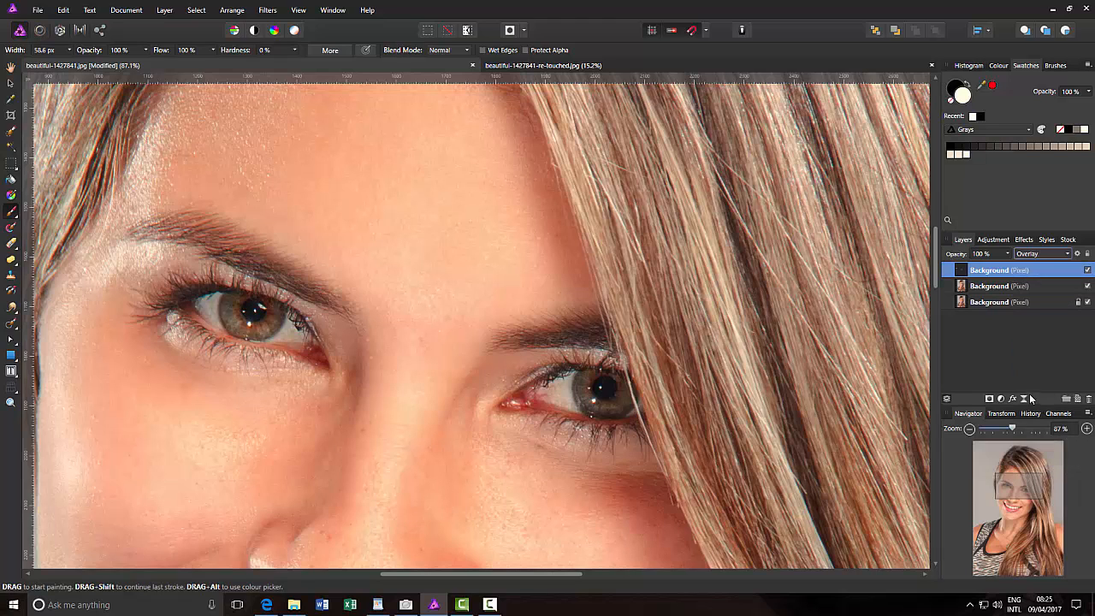
pyautogui.rightClick(1043, 273)
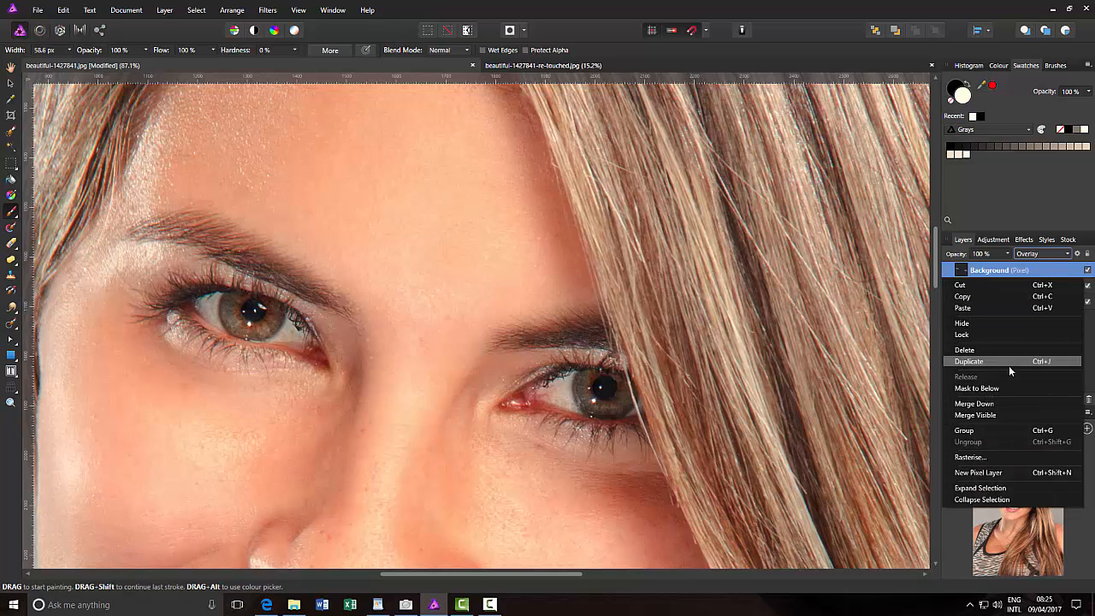
pyautogui.click(992, 404)
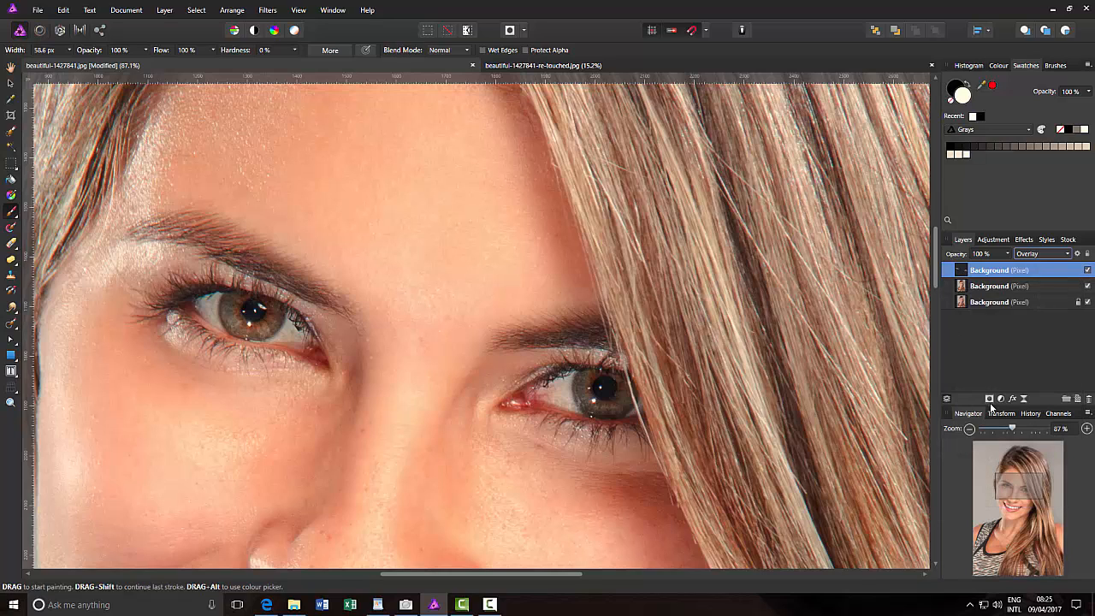
# Hide and show the retouched Background layer repeatedly to compare the eyes and skin with the original
pyautogui.click(1087, 270)
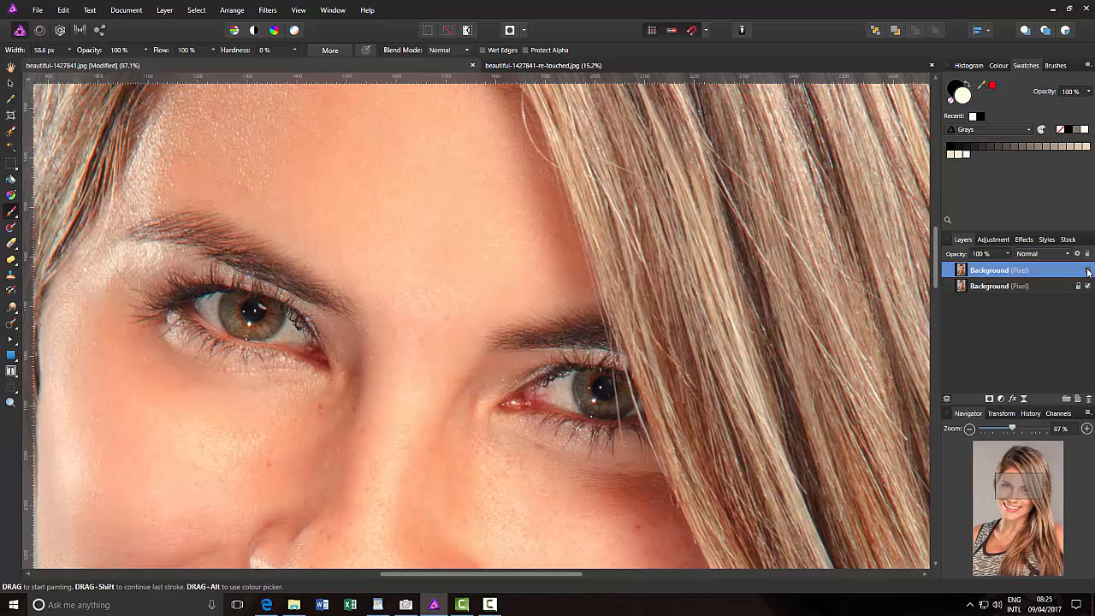
pyautogui.click(1088, 270)
pyautogui.click(1088, 271)
pyautogui.click(1088, 270)
pyautogui.click(1087, 270)
pyautogui.click(1087, 271)
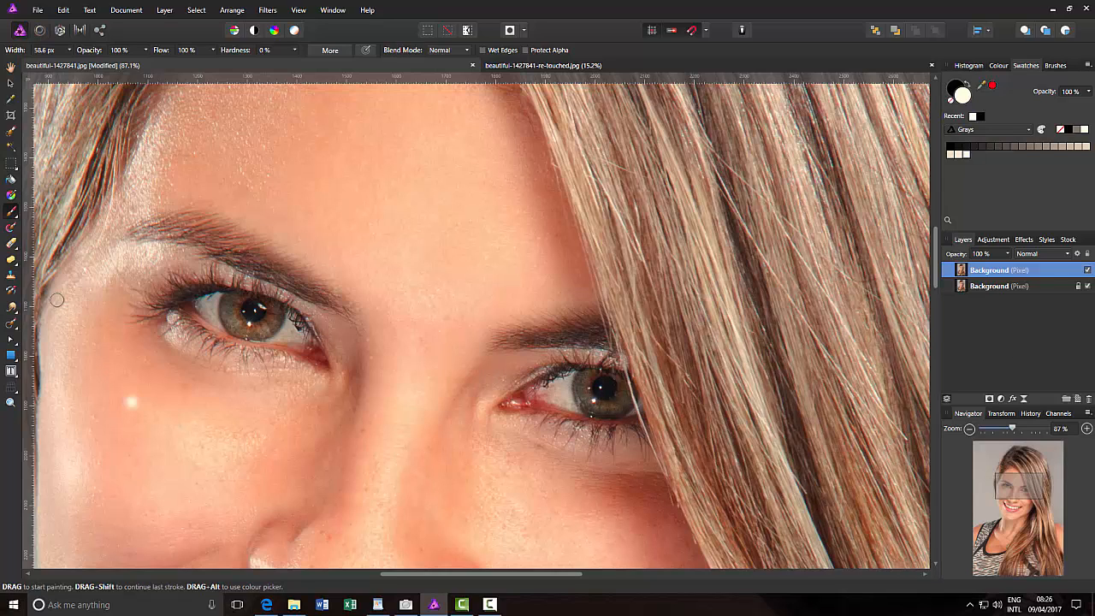
# Add a Levels adjustment above the retouched layer and brighten the portrait by setting Gamma to about 0.811
pyautogui.click(10, 66)
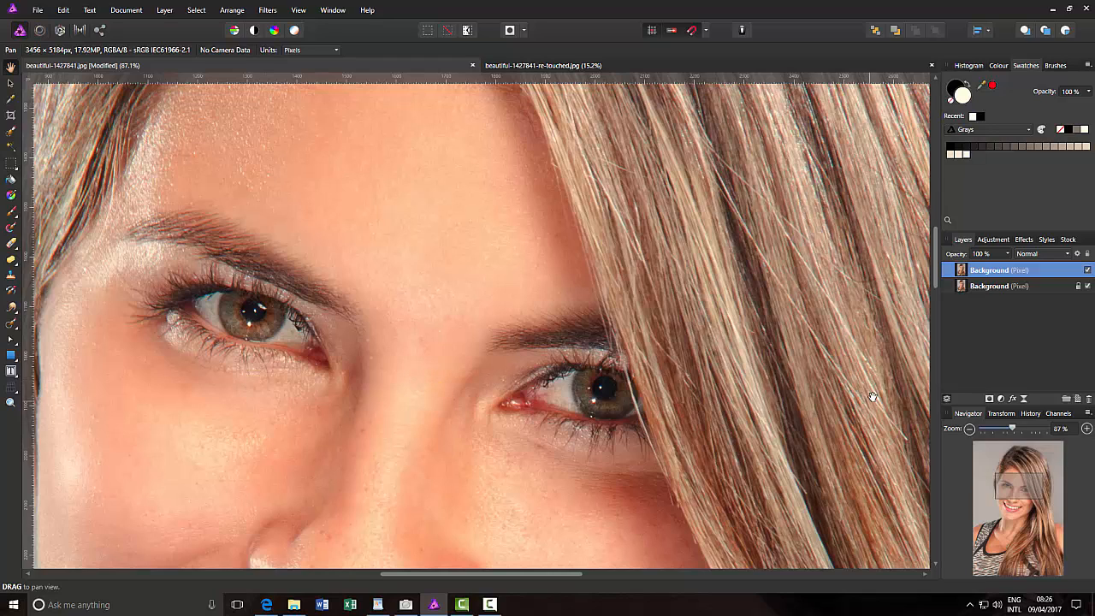
pyautogui.click(969, 428)
pyautogui.click(969, 429)
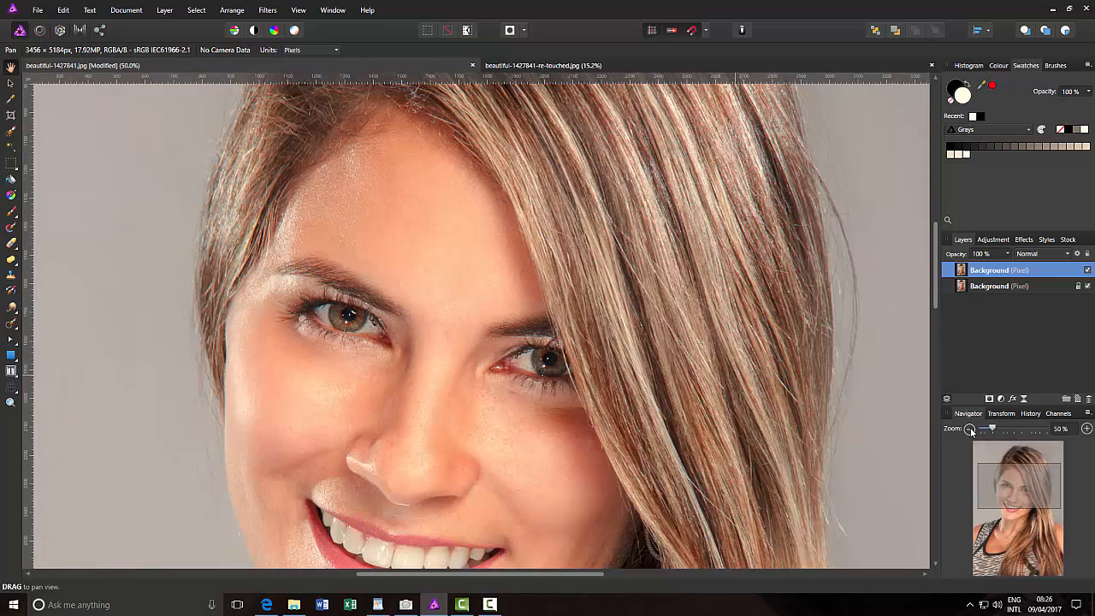
pyautogui.scroll(-2, 939, 252)
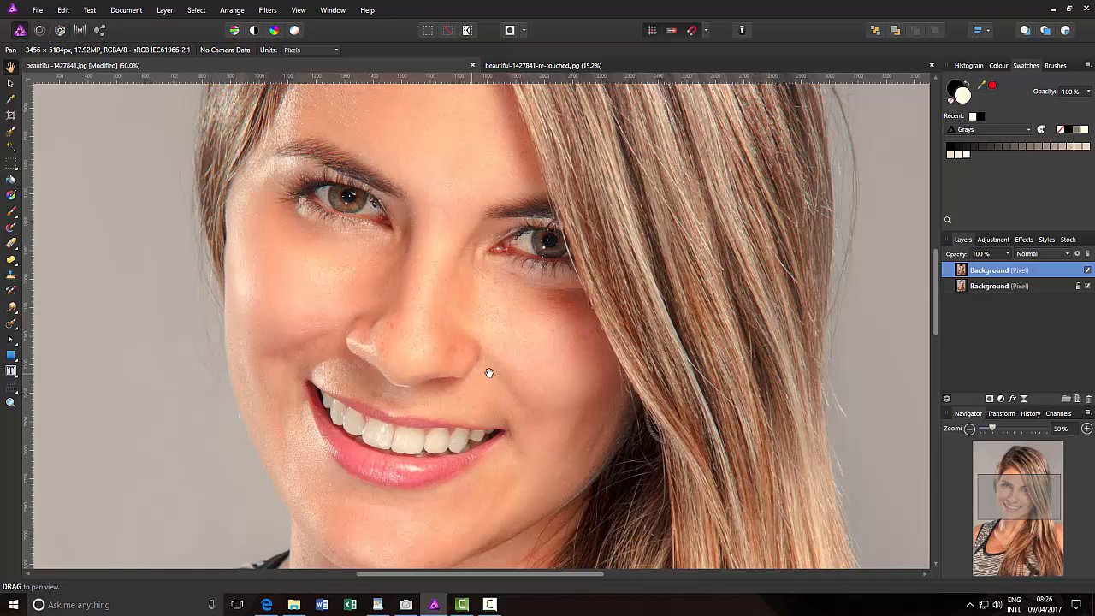
pyautogui.click(1004, 245)
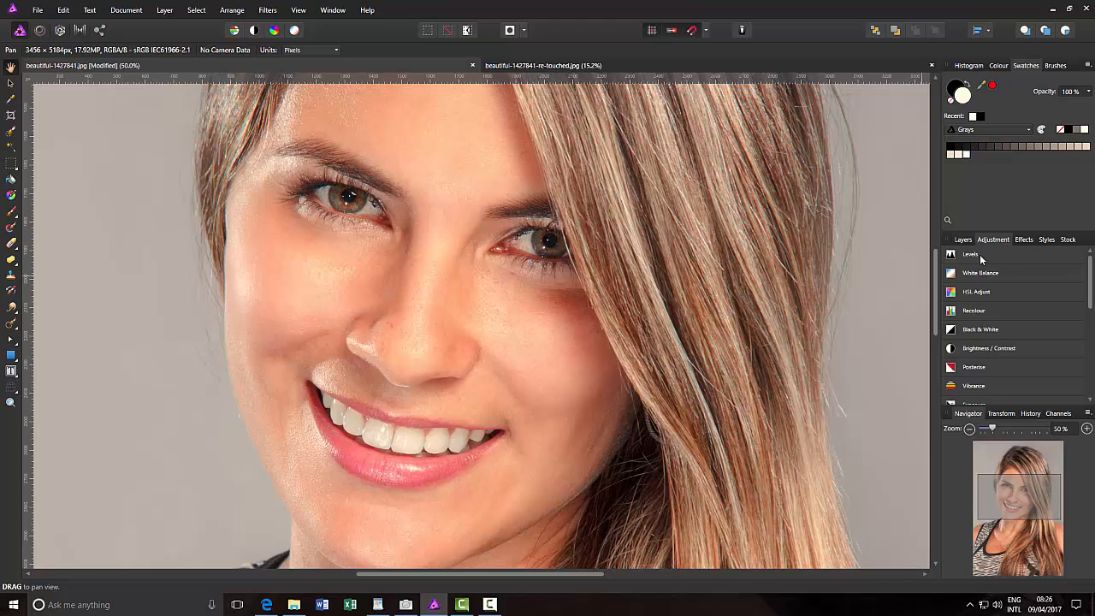
pyautogui.click(951, 255)
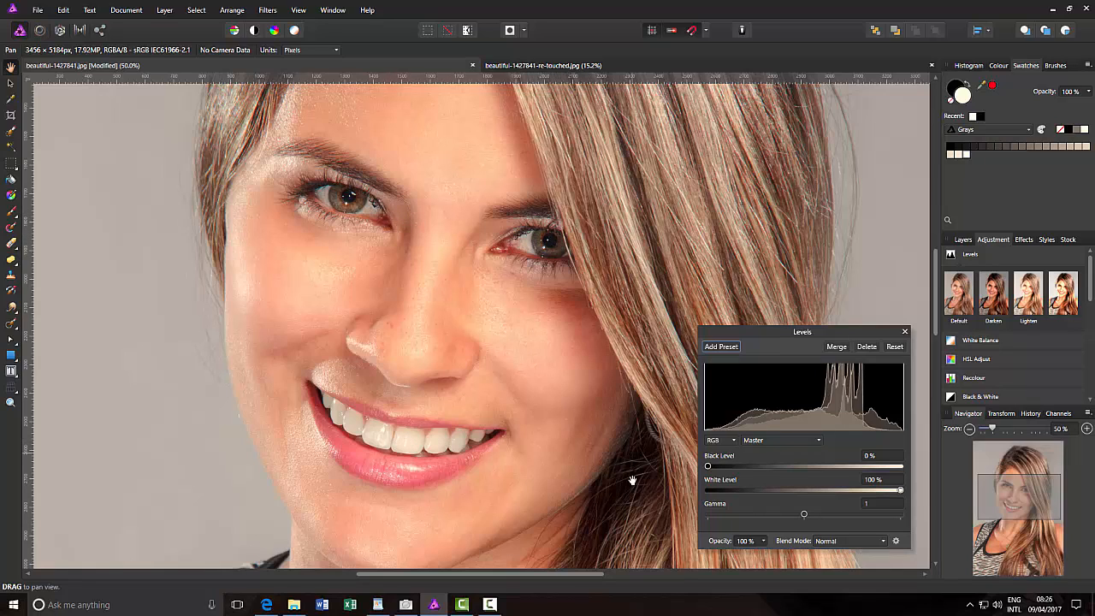
pyautogui.click(804, 516)
pyautogui.moveTo(804, 517); pyautogui.dragTo(780, 518)
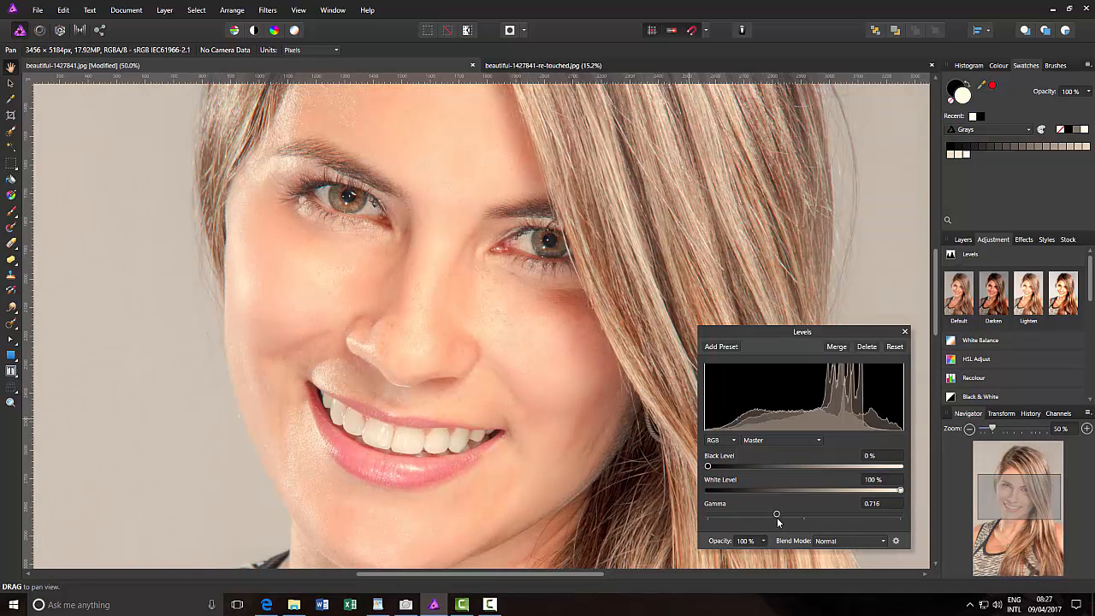
pyautogui.moveTo(777, 518); pyautogui.dragTo(787, 519)
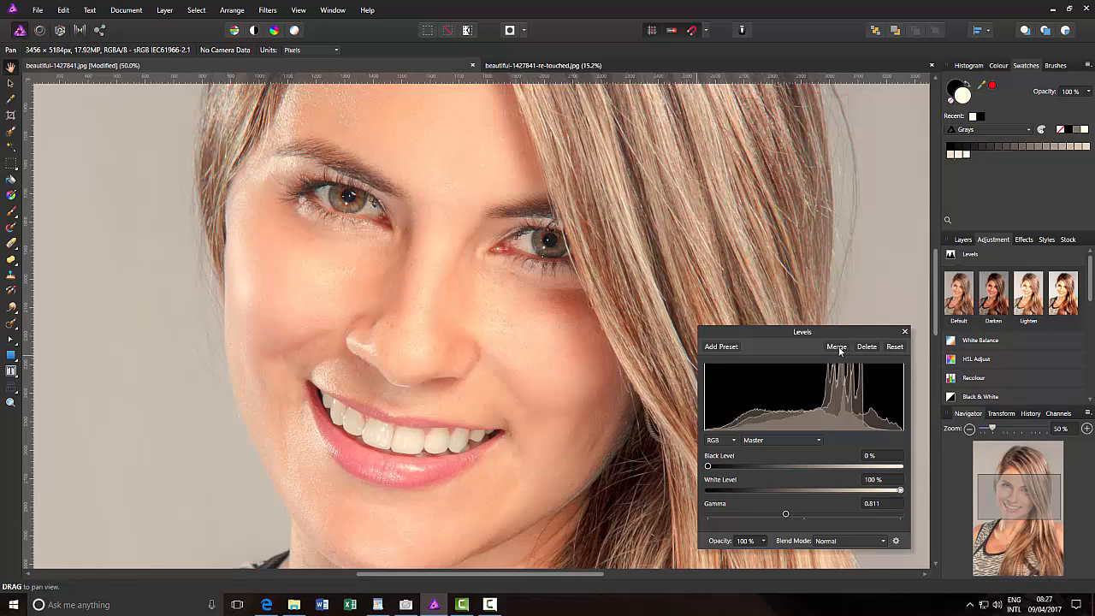
pyautogui.click(905, 332)
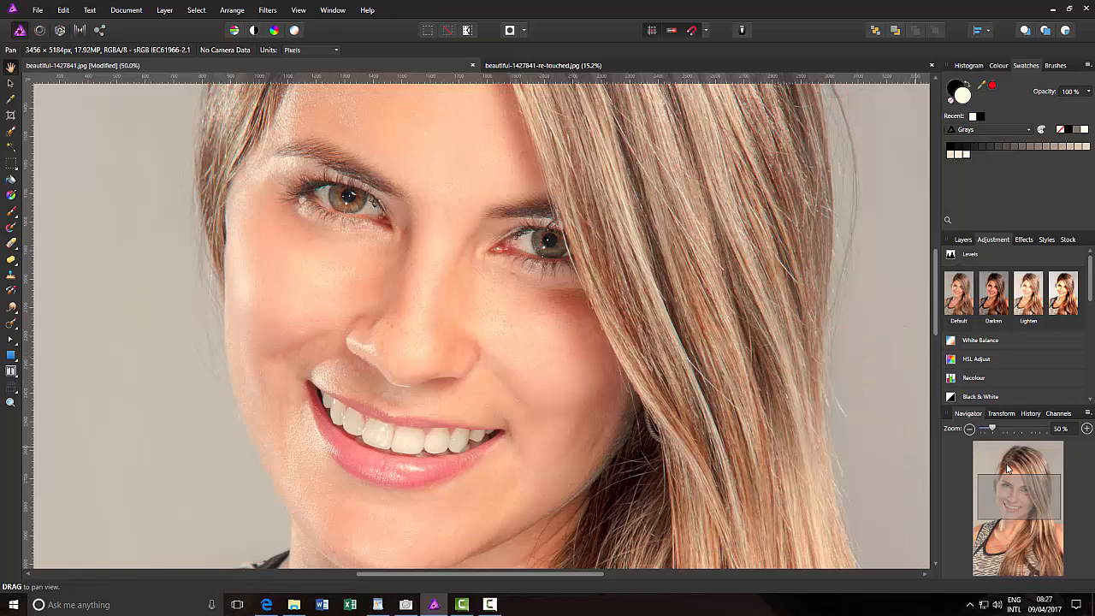
# Invert the Levels adjustment layer's mask to black to hide the brightening across the whole portrait
pyautogui.click(964, 241)
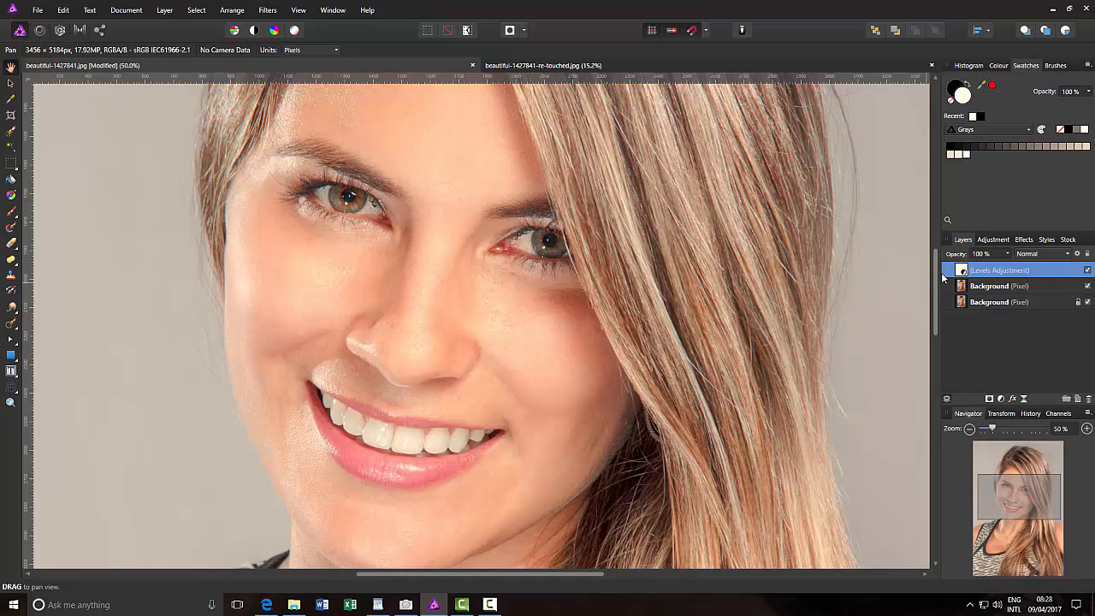
pyautogui.hotkey('ctrl', 'i')
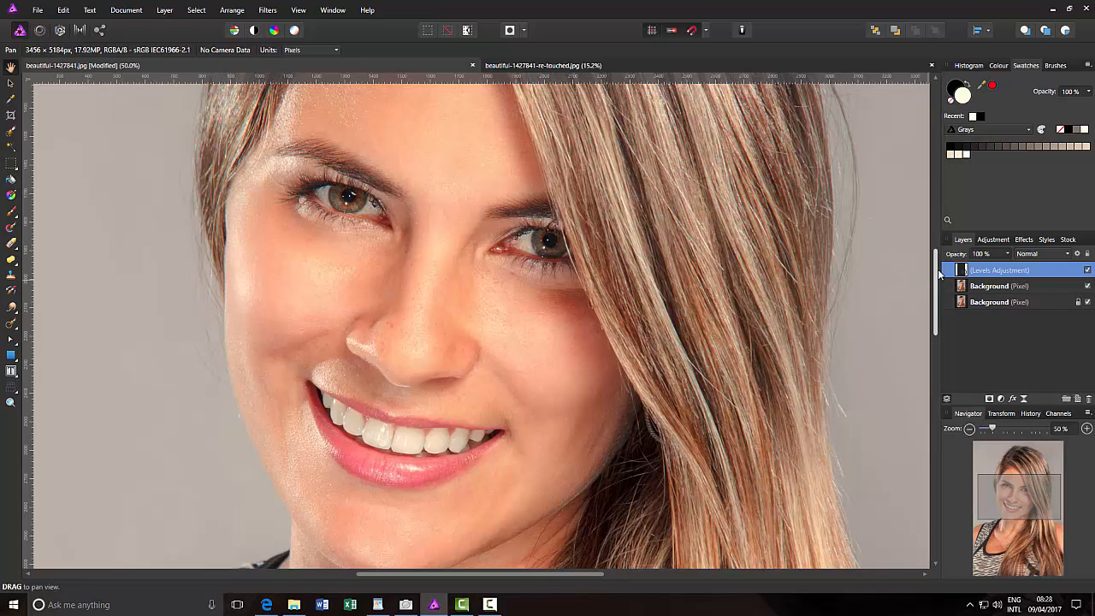
# Take the Paint Brush Tool at 58.6 px width for painting on the Levels adjustment's mask around the eyes
pyautogui.moveTo(936, 272); pyautogui.dragTo(936, 261)
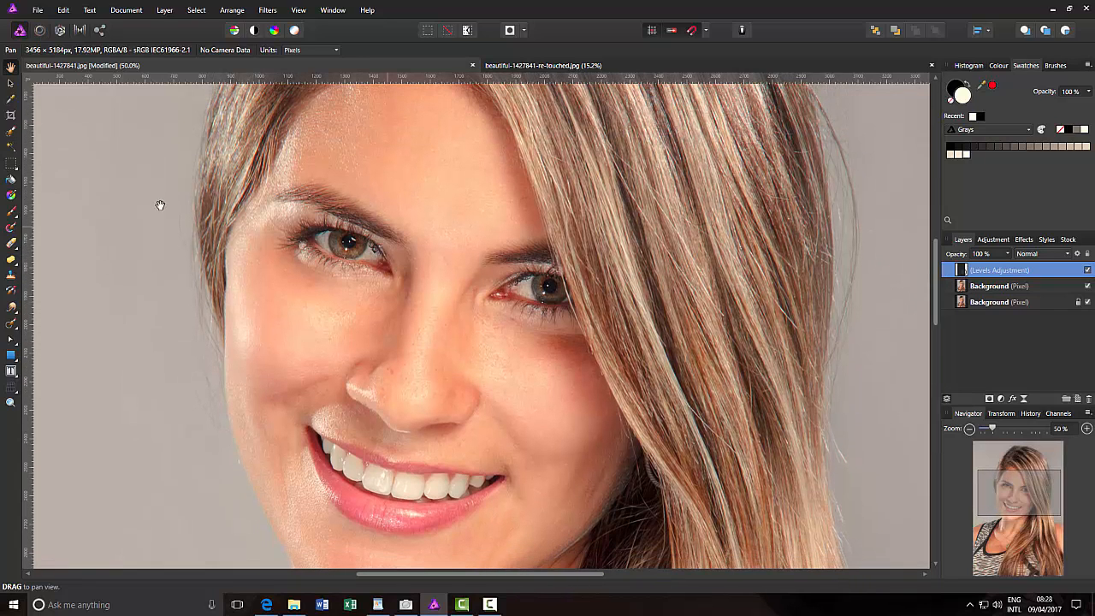
pyautogui.click(11, 213)
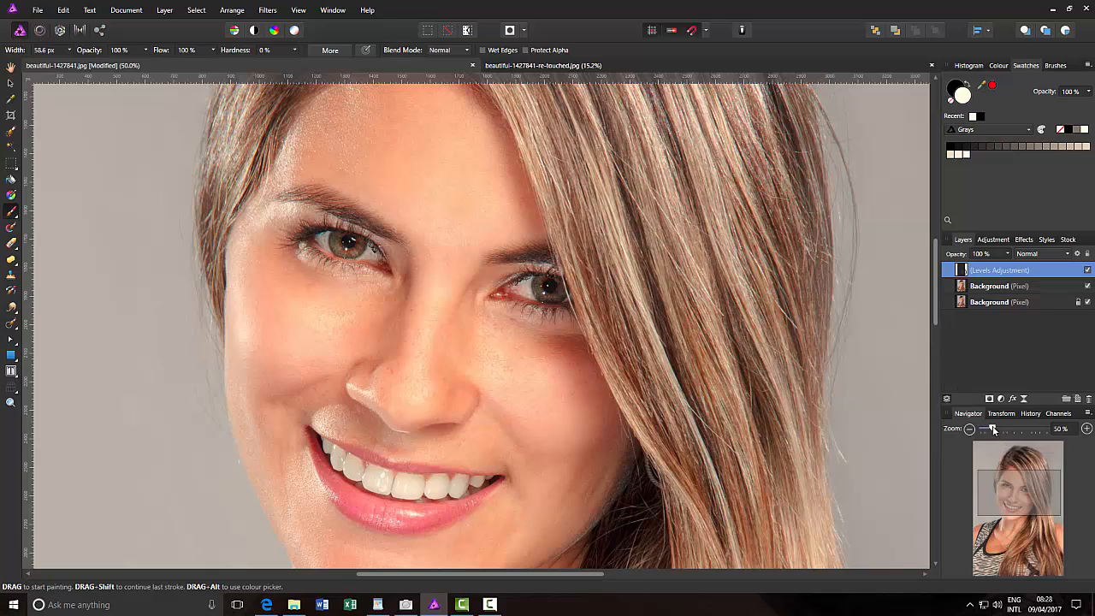
pyautogui.moveTo(992, 429); pyautogui.dragTo(1003, 429)
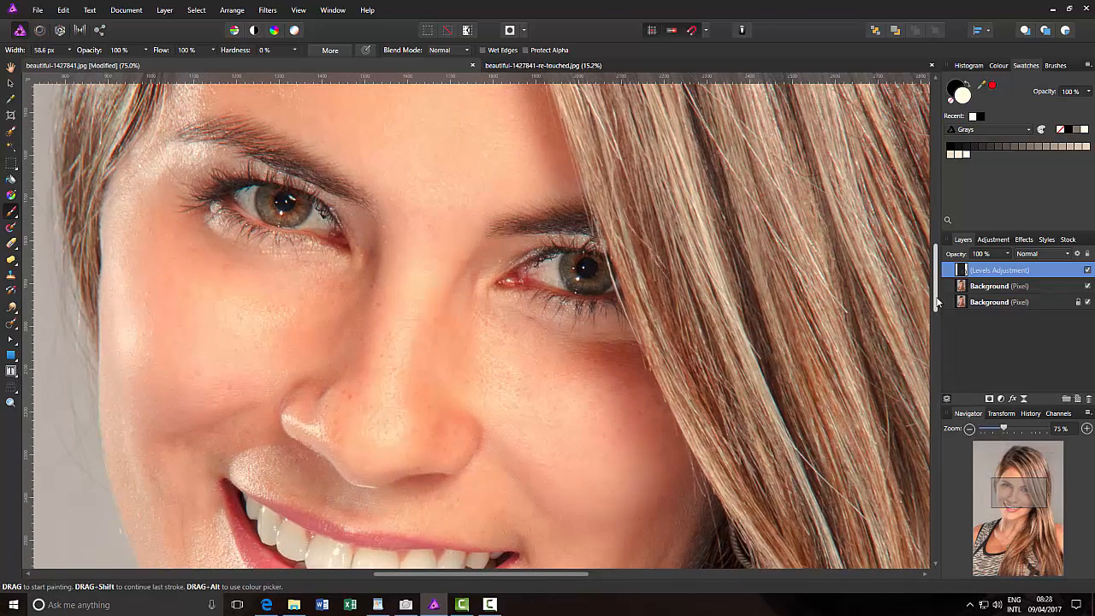
pyautogui.scroll(2, 345, 305)
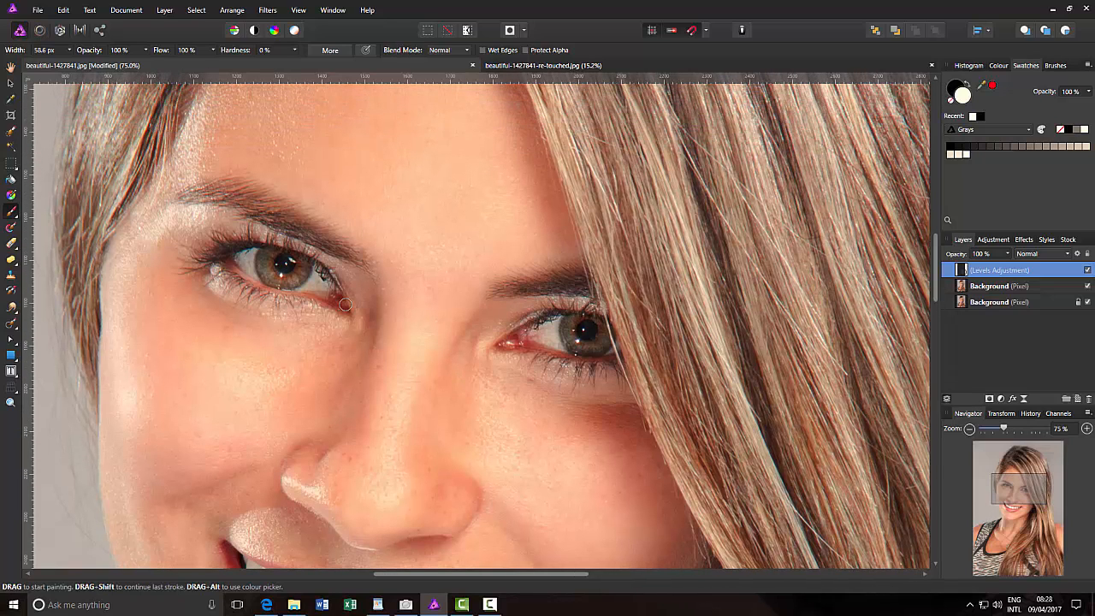
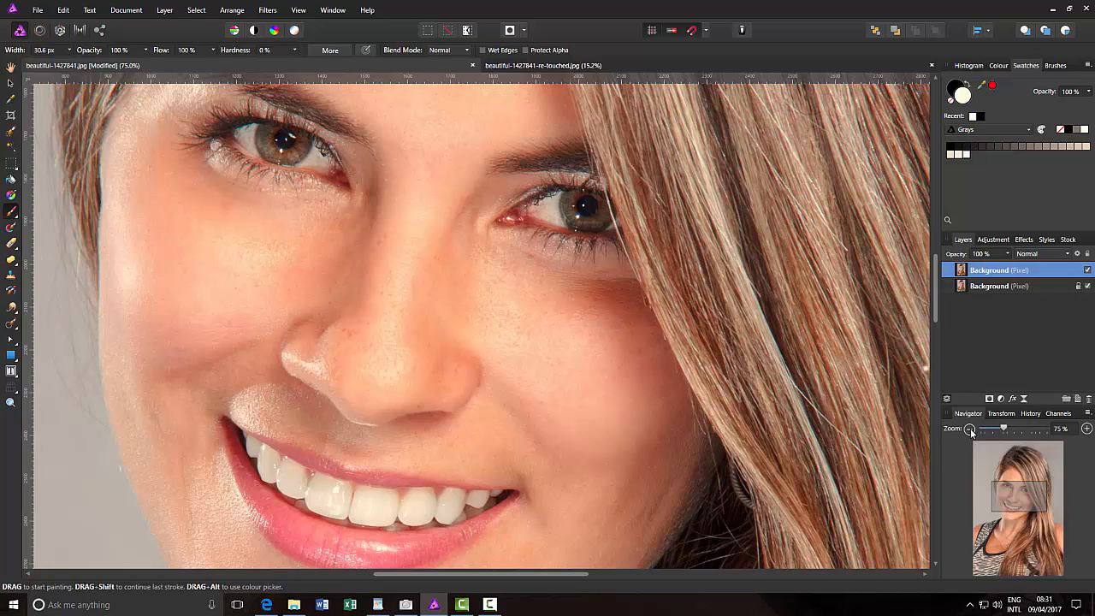
# Hide and show the retouched layer several times at full-portrait view to compare it with the original
pyautogui.hotkey('ctrl', '0')
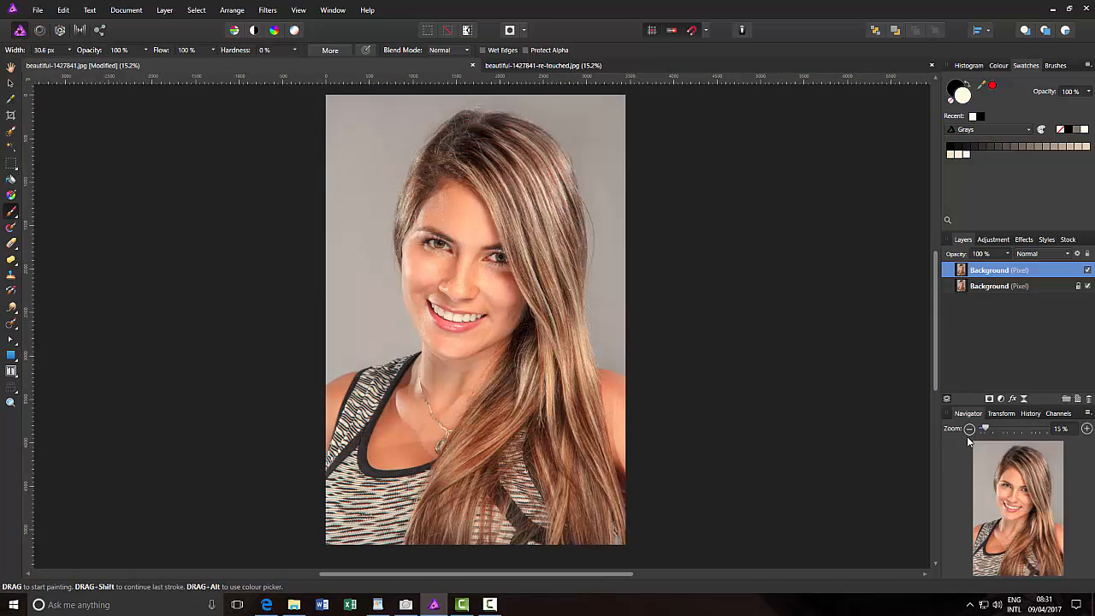
pyautogui.click(1089, 270)
pyautogui.click(1089, 270)
pyautogui.click(1088, 270)
pyautogui.click(1088, 270)
pyautogui.click(1089, 270)
pyautogui.click(1088, 270)
pyautogui.click(1088, 270)
# Add a Levels adjustment with Gamma at about 1.2 and merge it into the retouched layer
pyautogui.click(991, 240)
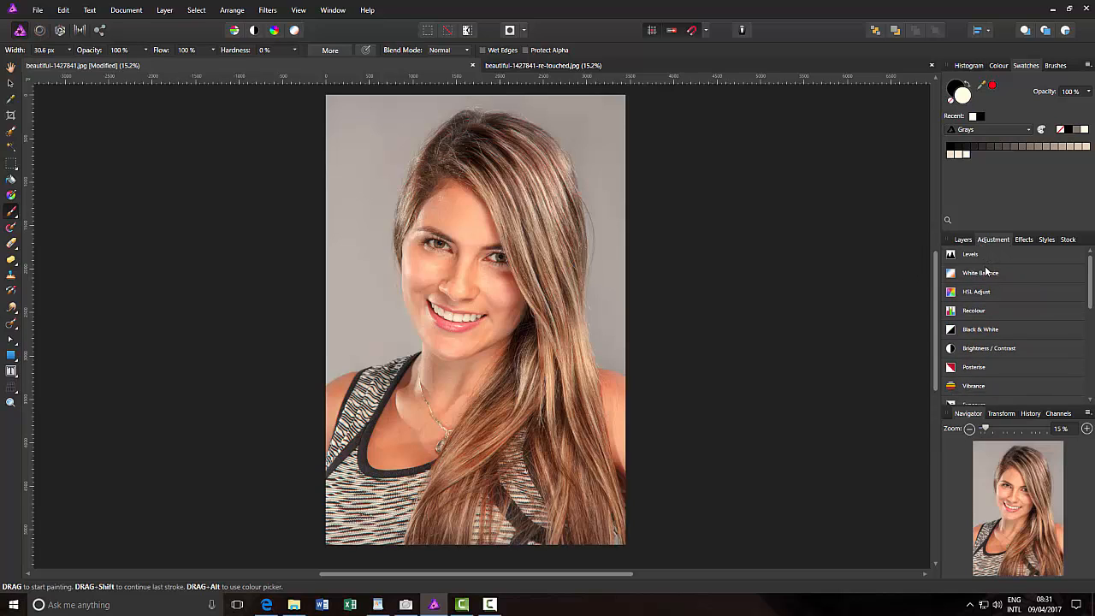
pyautogui.click(988, 255)
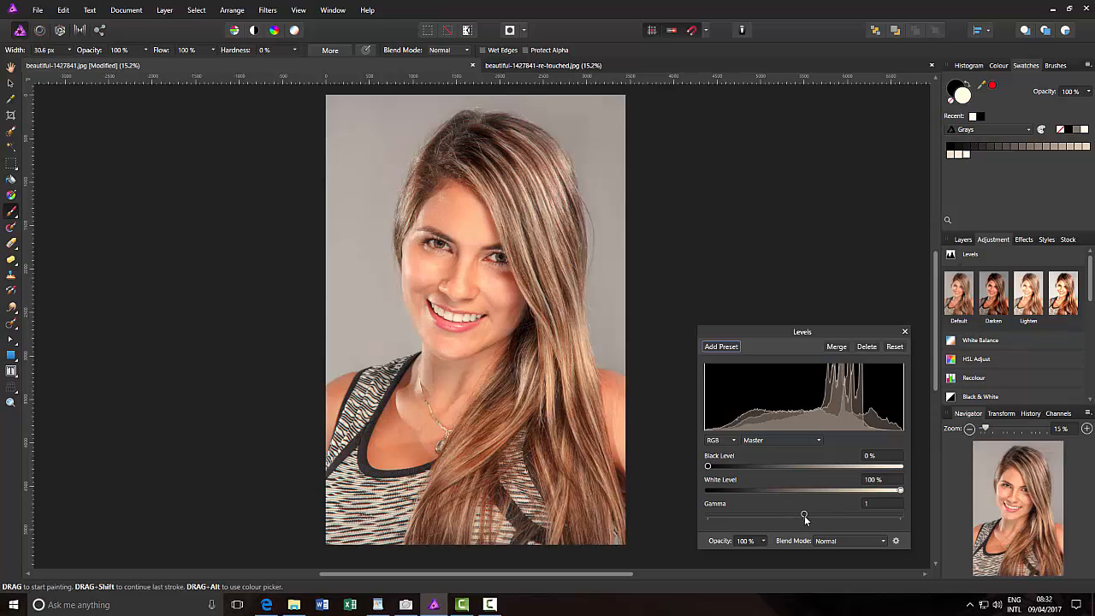
pyautogui.moveTo(805, 514); pyautogui.dragTo(826, 522)
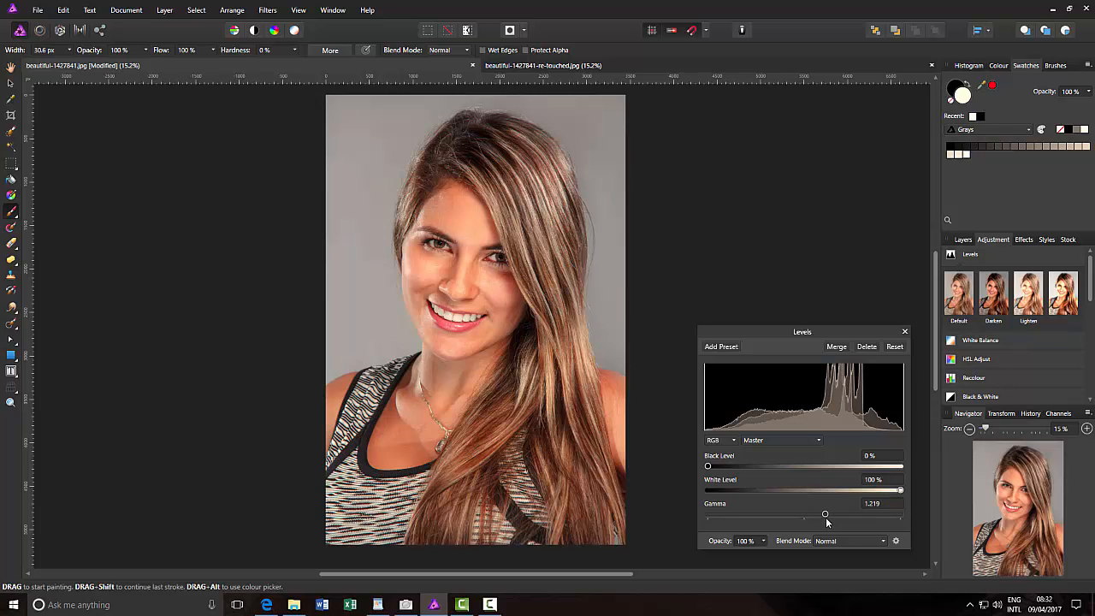
pyautogui.moveTo(826, 521); pyautogui.dragTo(823, 522)
pyautogui.click(841, 349)
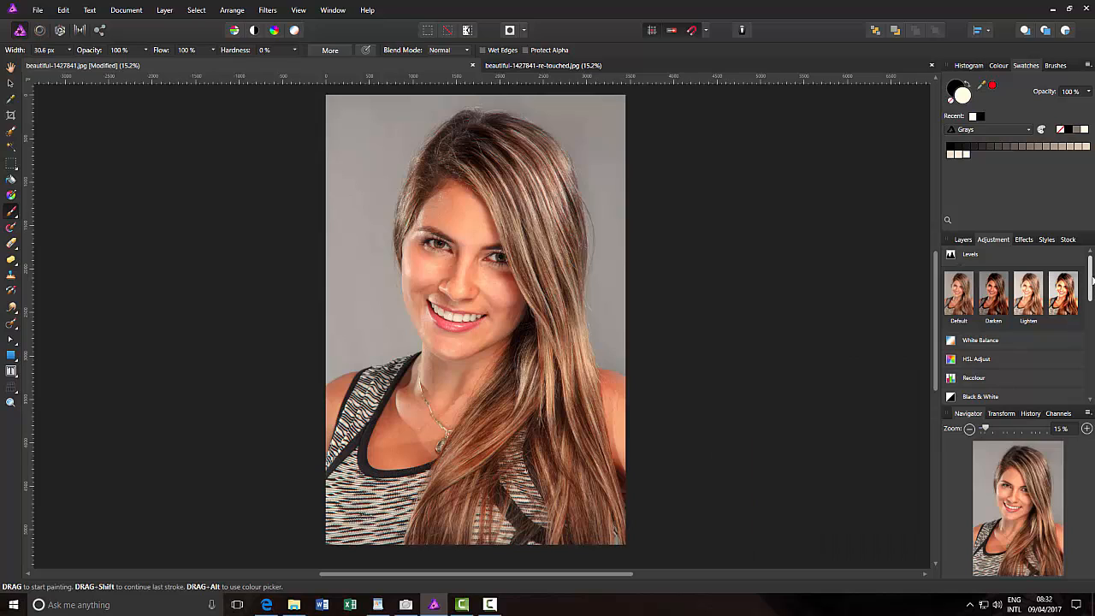
# Add a Vibrance adjustment at 50% and merge it into the retouched layer
pyautogui.scroll(-3, 1092, 283)
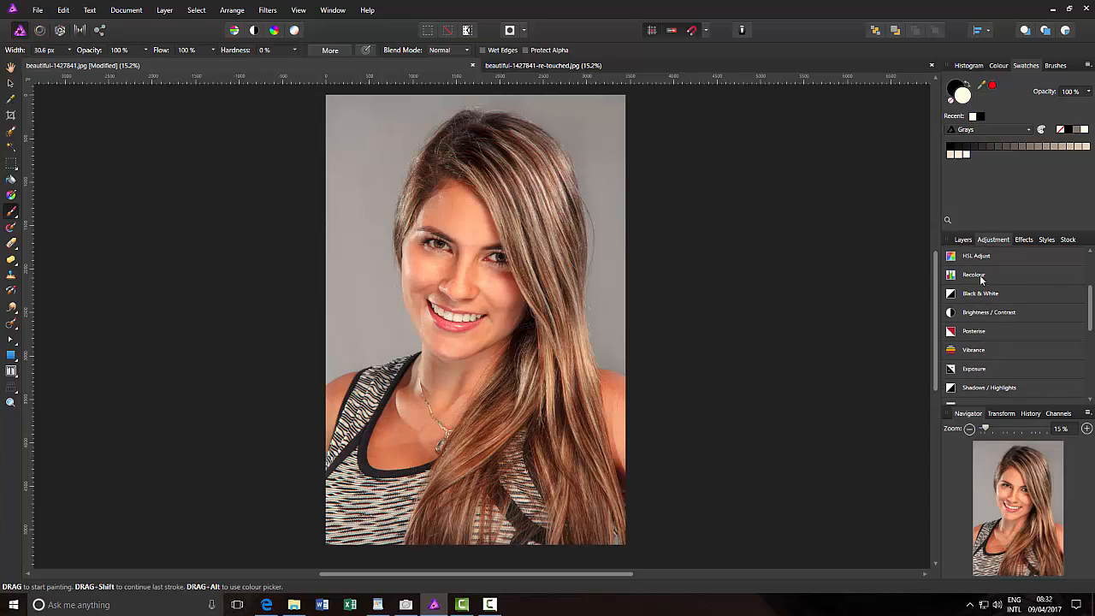
pyautogui.click(982, 353)
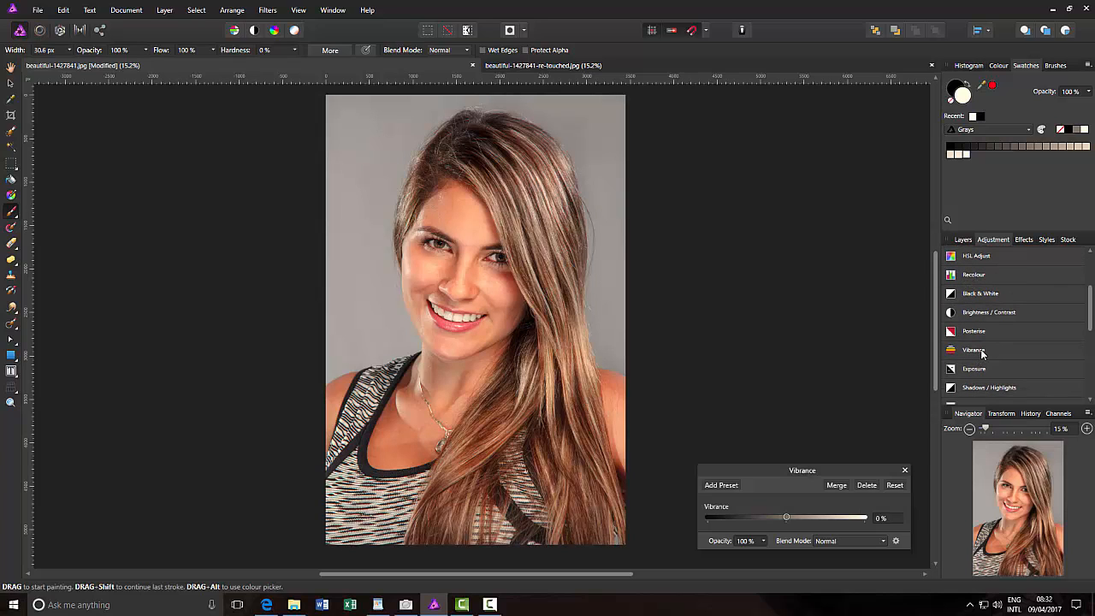
pyautogui.moveTo(787, 517); pyautogui.dragTo(826, 522)
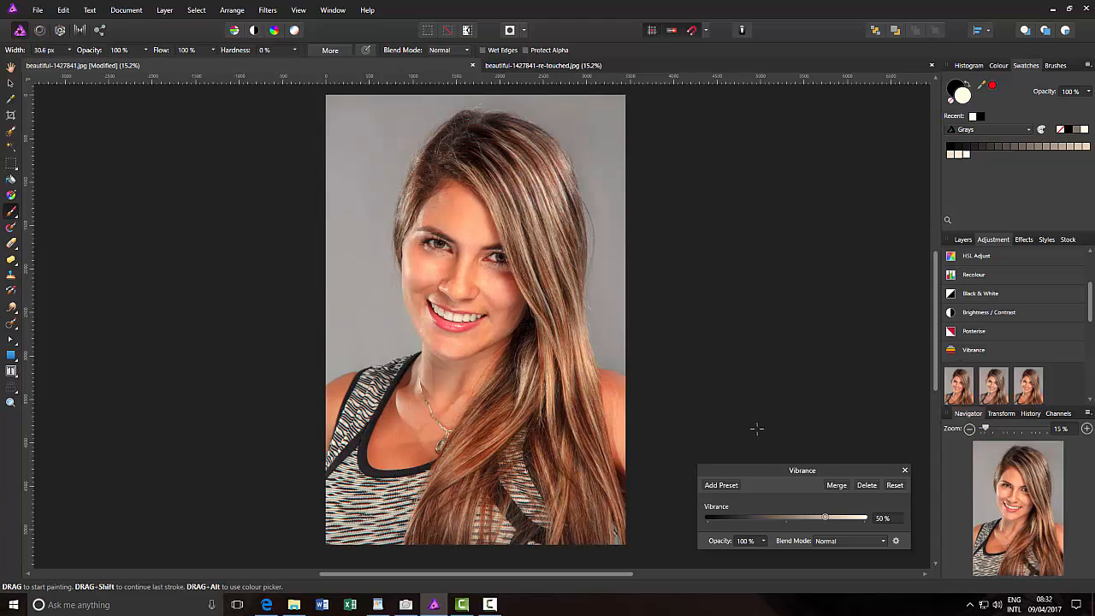
pyautogui.click(837, 485)
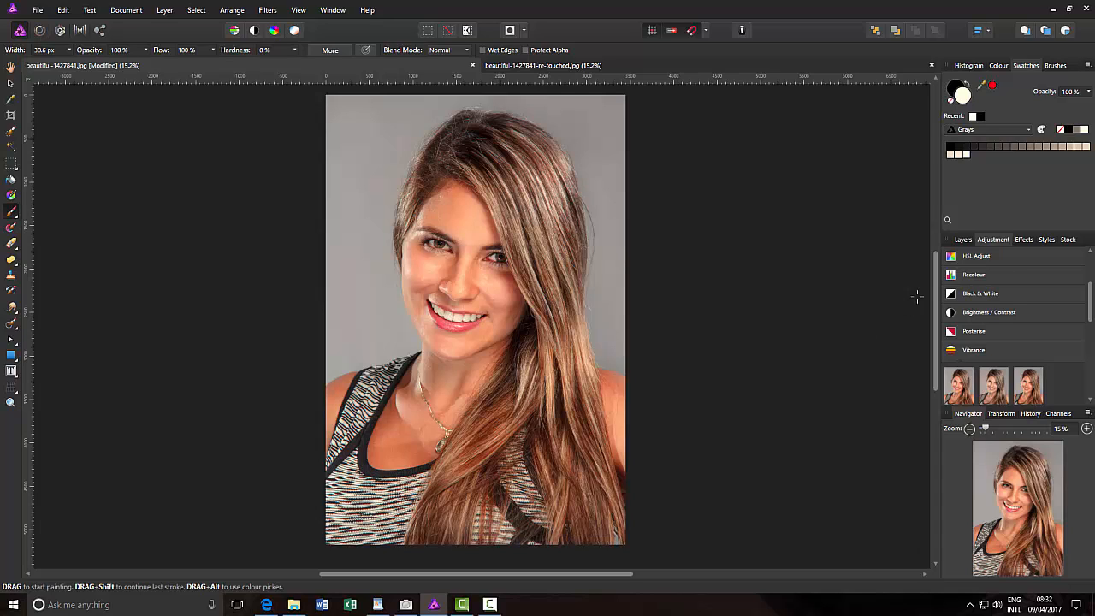
# Toggle the retouched layer's visibility to compare the new tone and colour with the original portrait
pyautogui.click(963, 240)
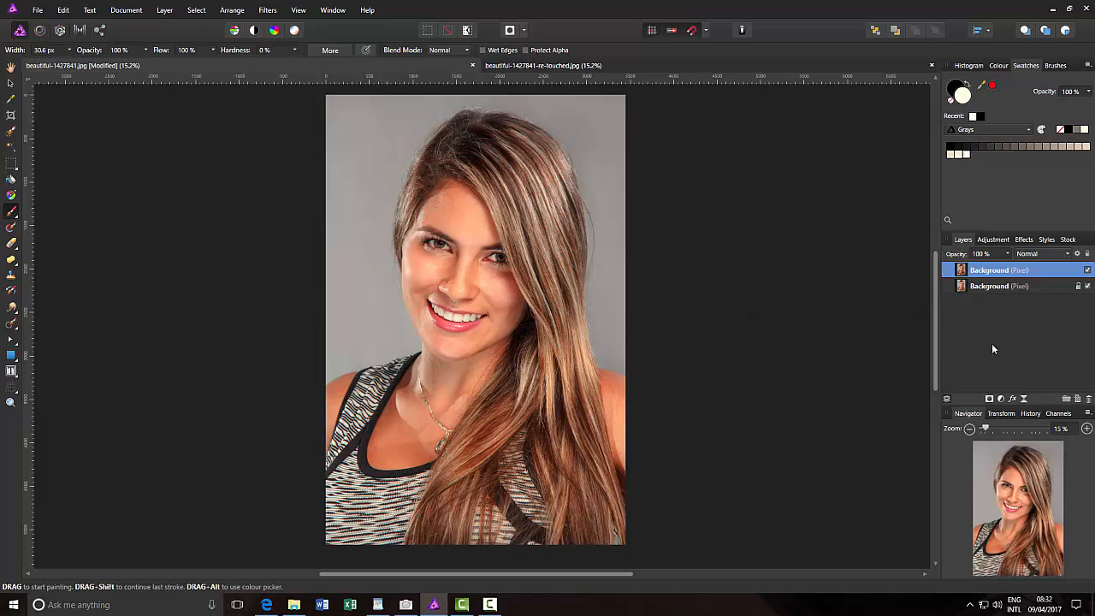
pyautogui.click(1088, 270)
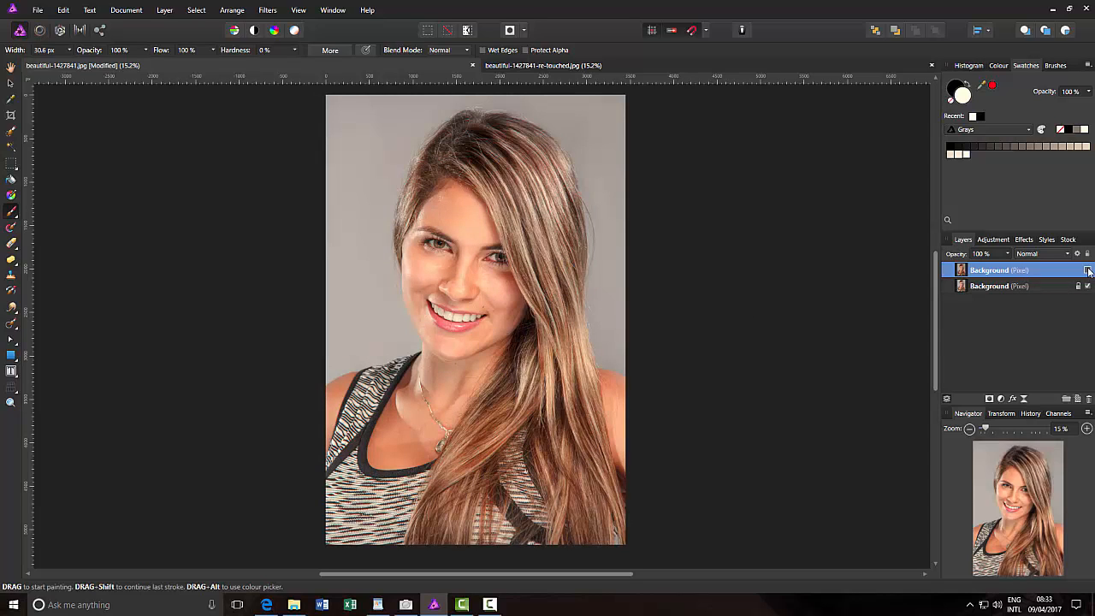
pyautogui.click(1087, 270)
pyautogui.click(1087, 270)
pyautogui.click(1087, 270)
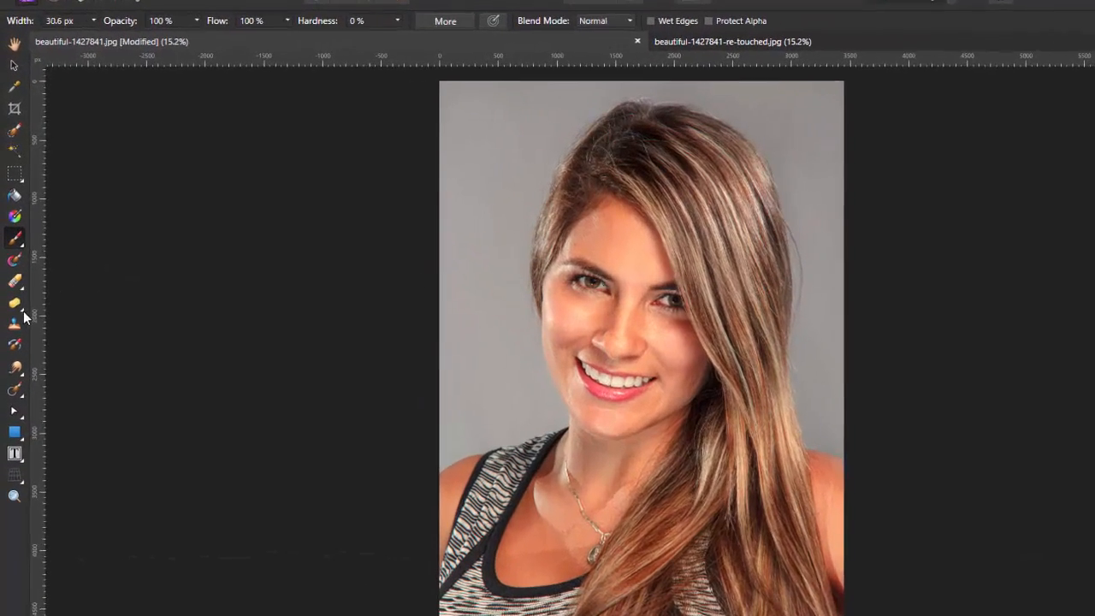
# Take the Sponge Brush Tool for the lips and set its opacity to 49% and its width to 39 px
pyautogui.click(11, 258)
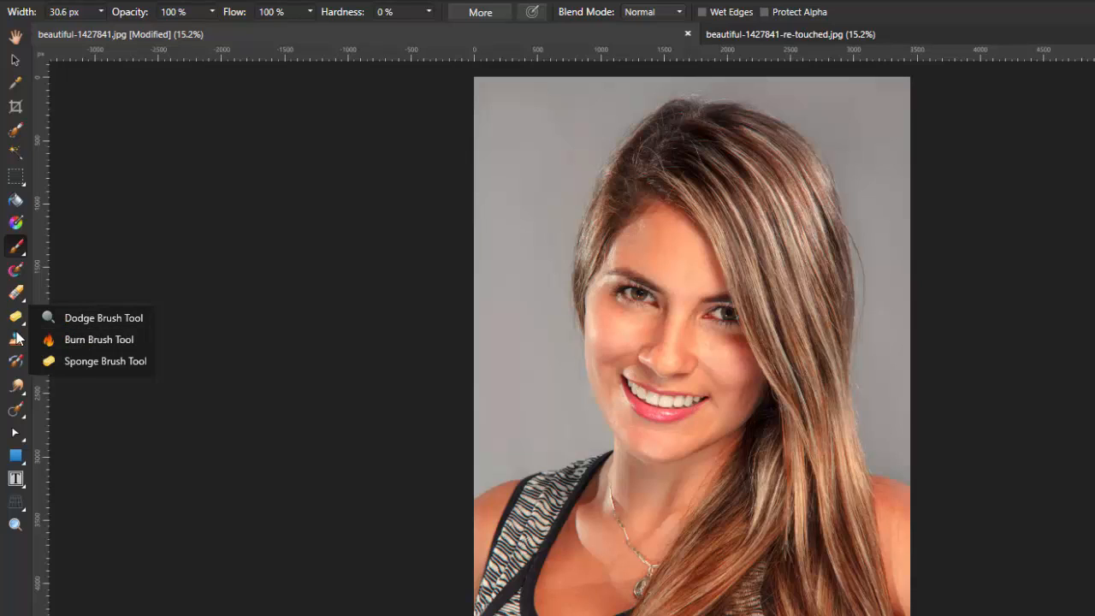
pyautogui.click(115, 362)
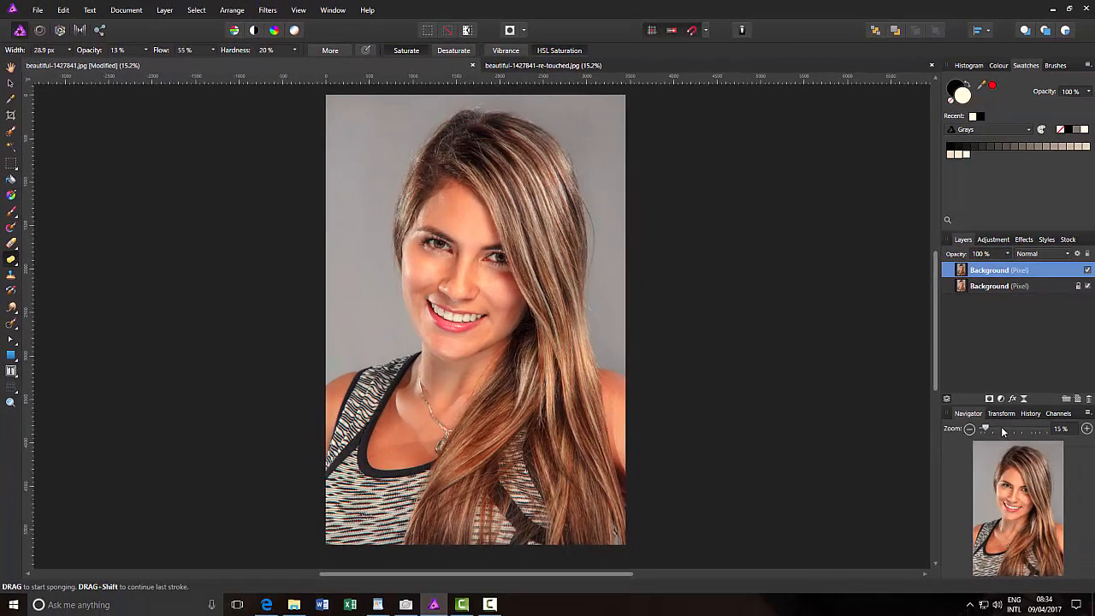
pyautogui.moveTo(988, 432); pyautogui.dragTo(1026, 425)
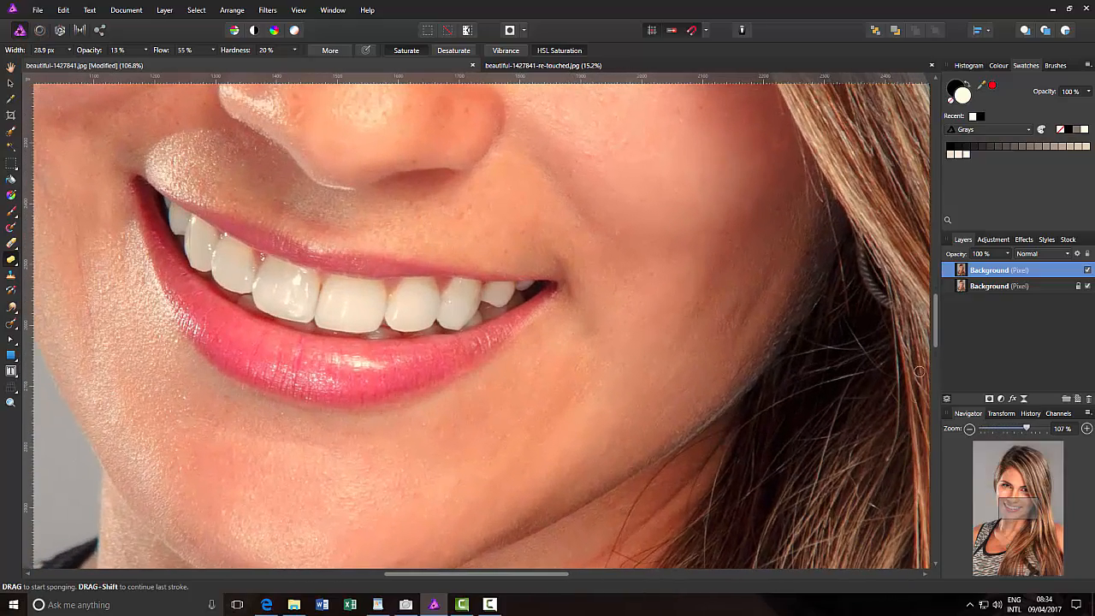
pyautogui.scroll(-3, 823, 470)
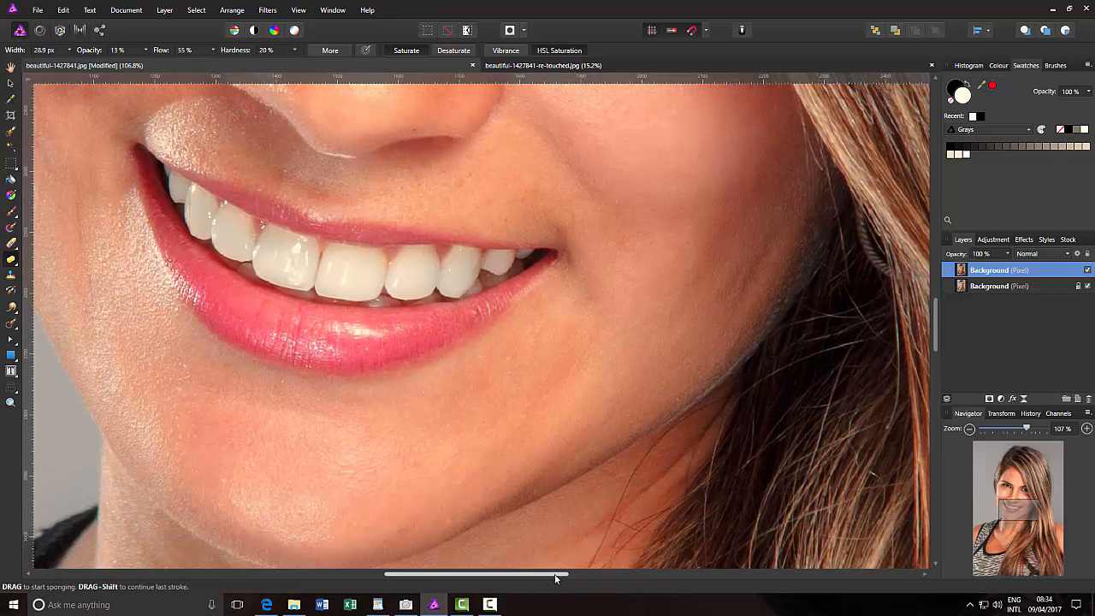
pyautogui.moveTo(549, 574); pyautogui.dragTo(540, 574)
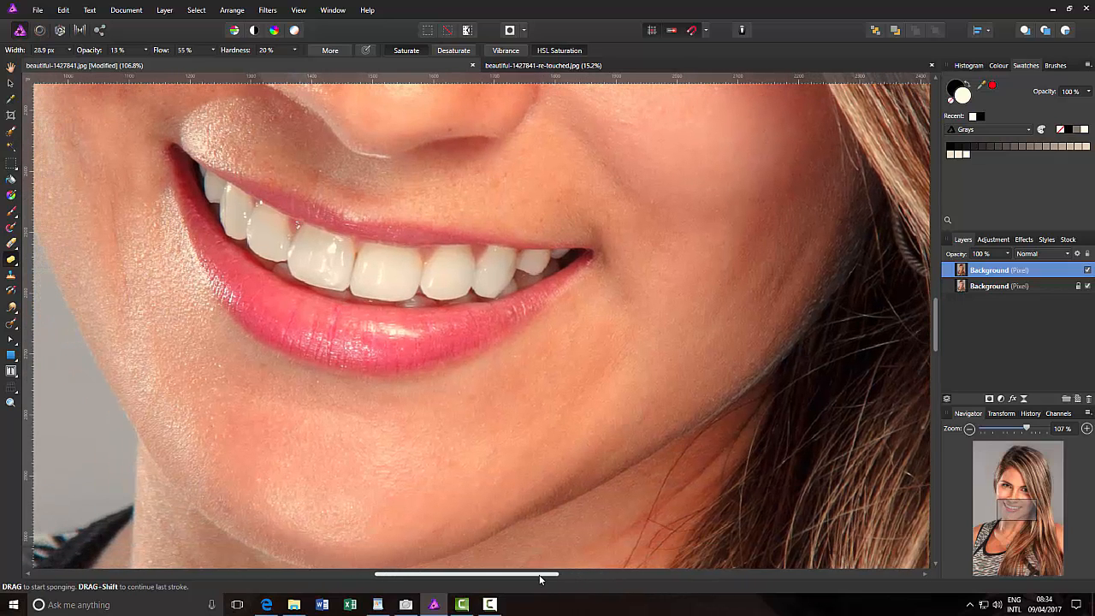
pyautogui.moveTo(936, 332); pyautogui.dragTo(936, 326)
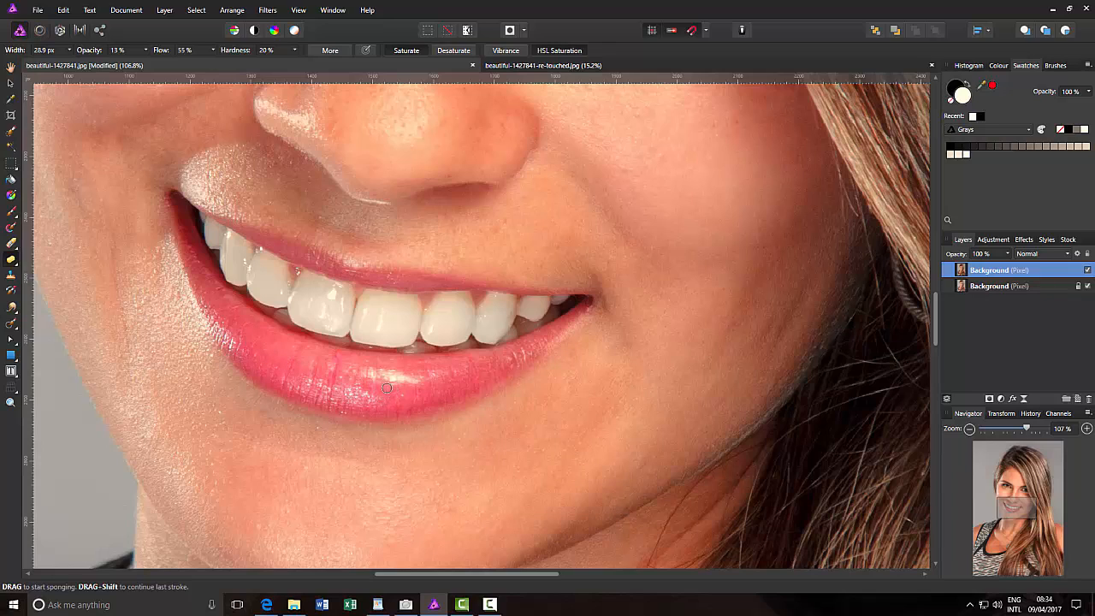
pyautogui.click(144, 52)
pyautogui.moveTo(164, 62); pyautogui.dragTo(171, 64)
pyautogui.click(71, 52)
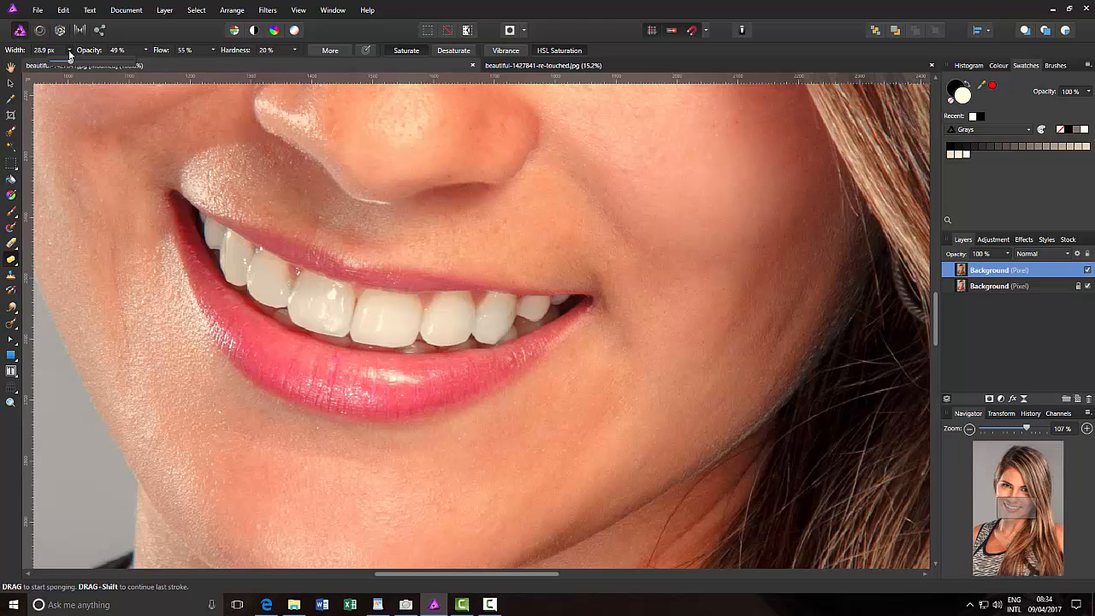
pyautogui.moveTo(74, 65); pyautogui.dragTo(78, 65)
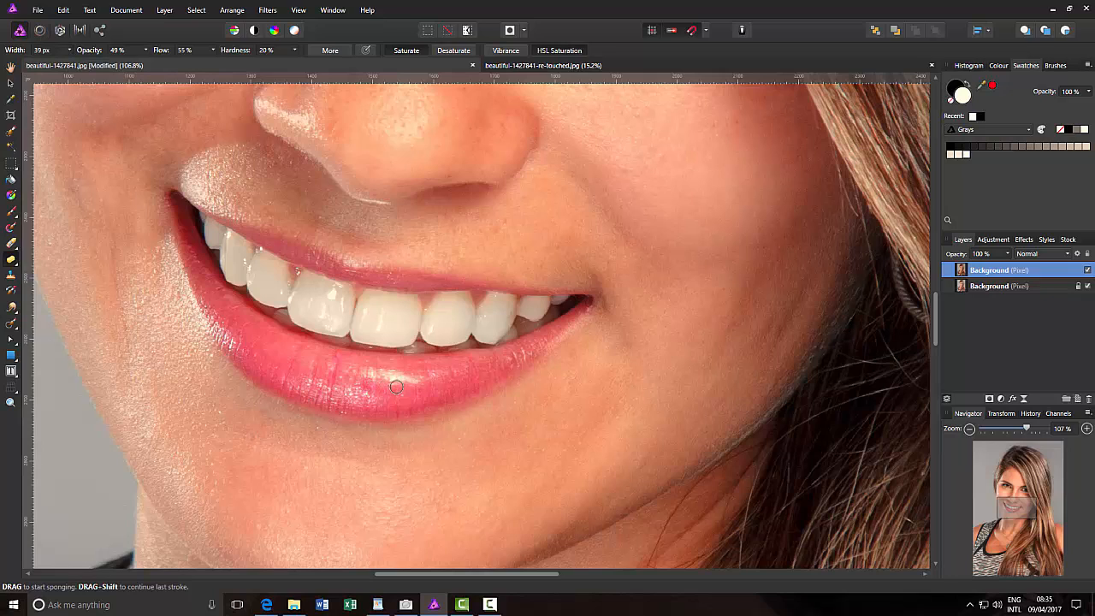
# Enlarge the sponge brush to 59.3 px and boost the colour along the middle of the lower lip
pyautogui.press(']')
pyautogui.press(']')
pyautogui.press(']')
pyautogui.moveTo(375, 386)
pyautogui.mouseDown()
pyautogui.moveTo(294, 370)
pyautogui.moveTo(338, 387)
pyautogui.moveTo(292, 368)
pyautogui.moveTo(351, 388)
pyautogui.moveTo(308, 373)
pyautogui.moveTo(343, 394)
pyautogui.moveTo(417, 386)
pyautogui.moveTo(346, 391)
pyautogui.moveTo(283, 366)
pyautogui.moveTo(234, 327)
pyautogui.moveTo(302, 369)
pyautogui.moveTo(453, 392)
pyautogui.moveTo(404, 384)
pyautogui.moveTo(421, 378)
pyautogui.moveTo(348, 381)
pyautogui.moveTo(320, 339)
pyautogui.moveTo(296, 362)
pyautogui.mouseUp()
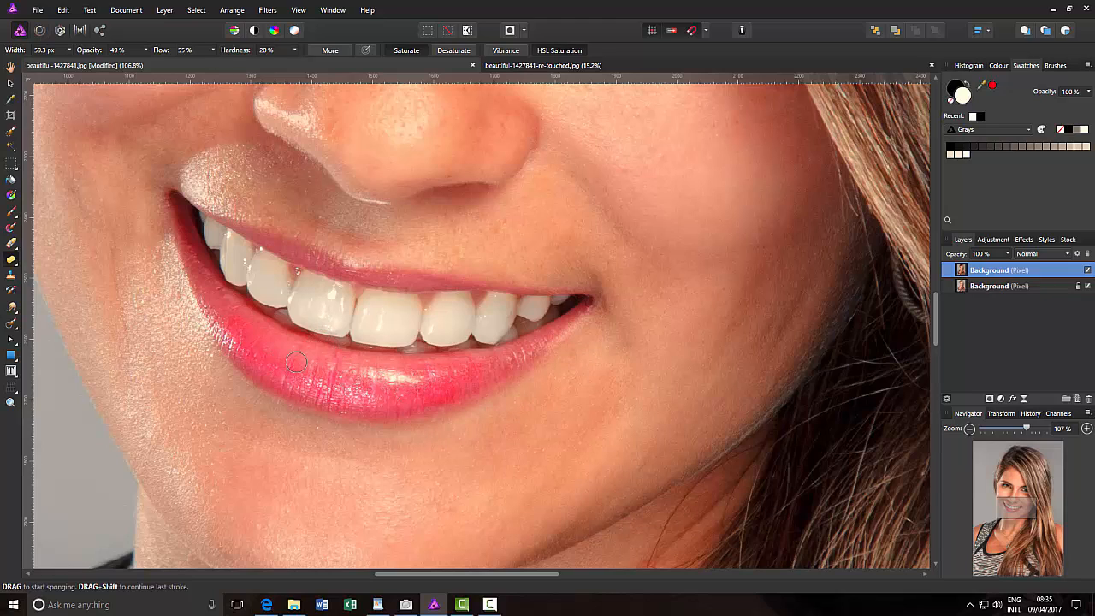
# Raise the sponge brush's opacity to about 79% and intensify the colour across the lower lip
pyautogui.click(146, 51)
pyautogui.moveTo(171, 65); pyautogui.dragTo(174, 66)
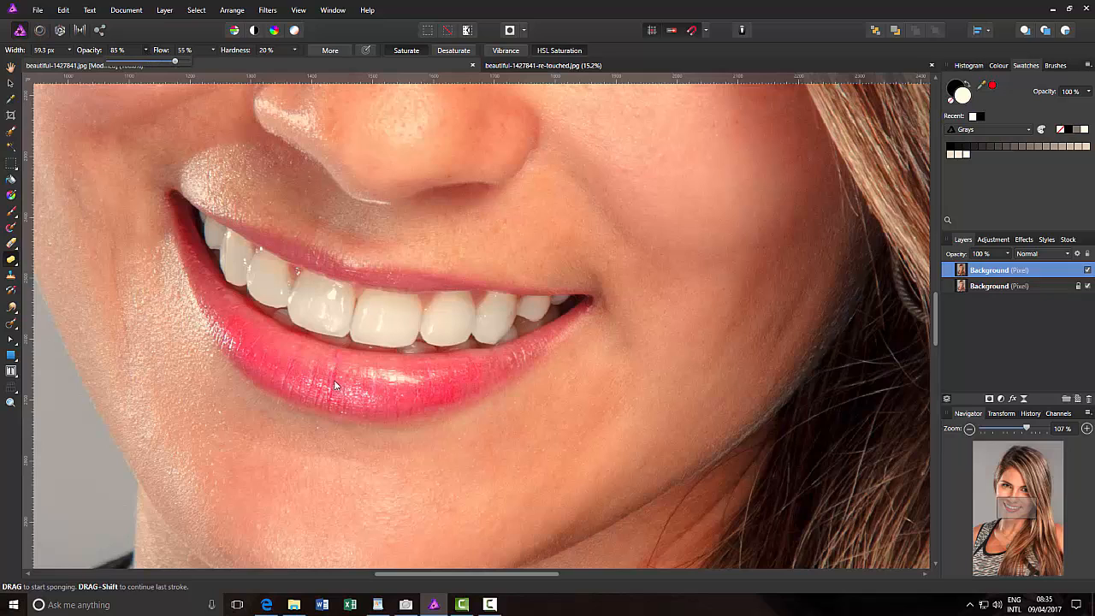
pyautogui.moveTo(334, 385)
pyautogui.mouseDown()
pyautogui.moveTo(289, 364)
pyautogui.moveTo(393, 397)
pyautogui.moveTo(366, 386)
pyautogui.moveTo(426, 394)
pyautogui.moveTo(397, 386)
pyautogui.moveTo(449, 378)
pyautogui.moveTo(316, 379)
pyautogui.moveTo(270, 358)
pyautogui.moveTo(263, 341)
pyautogui.moveTo(286, 354)
pyautogui.moveTo(227, 309)
pyautogui.moveTo(272, 373)
pyautogui.moveTo(301, 386)
pyautogui.moveTo(440, 392)
pyautogui.moveTo(347, 367)
pyautogui.moveTo(453, 384)
pyautogui.moveTo(492, 370)
pyautogui.moveTo(370, 376)
pyautogui.moveTo(286, 357)
pyautogui.moveTo(250, 322)
pyautogui.moveTo(362, 391)
pyautogui.moveTo(313, 366)
pyautogui.moveTo(364, 390)
pyautogui.moveTo(345, 379)
pyautogui.moveTo(470, 379)
pyautogui.moveTo(359, 386)
pyautogui.moveTo(462, 381)
pyautogui.moveTo(262, 363)
pyautogui.moveTo(263, 334)
pyautogui.moveTo(210, 283)
pyautogui.moveTo(191, 231)
pyautogui.moveTo(218, 304)
pyautogui.moveTo(186, 237)
pyautogui.moveTo(203, 291)
pyautogui.mouseUp()
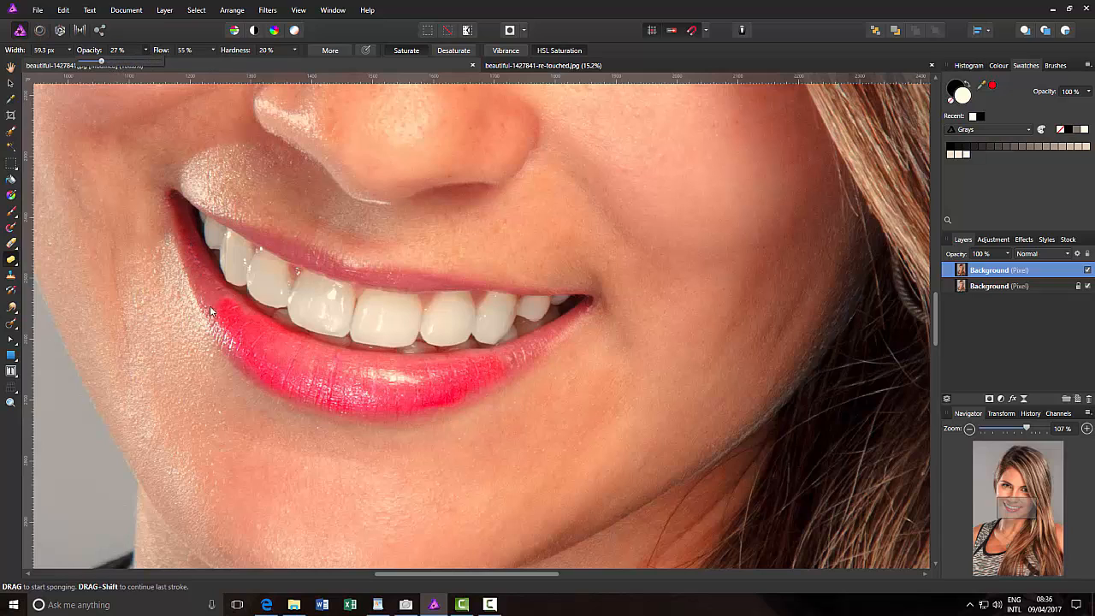
# Saturate the lower lip's ends and the upper lip at 27% opacity, narrowing the sponge brush to 36.4 px
pyautogui.click(234, 331)
pyautogui.moveTo(234, 331)
pyautogui.mouseDown()
pyautogui.moveTo(187, 233)
pyautogui.moveTo(212, 283)
pyautogui.mouseUp()
pyautogui.moveTo(516, 349); pyautogui.dragTo(512, 359)
pyautogui.press('[')
pyautogui.press('[')
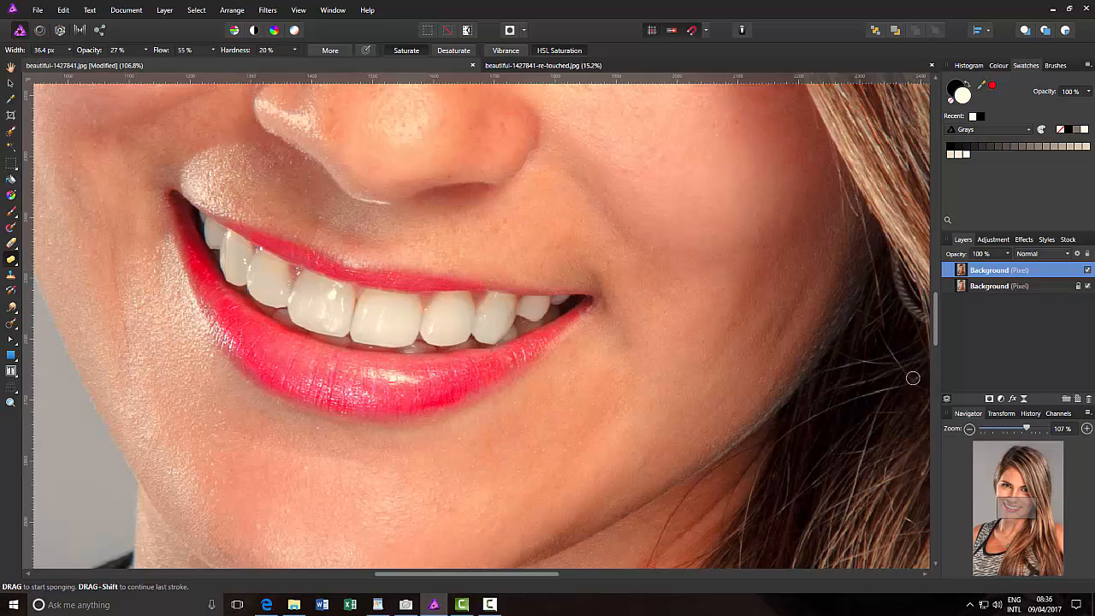
# Compare the recoloured lips with the original, close up and in the whole portrait, by toggling the retouched layer
pyautogui.click(1088, 271)
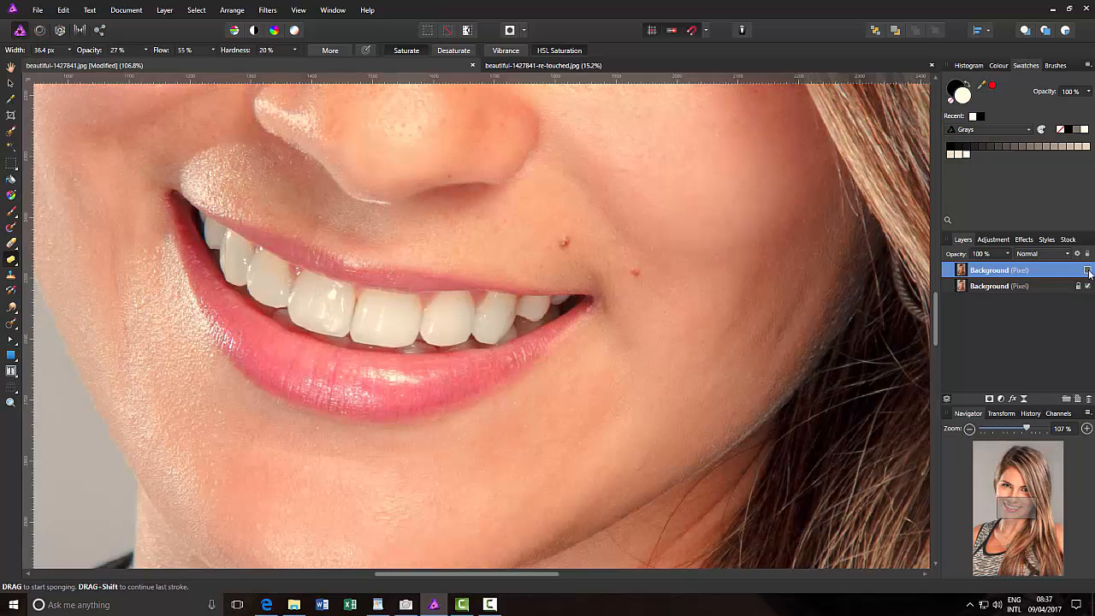
pyautogui.click(1088, 270)
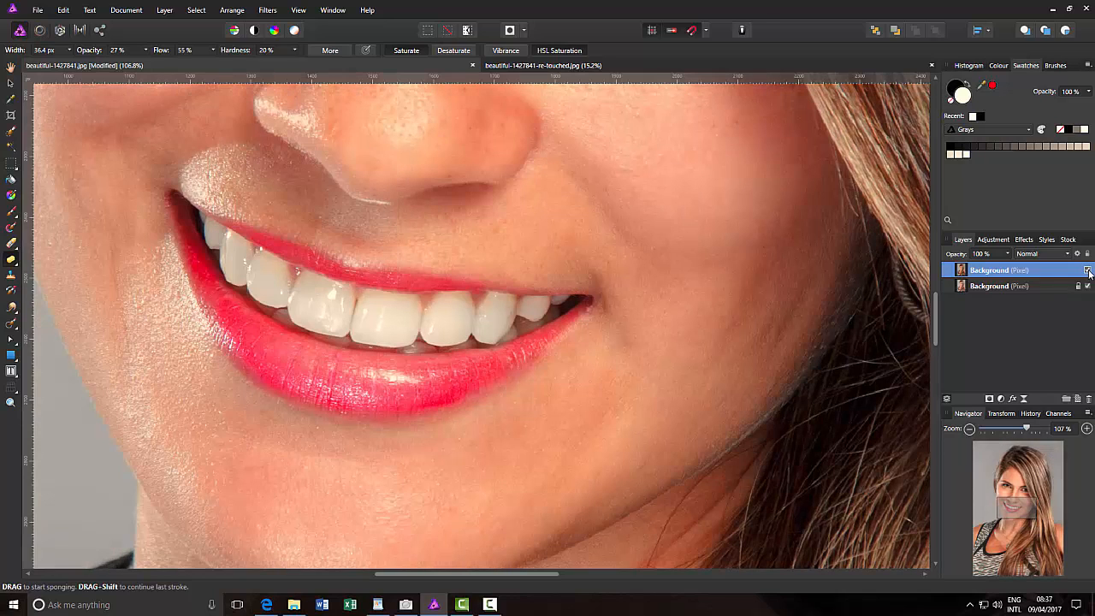
pyautogui.click(1087, 270)
pyautogui.click(1087, 271)
pyautogui.hotkey('ctrl', '0')
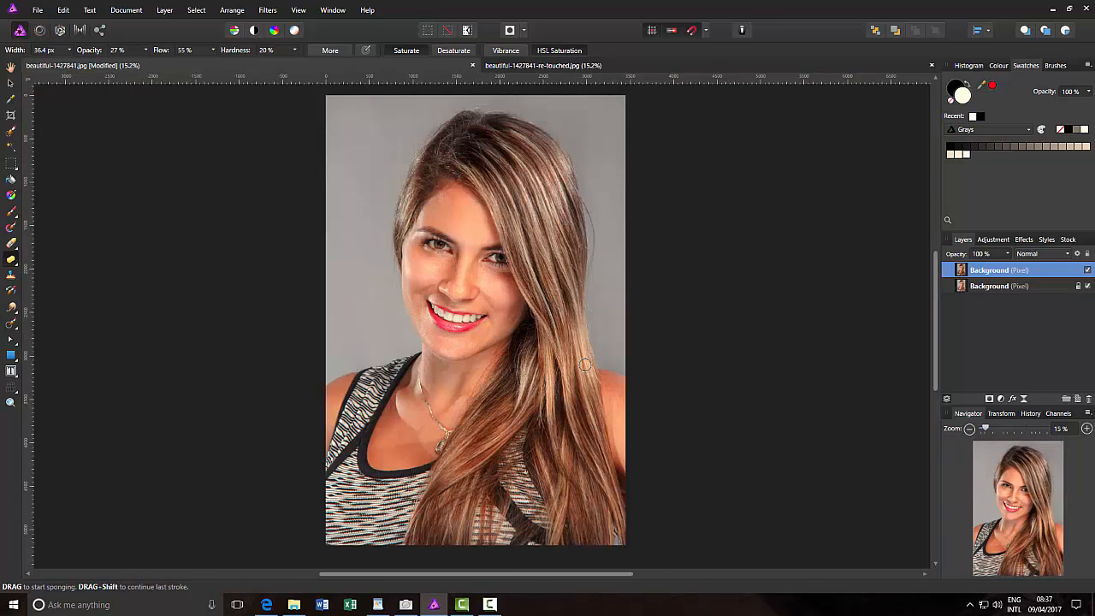
pyautogui.click(1087, 270)
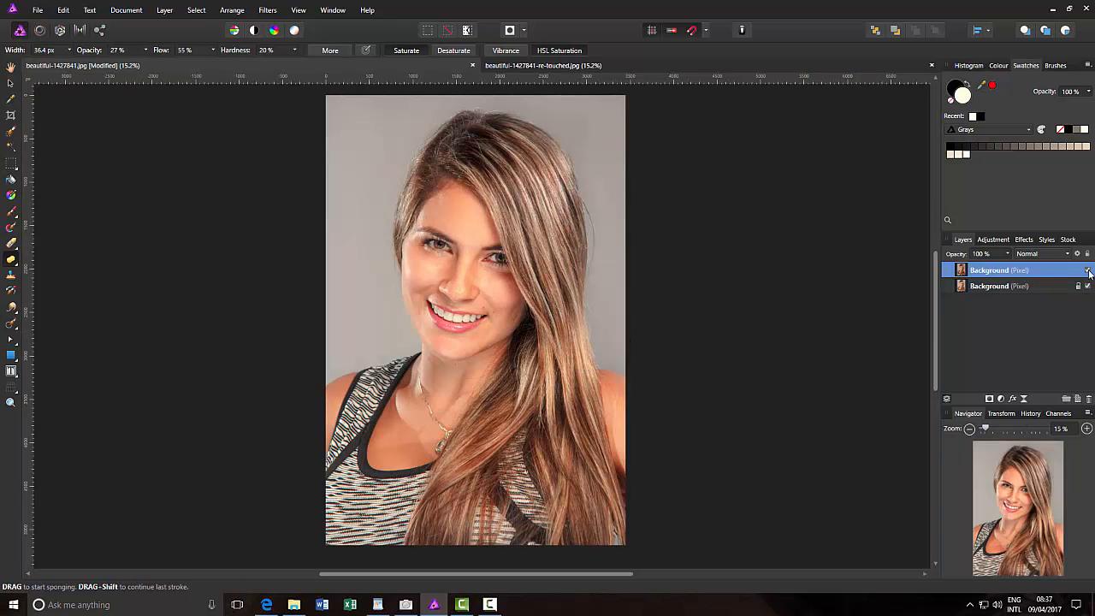
pyautogui.click(1087, 271)
pyautogui.click(1087, 270)
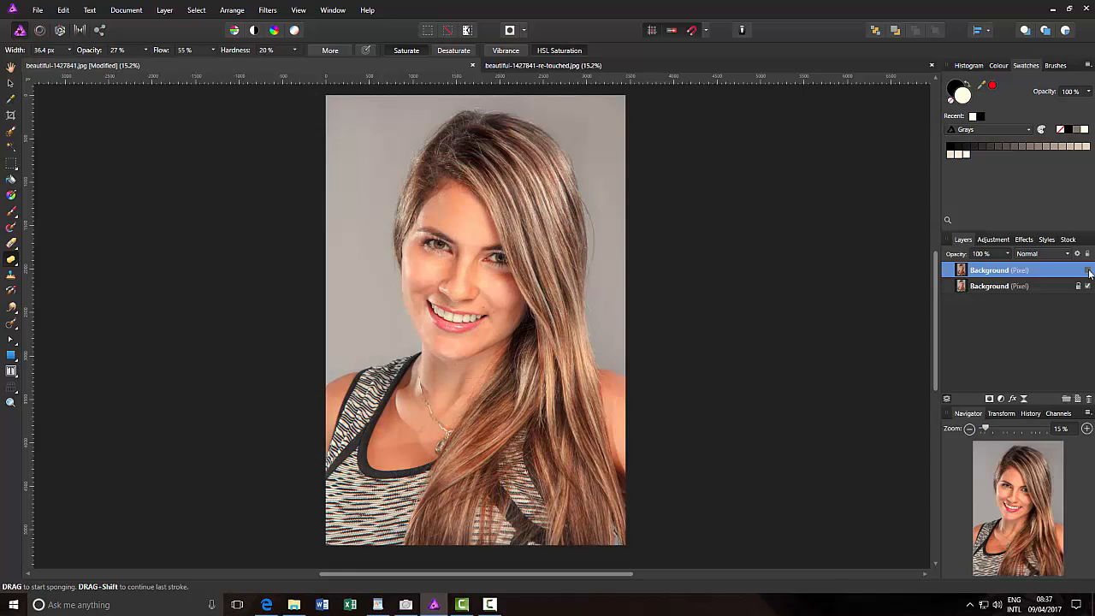
pyautogui.click(1088, 270)
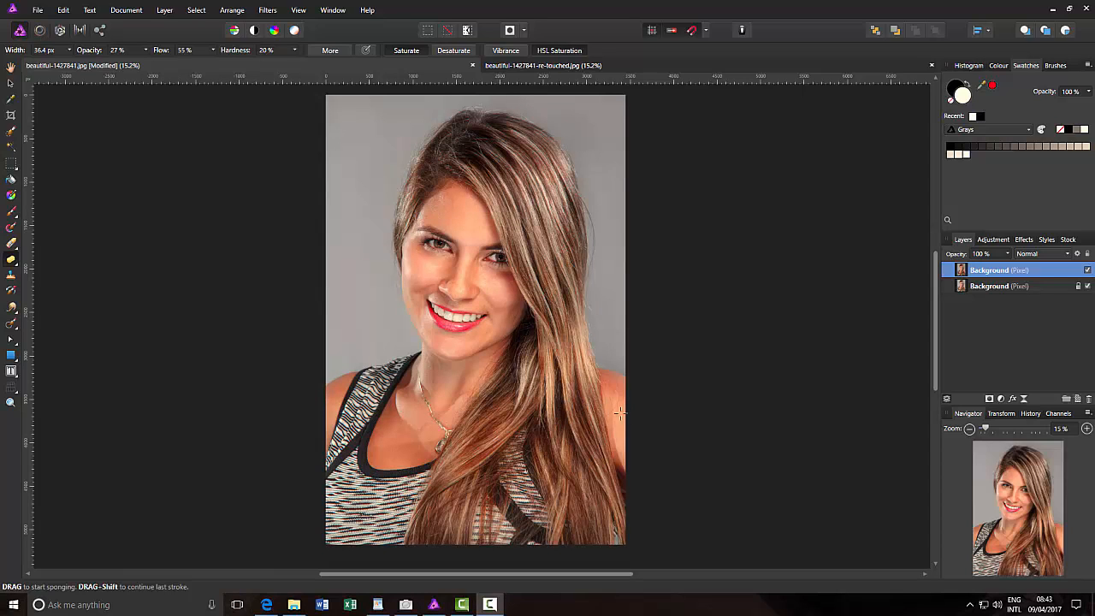
# Duplicate the retouched layer and open the Denoise filter on the copy, with its dialog moved beside the face
pyautogui.rightClick(1022, 272)
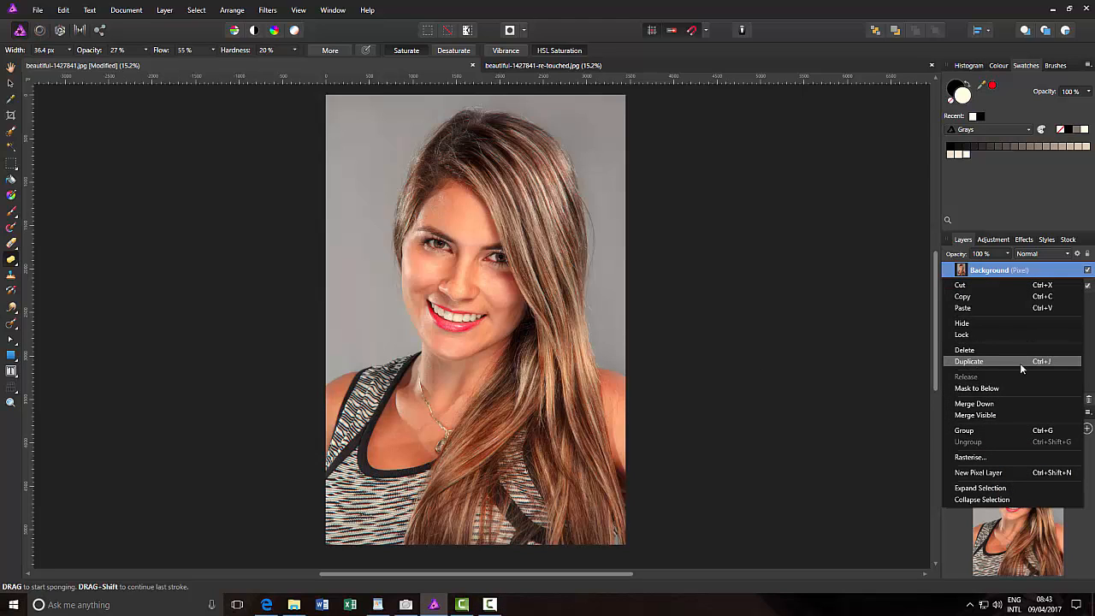
pyautogui.click(973, 363)
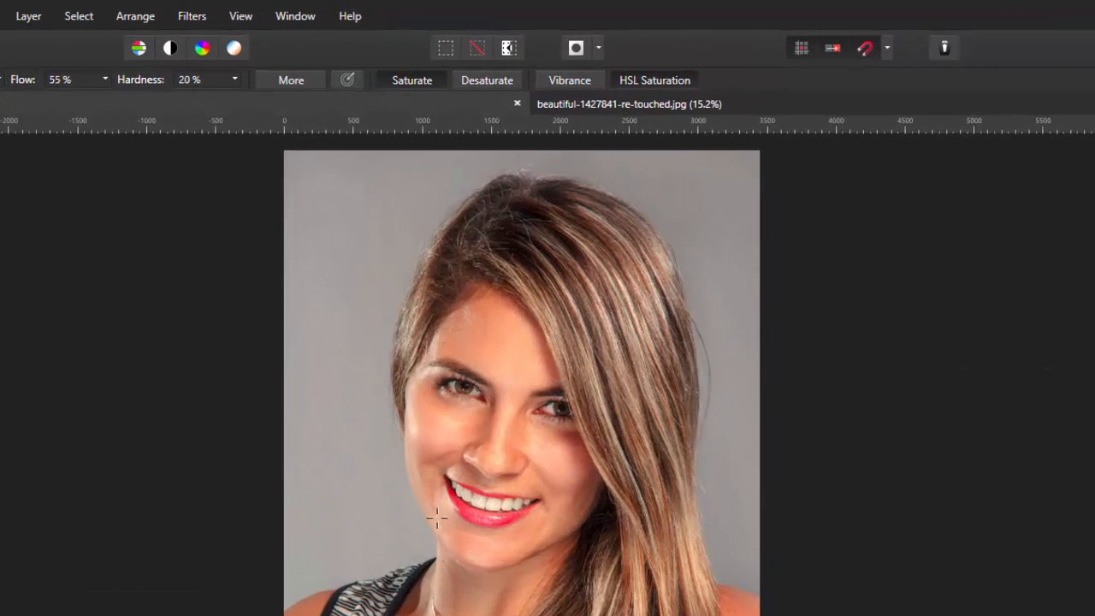
pyautogui.click(195, 17)
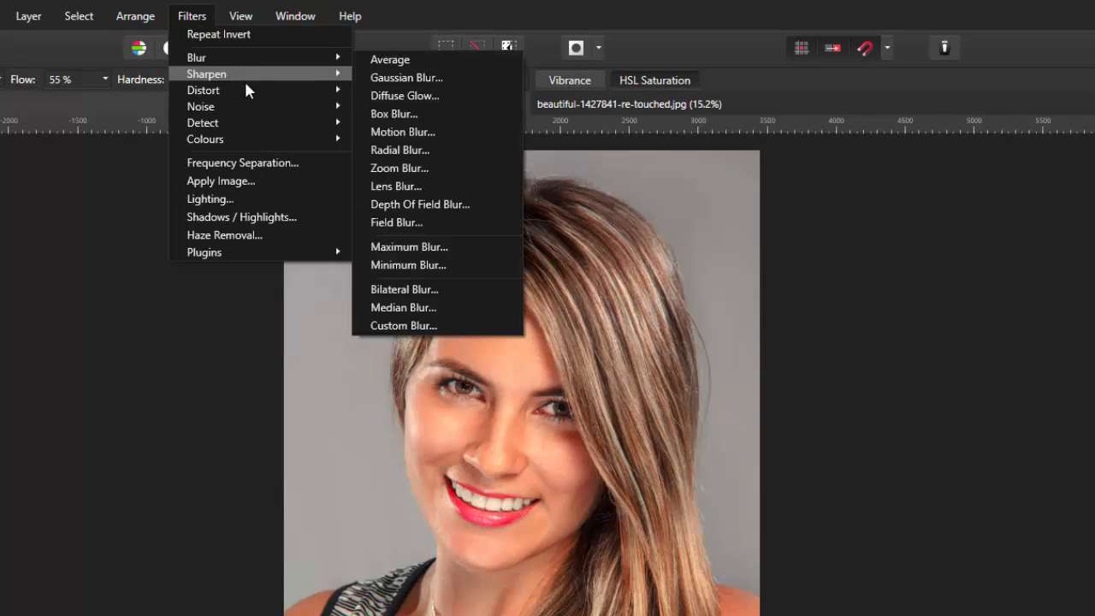
pyautogui.moveTo(272, 109)
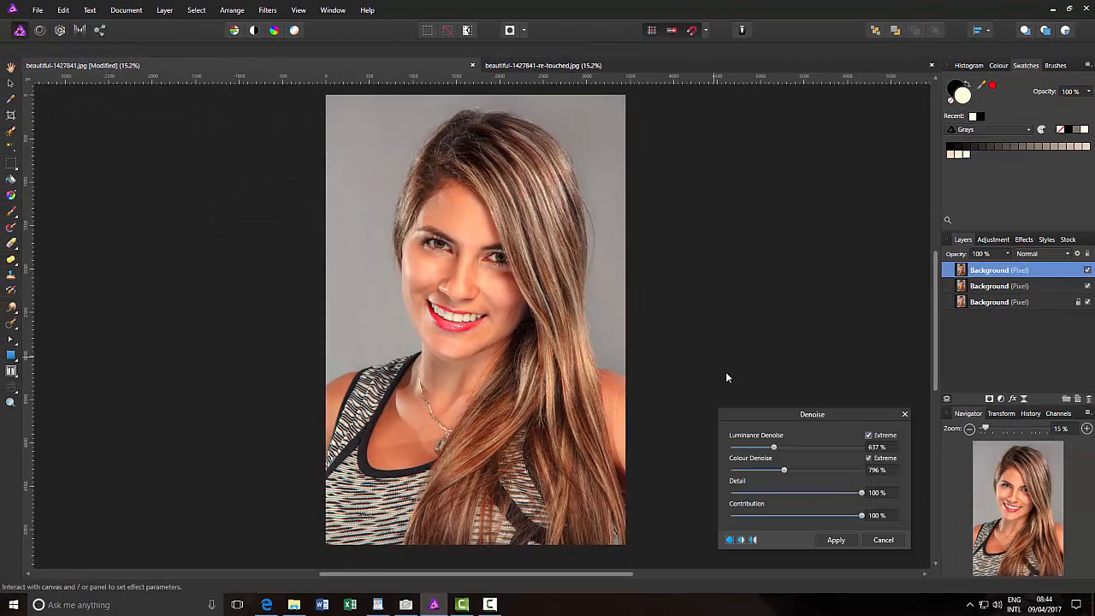
pyautogui.moveTo(769, 415); pyautogui.dragTo(691, 249)
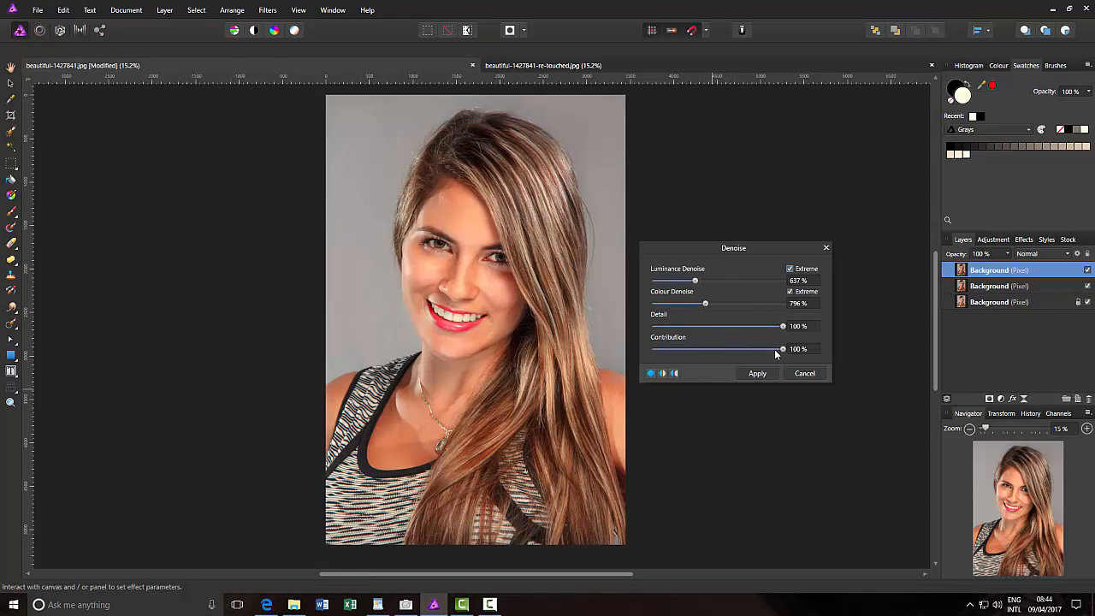
# Reset the Denoise luminance, colour, detail and contribution values to 0%
pyautogui.moveTo(782, 349); pyautogui.dragTo(634, 358)
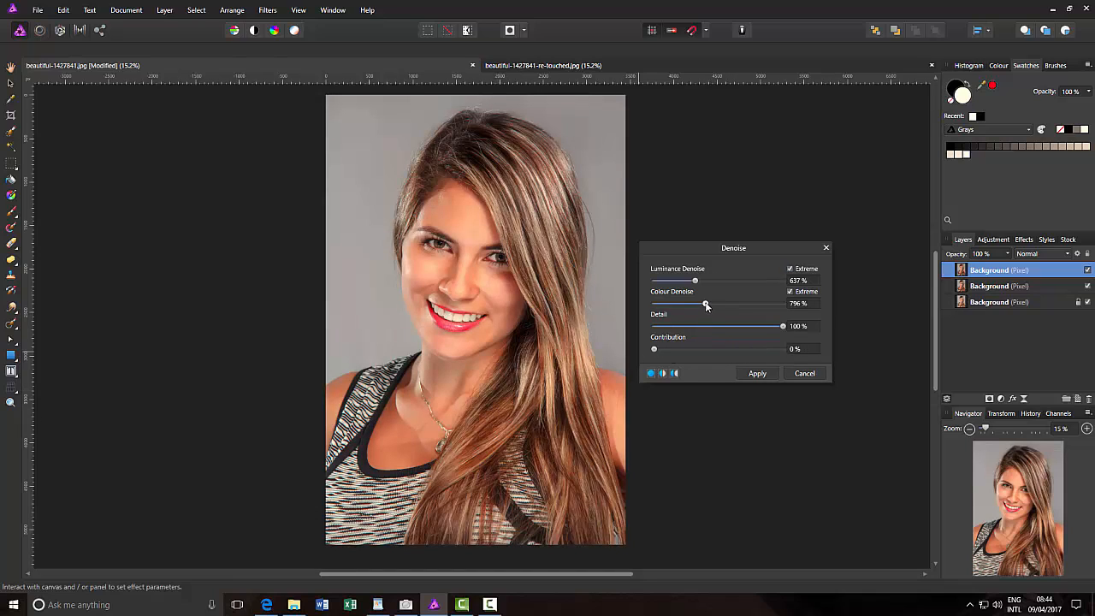
pyautogui.moveTo(783, 328); pyautogui.dragTo(635, 330)
pyautogui.moveTo(705, 304); pyautogui.dragTo(648, 288)
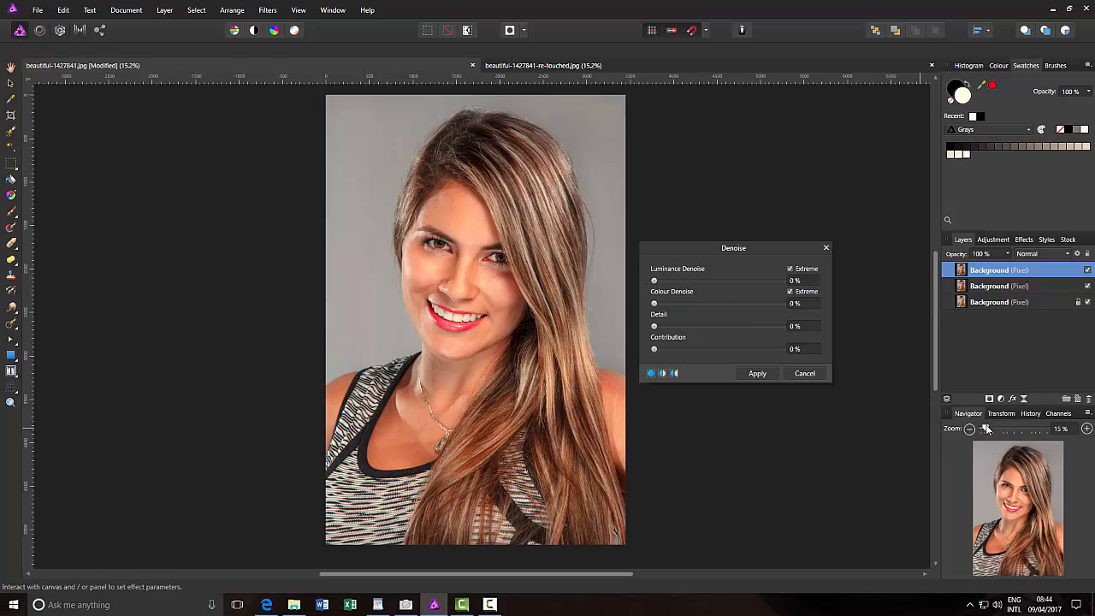
# Frame the face at 50% zoom and show the Denoise preview as a before/after split view
pyautogui.moveTo(986, 430); pyautogui.dragTo(996, 428)
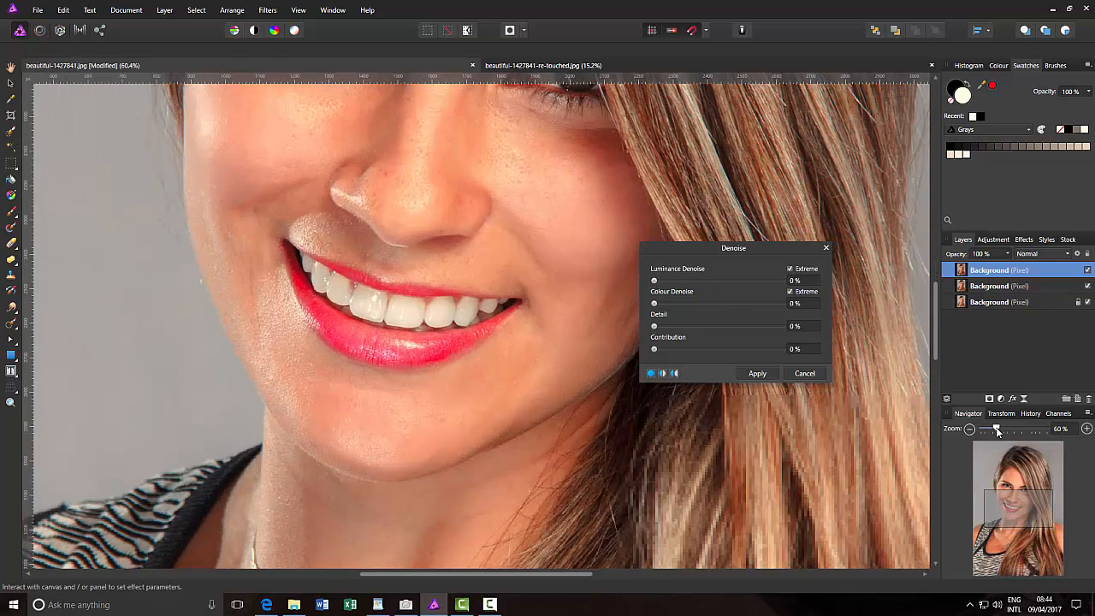
pyautogui.moveTo(936, 321); pyautogui.dragTo(934, 294)
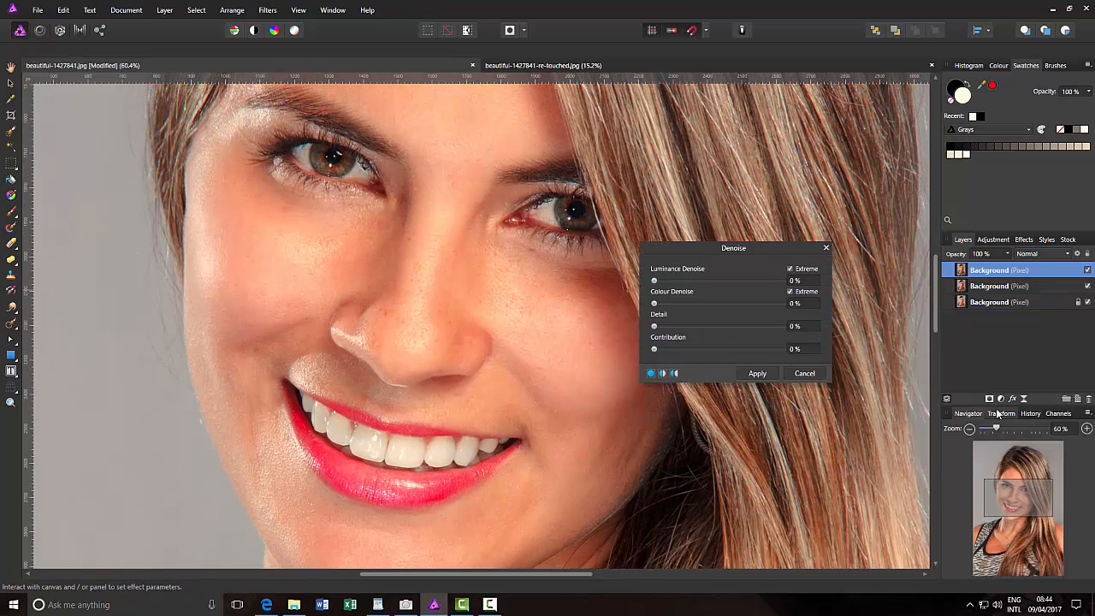
pyautogui.click(968, 429)
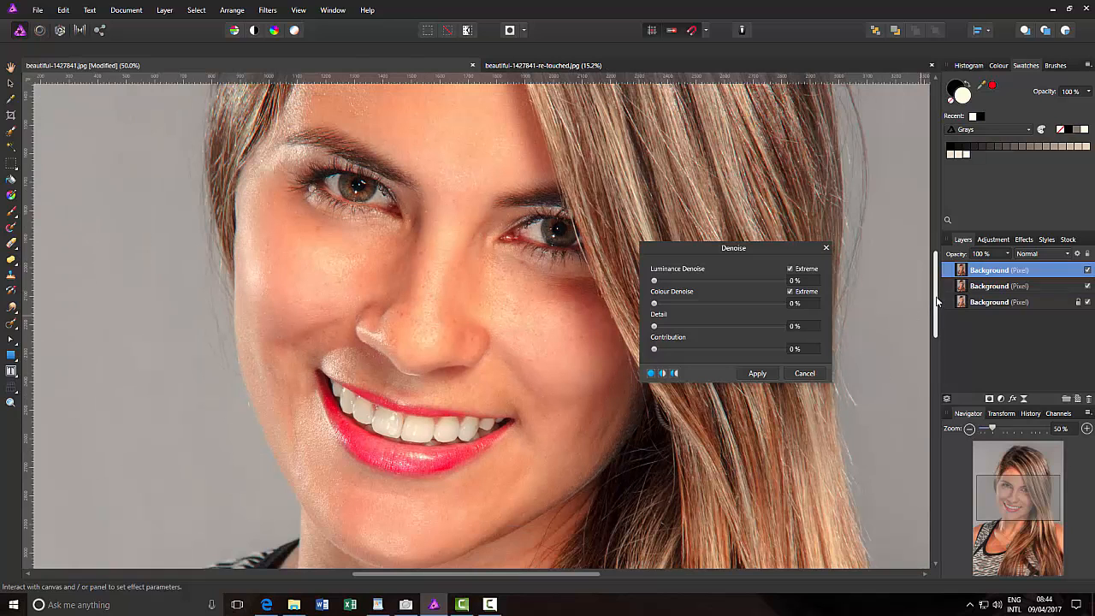
pyautogui.moveTo(938, 304); pyautogui.dragTo(935, 293)
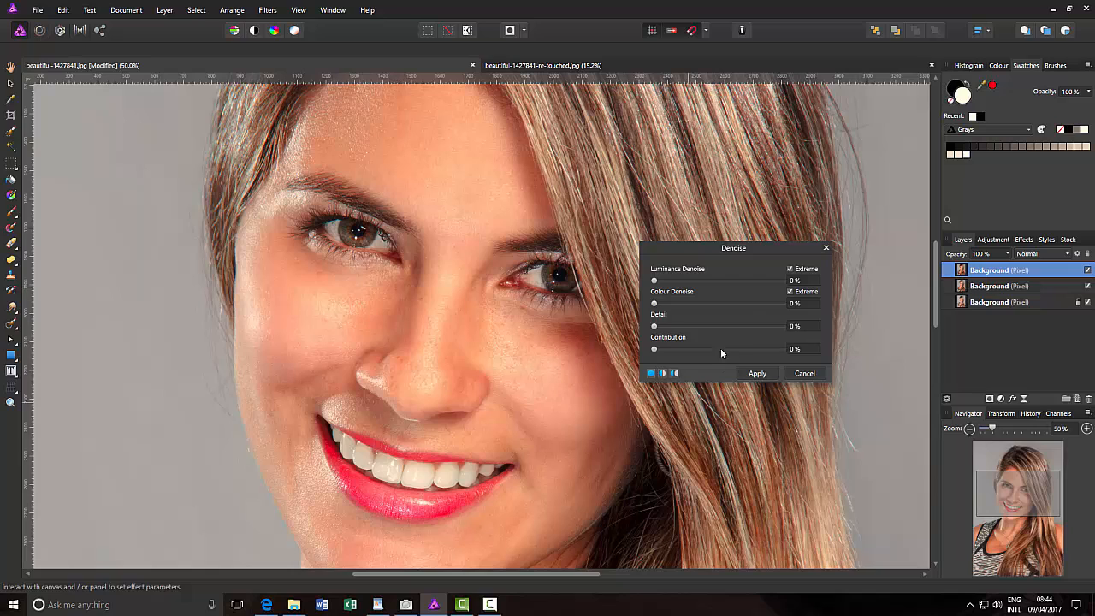
pyautogui.click(662, 373)
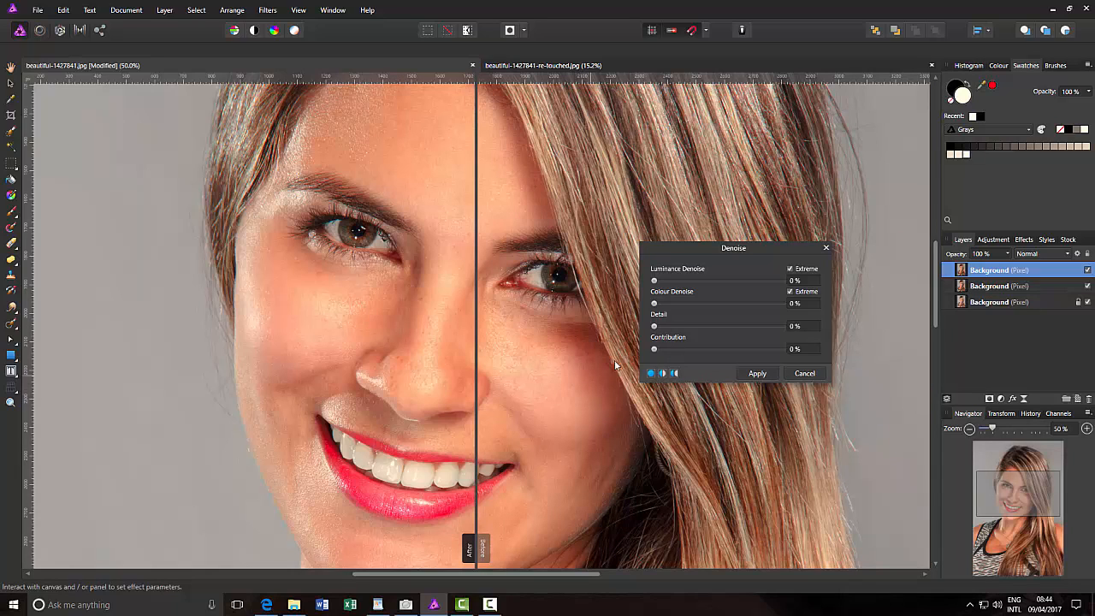
# Try Denoise without Extreme at 50% luminance, 50% colour, 100% detail and 100% contribution, comparing the skin in the split view
pyautogui.click(790, 269)
pyautogui.click(790, 290)
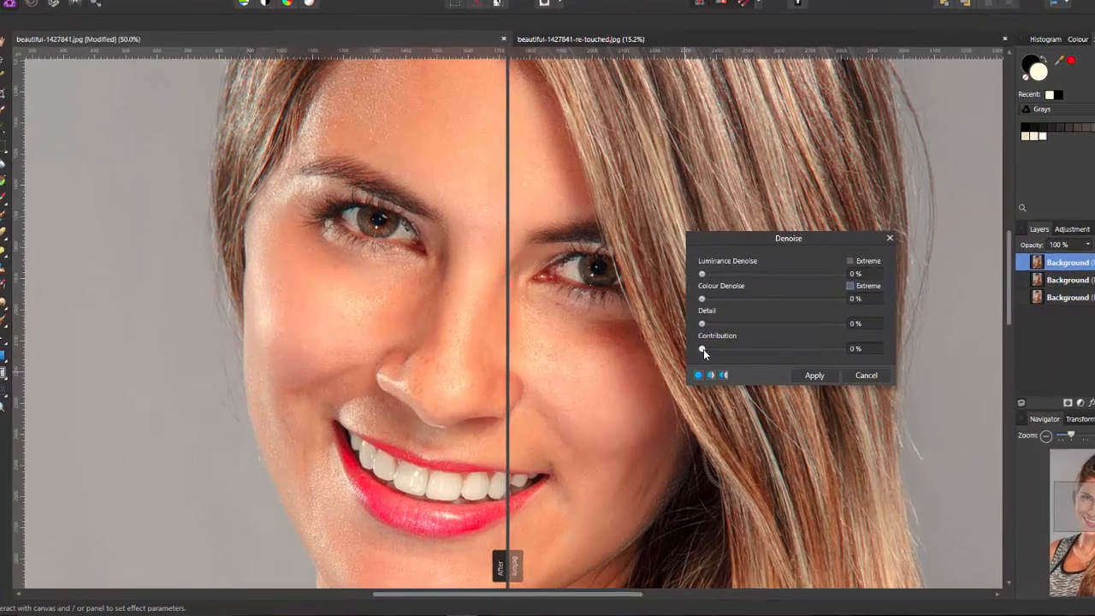
pyautogui.moveTo(654, 349); pyautogui.dragTo(730, 351)
pyautogui.moveTo(855, 348); pyautogui.dragTo(919, 349)
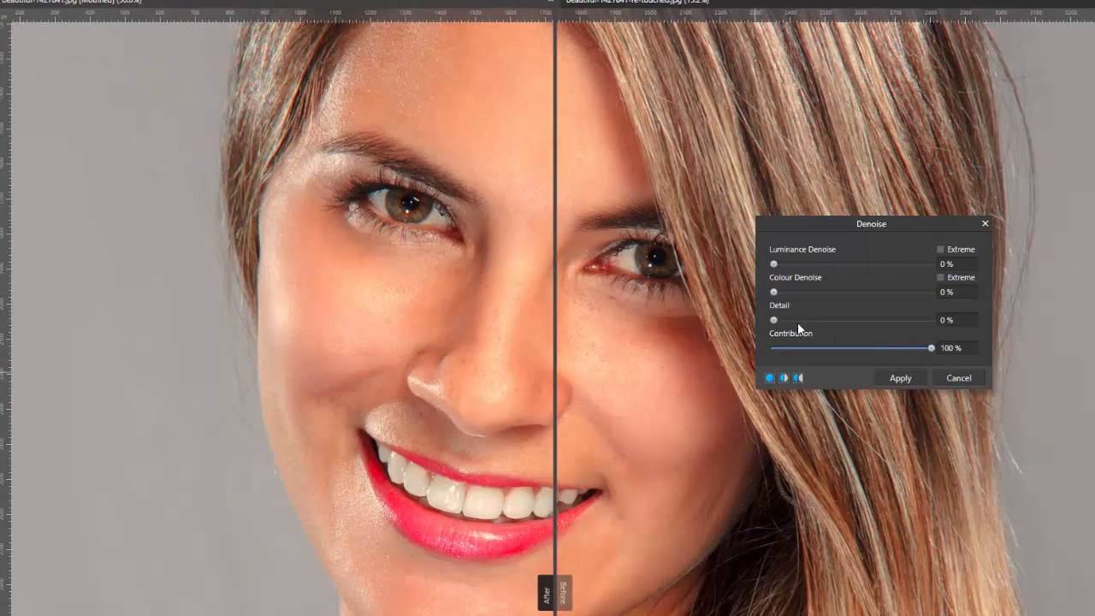
pyautogui.moveTo(763, 320); pyautogui.dragTo(836, 321)
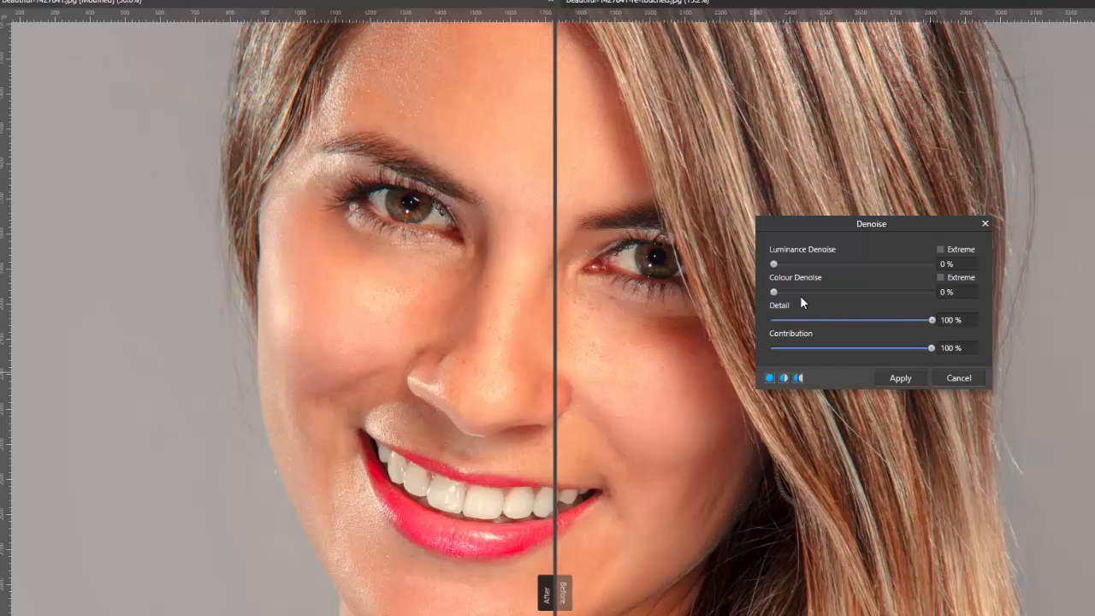
pyautogui.moveTo(774, 293); pyautogui.dragTo(847, 296)
pyautogui.moveTo(776, 266); pyautogui.dragTo(941, 271)
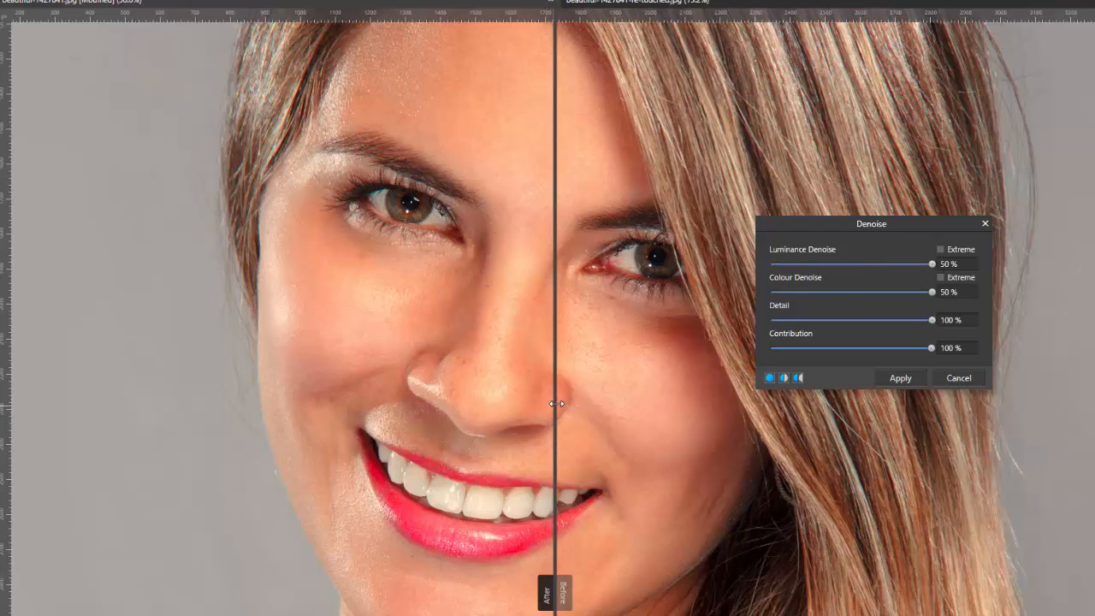
pyautogui.moveTo(556, 403)
pyautogui.mouseDown()
pyautogui.moveTo(256, 412)
pyautogui.moveTo(521, 418)
pyautogui.moveTo(745, 407)
pyautogui.moveTo(319, 398)
pyautogui.moveTo(640, 398)
pyautogui.moveTo(573, 393)
pyautogui.mouseUp()
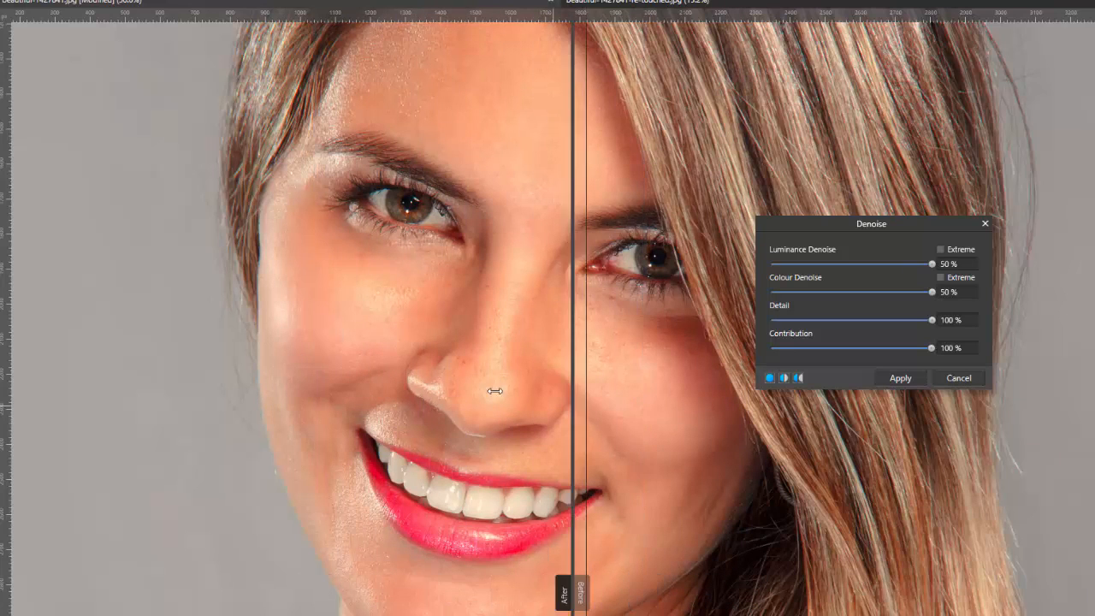
pyautogui.moveTo(494, 391); pyautogui.dragTo(542, 396)
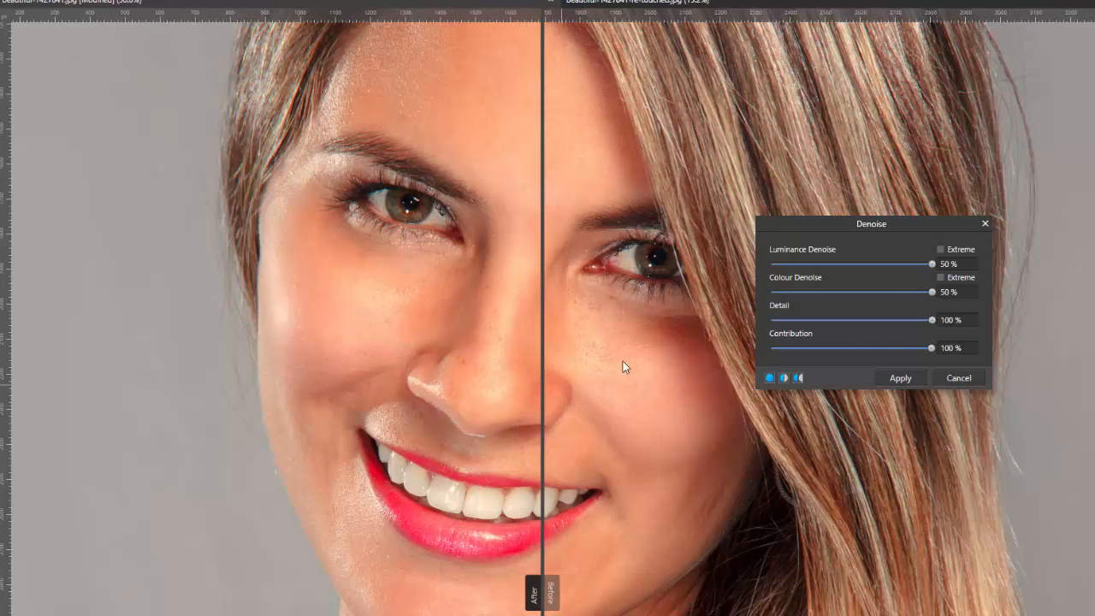
# Return all four Denoise values to 0% and re-enable Extreme for both luminance and colour
pyautogui.moveTo(928, 268); pyautogui.dragTo(788, 272)
pyautogui.moveTo(930, 292); pyautogui.dragTo(758, 300)
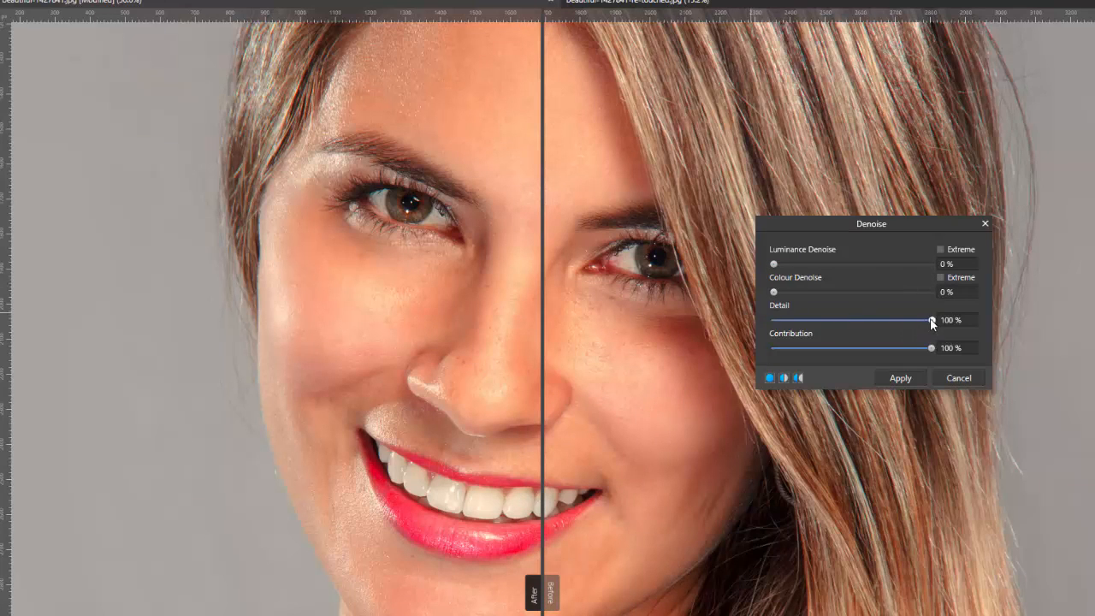
pyautogui.moveTo(932, 321); pyautogui.dragTo(741, 321)
pyautogui.moveTo(912, 347); pyautogui.dragTo(797, 347)
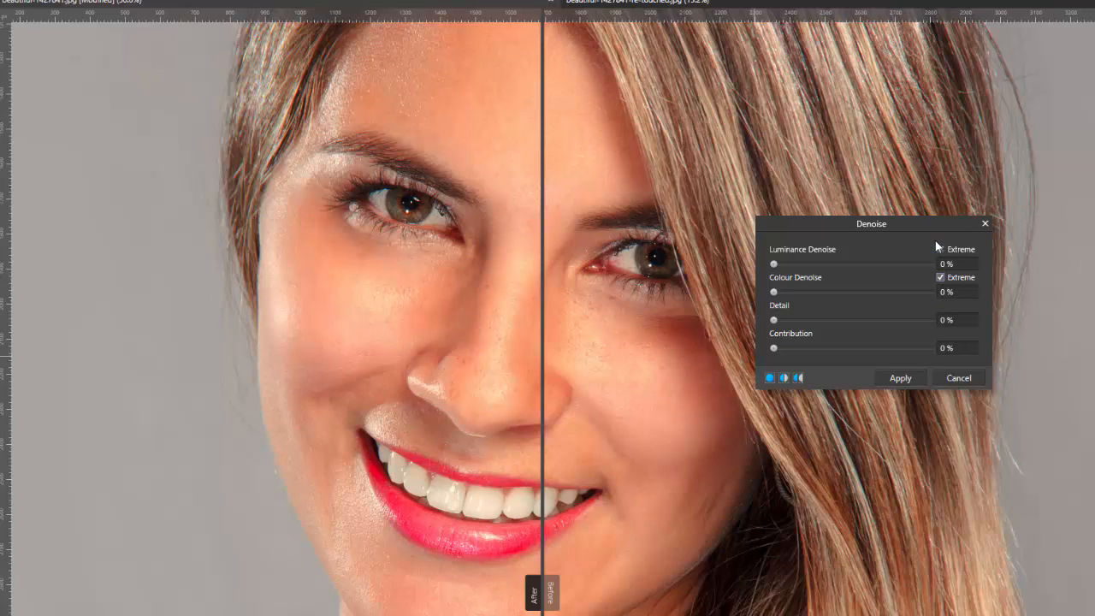
pyautogui.click(940, 249)
# Set Denoise contribution and detail to 100%, luminance to 177% and colour to 230%, and compare the skin across the split line
pyautogui.moveTo(774, 349); pyautogui.dragTo(842, 349)
pyautogui.moveTo(774, 321); pyautogui.dragTo(888, 320)
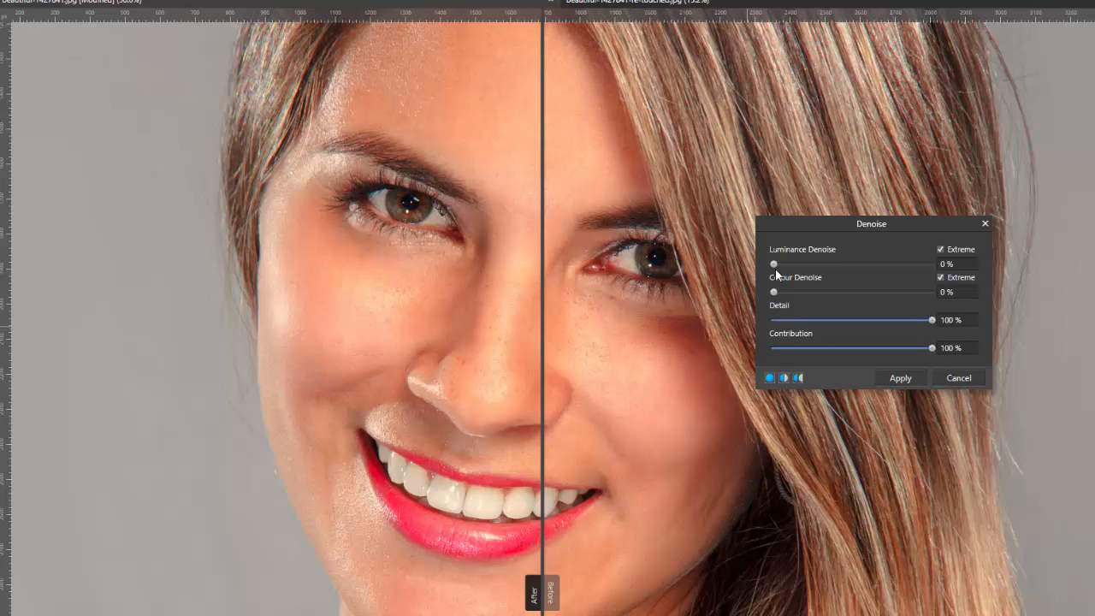
pyautogui.moveTo(775, 267); pyautogui.dragTo(792, 296)
pyautogui.moveTo(543, 321); pyautogui.dragTo(532, 395)
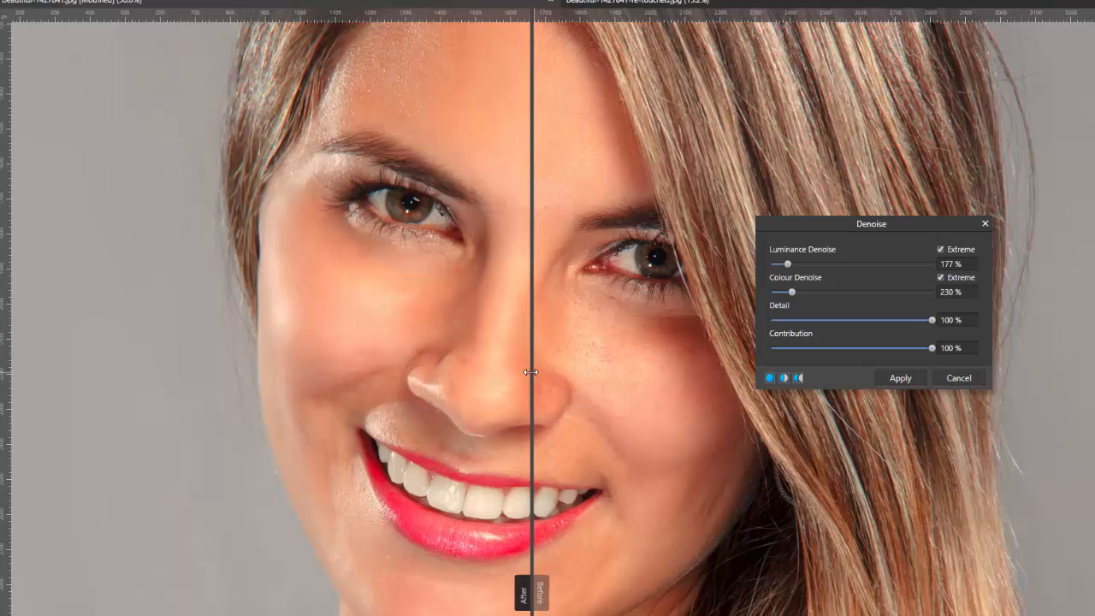
pyautogui.moveTo(534, 368); pyautogui.dragTo(658, 364)
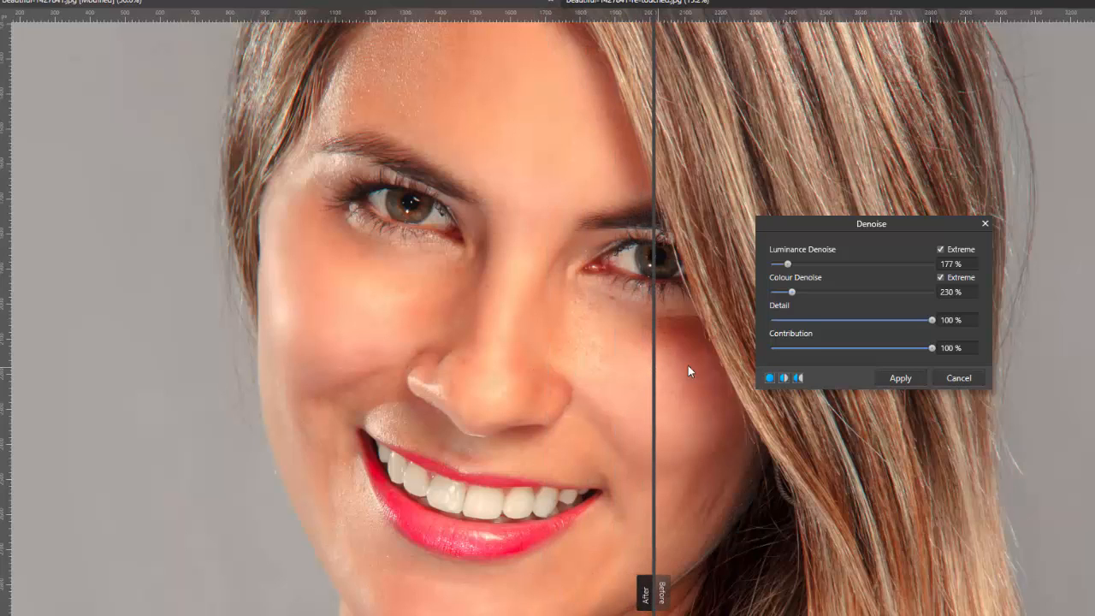
# Raise luminance and colour denoise to 372% each, check the smoothing in the split view and apply the filter
pyautogui.moveTo(793, 293); pyautogui.dragTo(803, 268)
pyautogui.moveTo(654, 339); pyautogui.dragTo(606, 347)
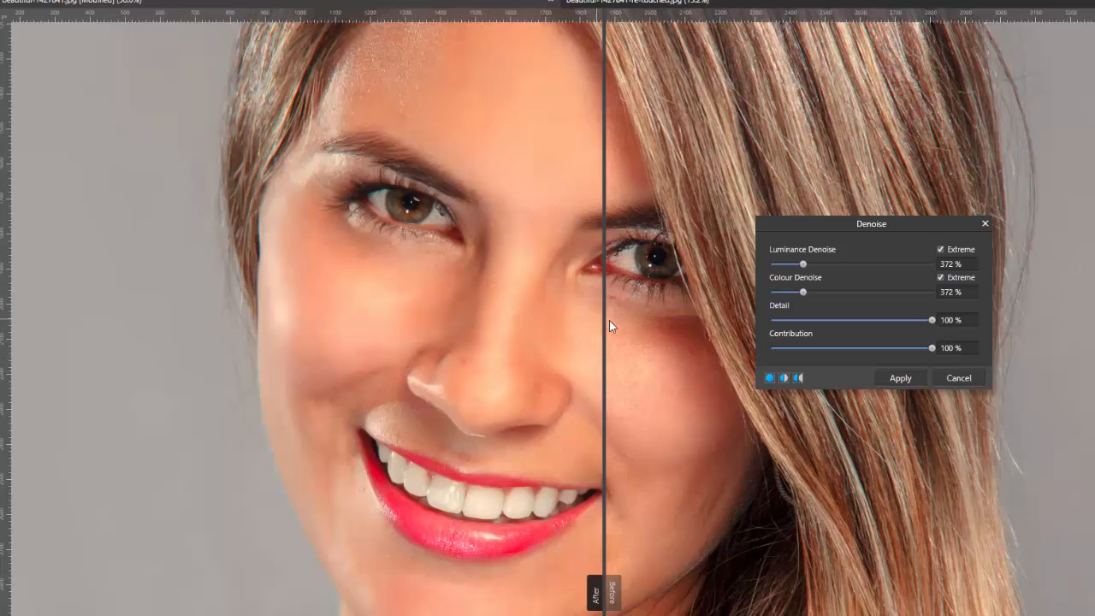
pyautogui.moveTo(605, 320); pyautogui.dragTo(614, 355)
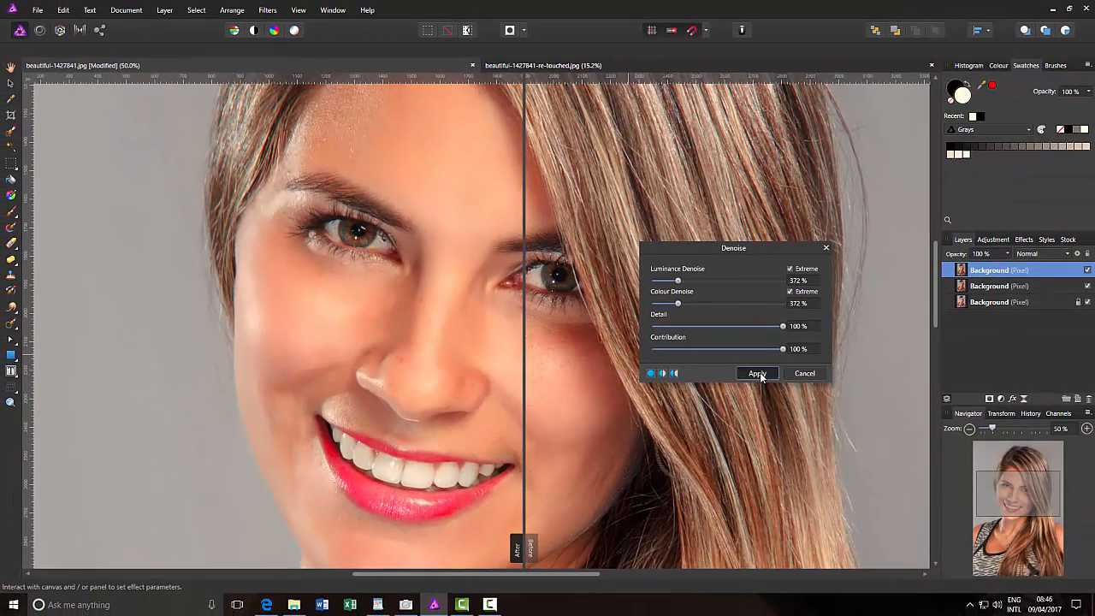
pyautogui.click(757, 373)
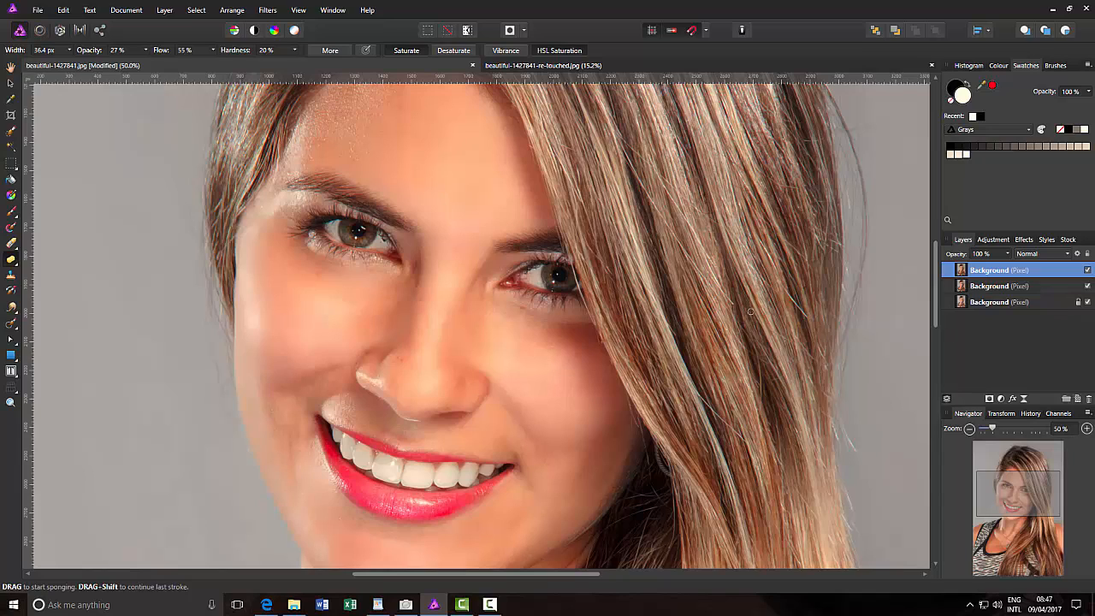
# Add a mask to the denoised layer and paint it black over the eyes with a soft 81.4 px brush to restore their detail
pyautogui.click(989, 398)
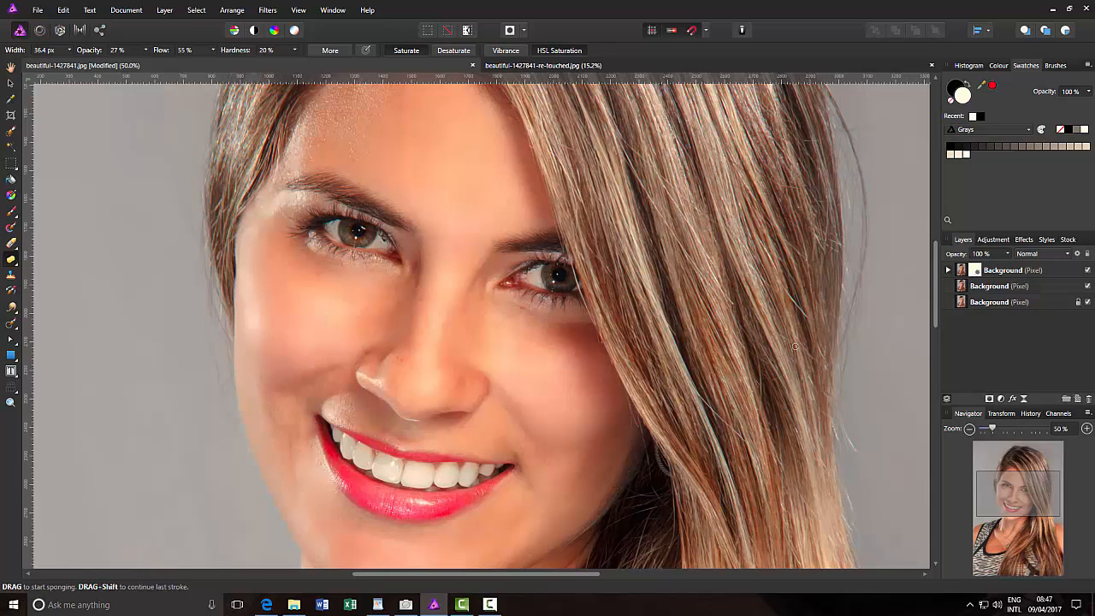
pyautogui.moveTo(936, 276)
pyautogui.mouseDown()
pyautogui.moveTo(938, 289)
pyautogui.moveTo(954, 279)
pyautogui.mouseUp()
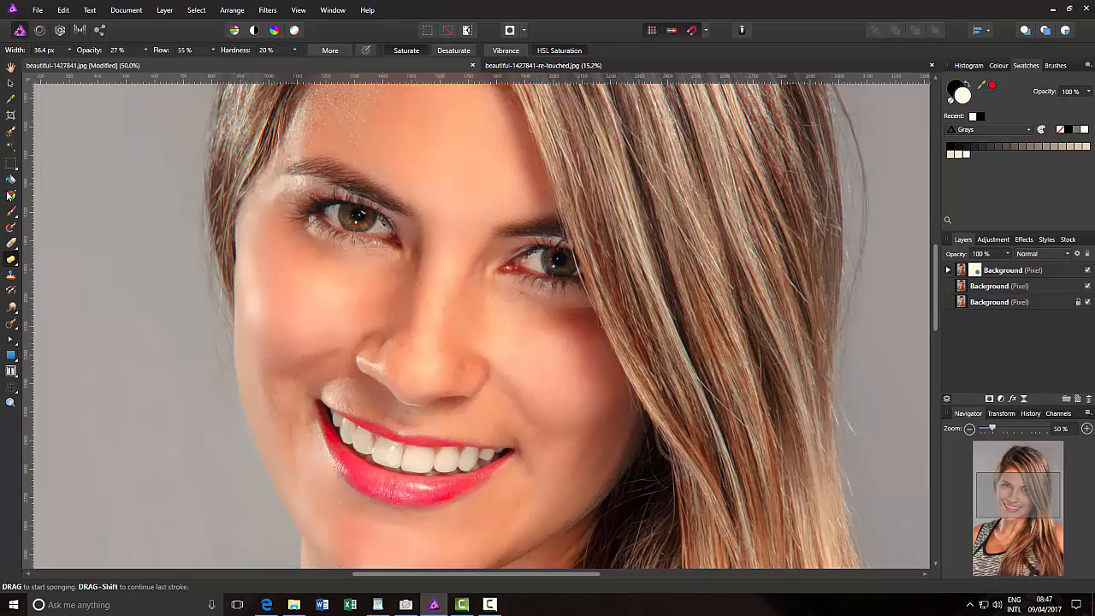
pyautogui.click(11, 212)
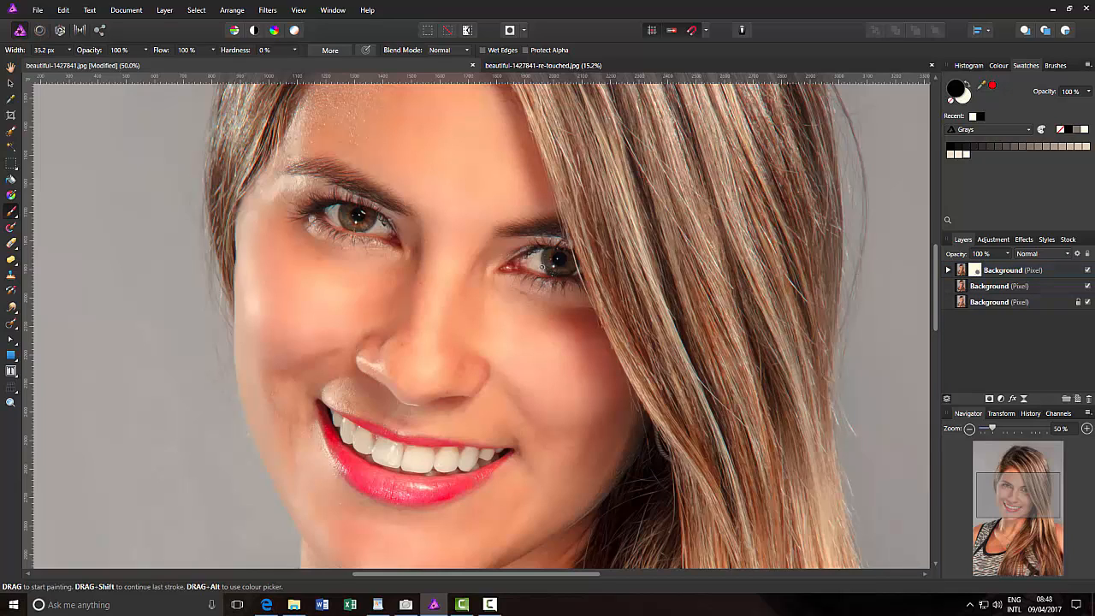
pyautogui.press(']')
pyautogui.press(']')
pyautogui.press(']')
pyautogui.moveTo(562, 264); pyautogui.dragTo(543, 262)
pyautogui.scroll(-3, 937, 286)
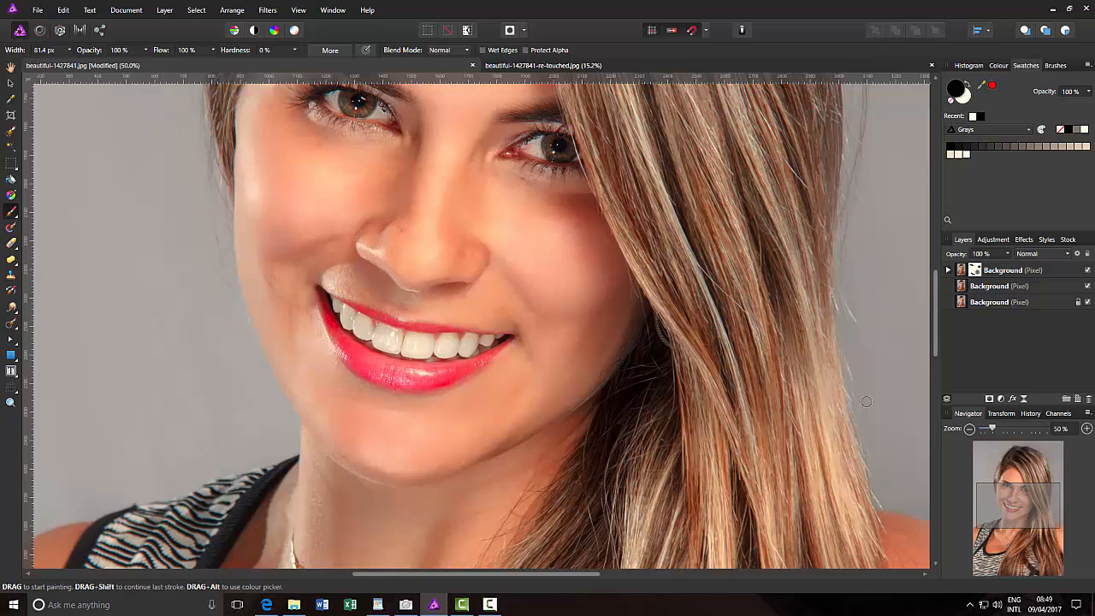
# Mask the smoothing off the hair by painting black with a much larger soft brush, then reduce the brush to 782.1 px
pyautogui.hotkey('ctrl', '0')
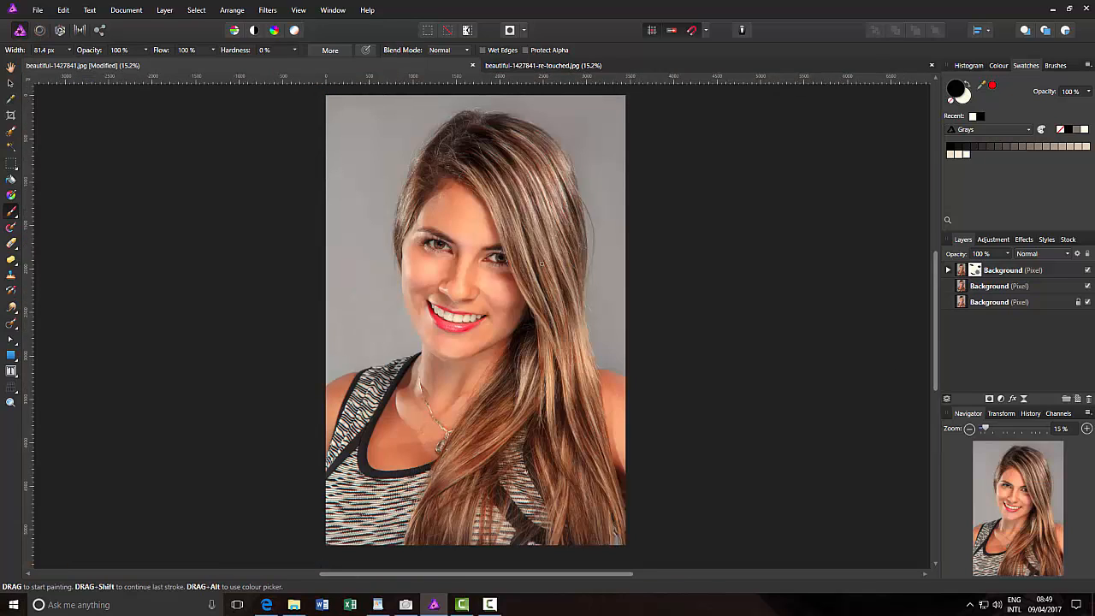
pyautogui.press(']')
pyautogui.press(']')
pyautogui.press(']')
pyautogui.press(']')
pyautogui.press(']')
pyautogui.press(']')
pyautogui.press(']')
pyautogui.press(']')
pyautogui.press(']')
pyautogui.press(']')
pyautogui.press(']')
pyautogui.press(']')
pyautogui.press(']')
pyautogui.press(']')
pyautogui.press(']')
pyautogui.press(']')
pyautogui.press(']')
pyautogui.moveTo(548, 175)
pyautogui.mouseDown()
pyautogui.moveTo(533, 210)
pyautogui.moveTo(571, 321)
pyautogui.moveTo(476, 521)
pyautogui.moveTo(464, 518)
pyautogui.moveTo(548, 533)
pyautogui.moveTo(567, 519)
pyautogui.moveTo(578, 537)
pyautogui.moveTo(554, 474)
pyautogui.moveTo(518, 510)
pyautogui.moveTo(438, 533)
pyautogui.moveTo(340, 507)
pyautogui.moveTo(480, 565)
pyautogui.moveTo(516, 535)
pyautogui.moveTo(540, 480)
pyautogui.moveTo(532, 450)
pyautogui.moveTo(575, 322)
pyautogui.moveTo(578, 257)
pyautogui.moveTo(551, 190)
pyautogui.moveTo(517, 144)
pyautogui.moveTo(450, 129)
pyautogui.moveTo(523, 156)
pyautogui.moveTo(557, 149)
pyautogui.moveTo(497, 132)
pyautogui.moveTo(556, 176)
pyautogui.moveTo(568, 240)
pyautogui.moveTo(556, 189)
pyautogui.moveTo(496, 147)
pyautogui.moveTo(394, 139)
pyautogui.moveTo(404, 142)
pyautogui.moveTo(360, 194)
pyautogui.moveTo(358, 237)
pyautogui.moveTo(414, 135)
pyautogui.moveTo(438, 134)
pyautogui.moveTo(516, 160)
pyautogui.moveTo(522, 193)
pyautogui.moveTo(564, 258)
pyautogui.moveTo(562, 282)
pyautogui.mouseUp()
pyautogui.press('[')
pyautogui.press('[')
pyautogui.press('[')
pyautogui.press('[')
pyautogui.press('[')
pyautogui.press('[')
pyautogui.press('[')
pyautogui.press('[')
pyautogui.press('[')
pyautogui.press('[')
# Merge the masked denoised layer down into the retouched layer and compare it with the original by toggling its visibility
pyautogui.rightClick(1059, 273)
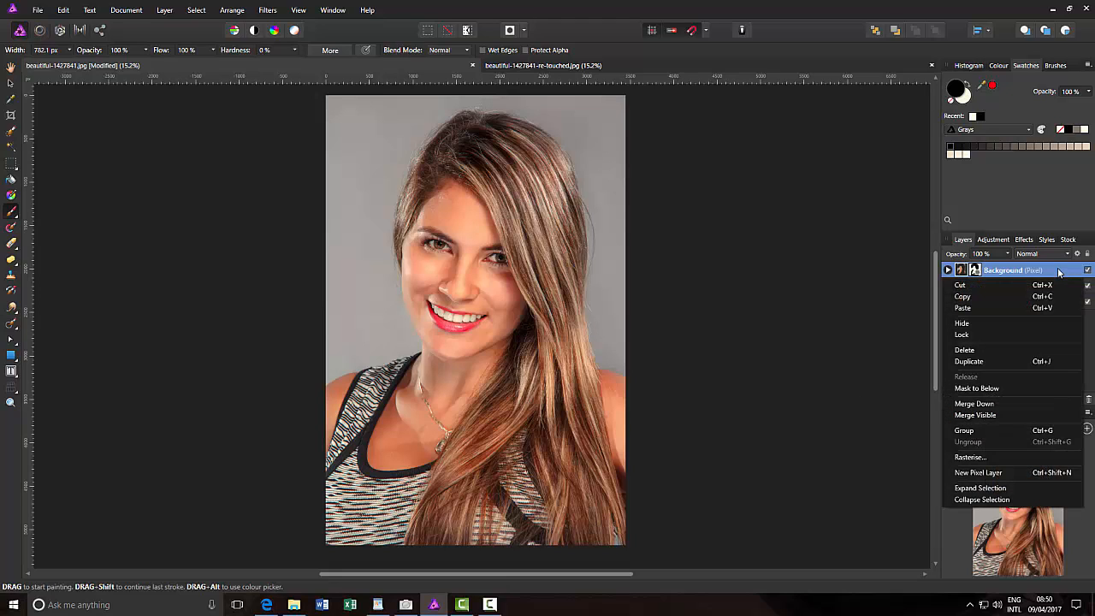
pyautogui.click(992, 402)
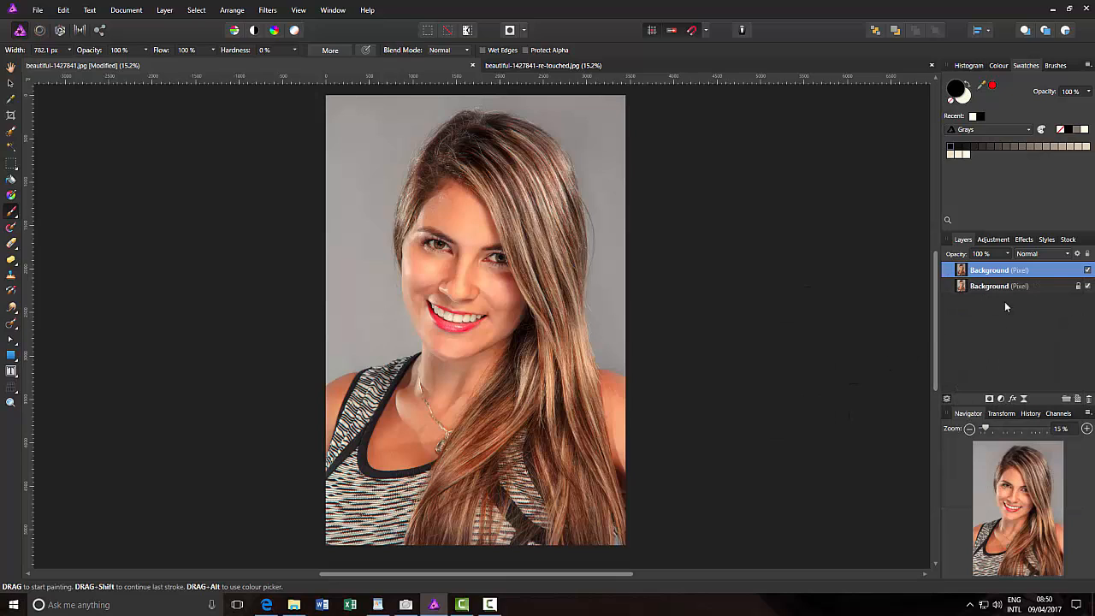
pyautogui.click(1088, 271)
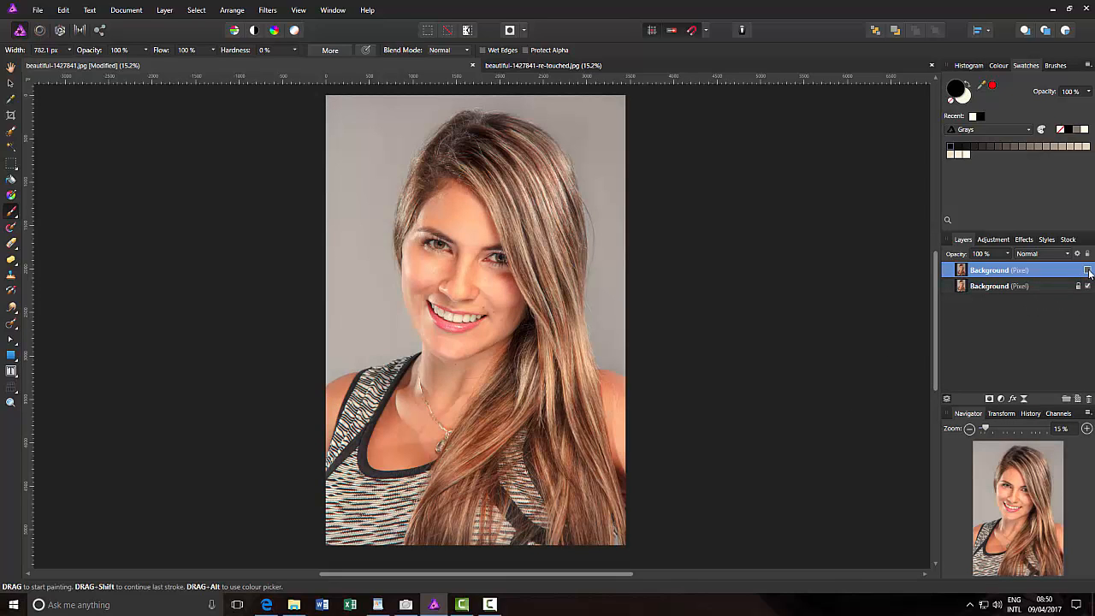
pyautogui.click(1087, 270)
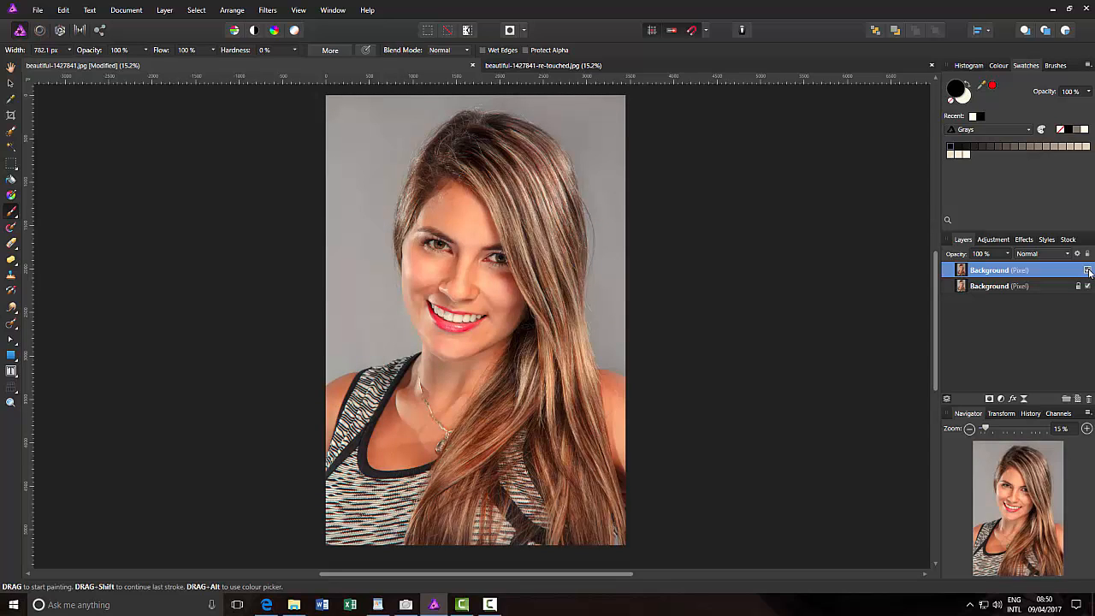
# Compare the portrait before and after retouching by repeatedly hiding and showing the upper Background layer, leaving it visible
pyautogui.click(1088, 270)
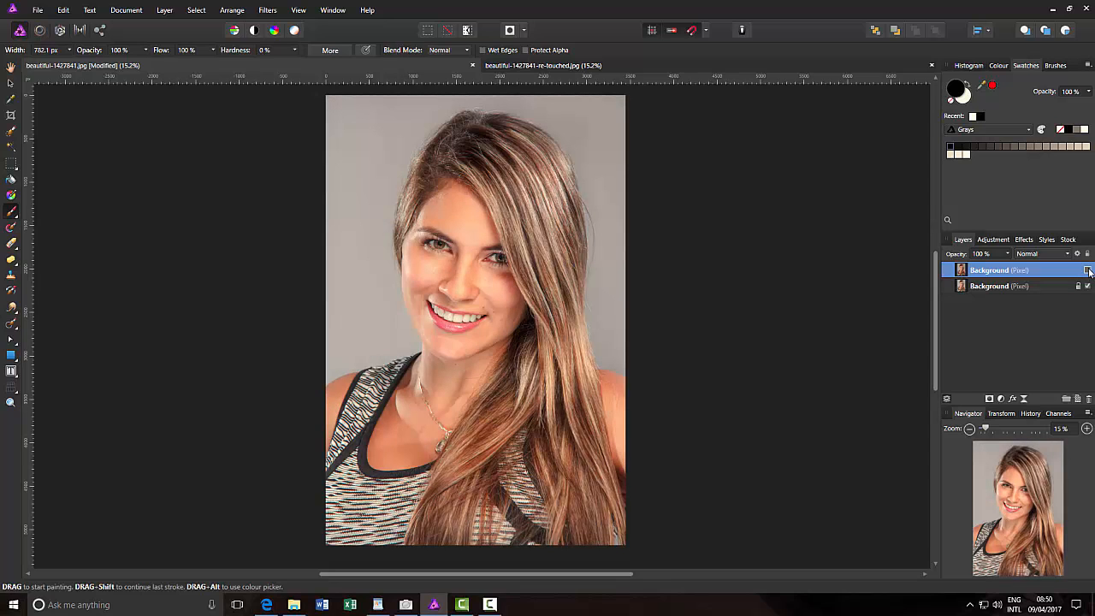
pyautogui.click(1087, 271)
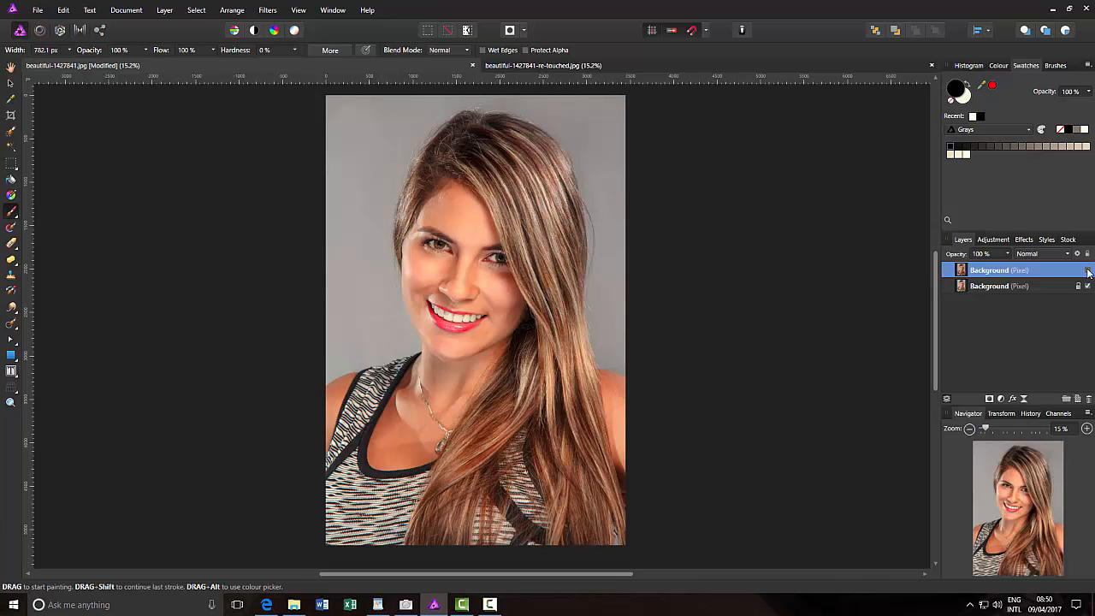
pyautogui.click(1087, 271)
pyautogui.click(1087, 270)
pyautogui.click(1088, 270)
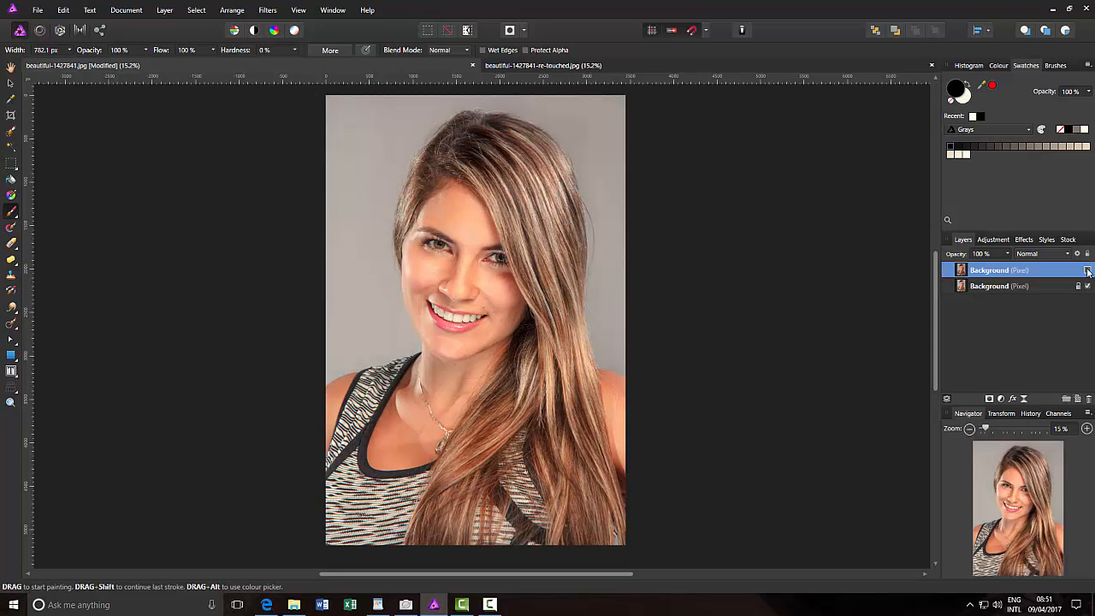
pyautogui.click(1088, 271)
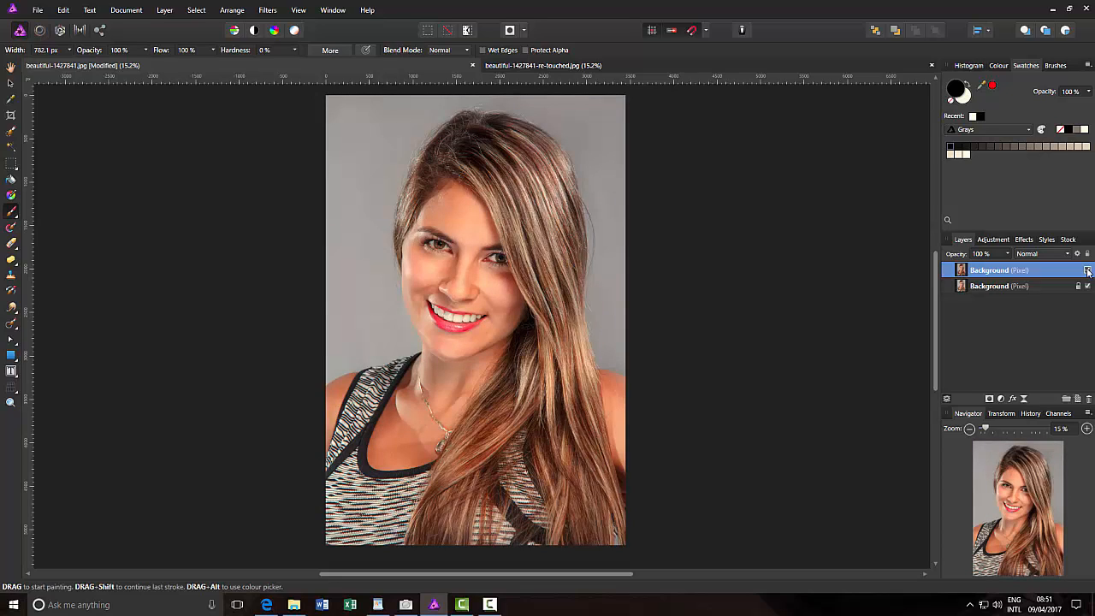
pyautogui.click(1087, 270)
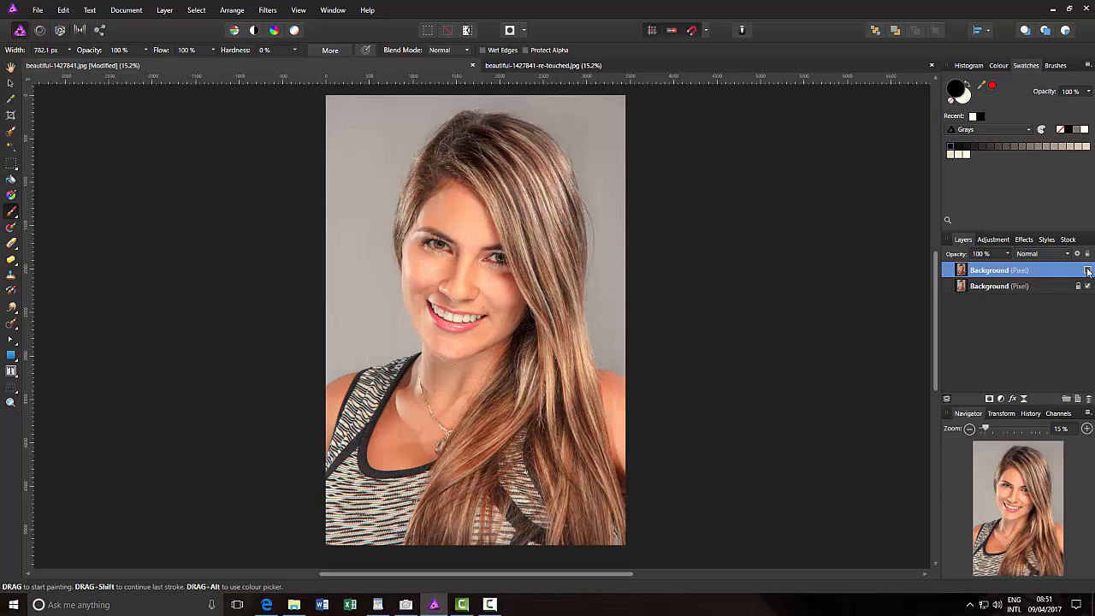
pyautogui.click(1088, 270)
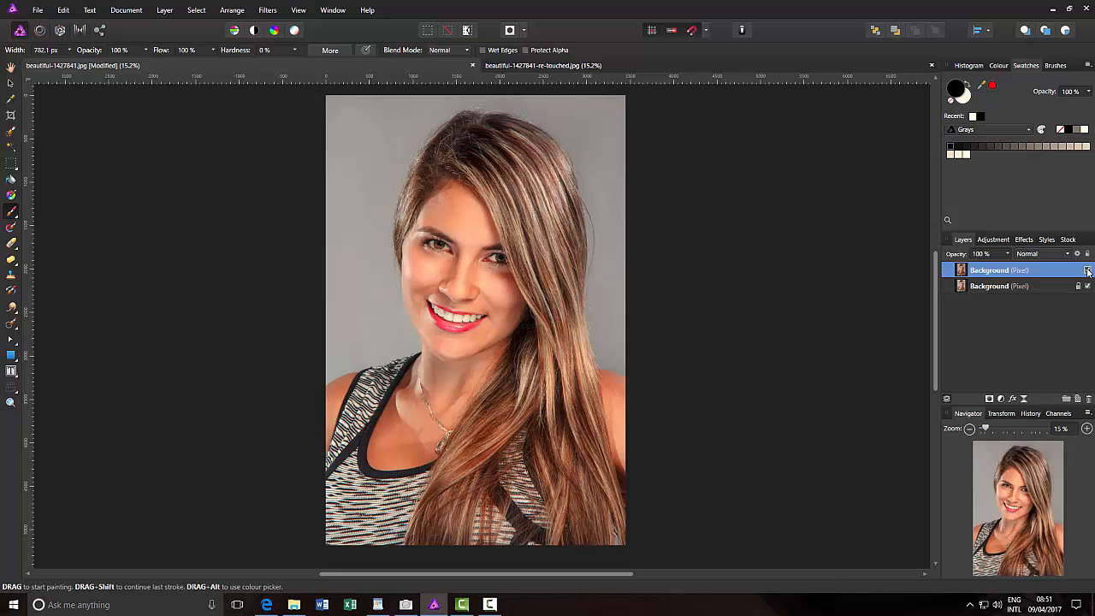
pyautogui.click(1088, 270)
pyautogui.click(1088, 270)
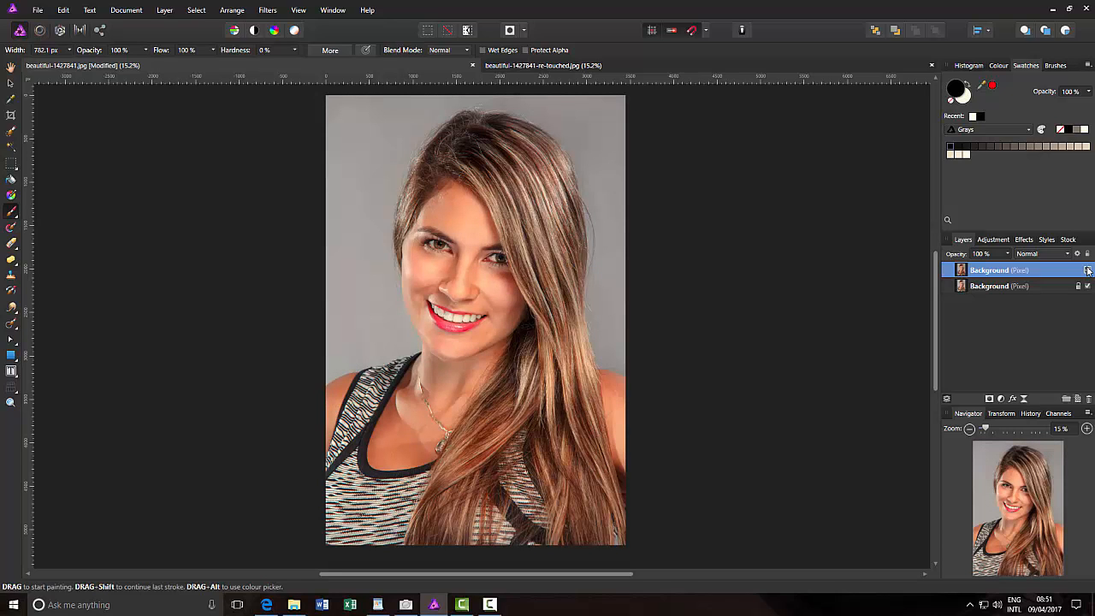